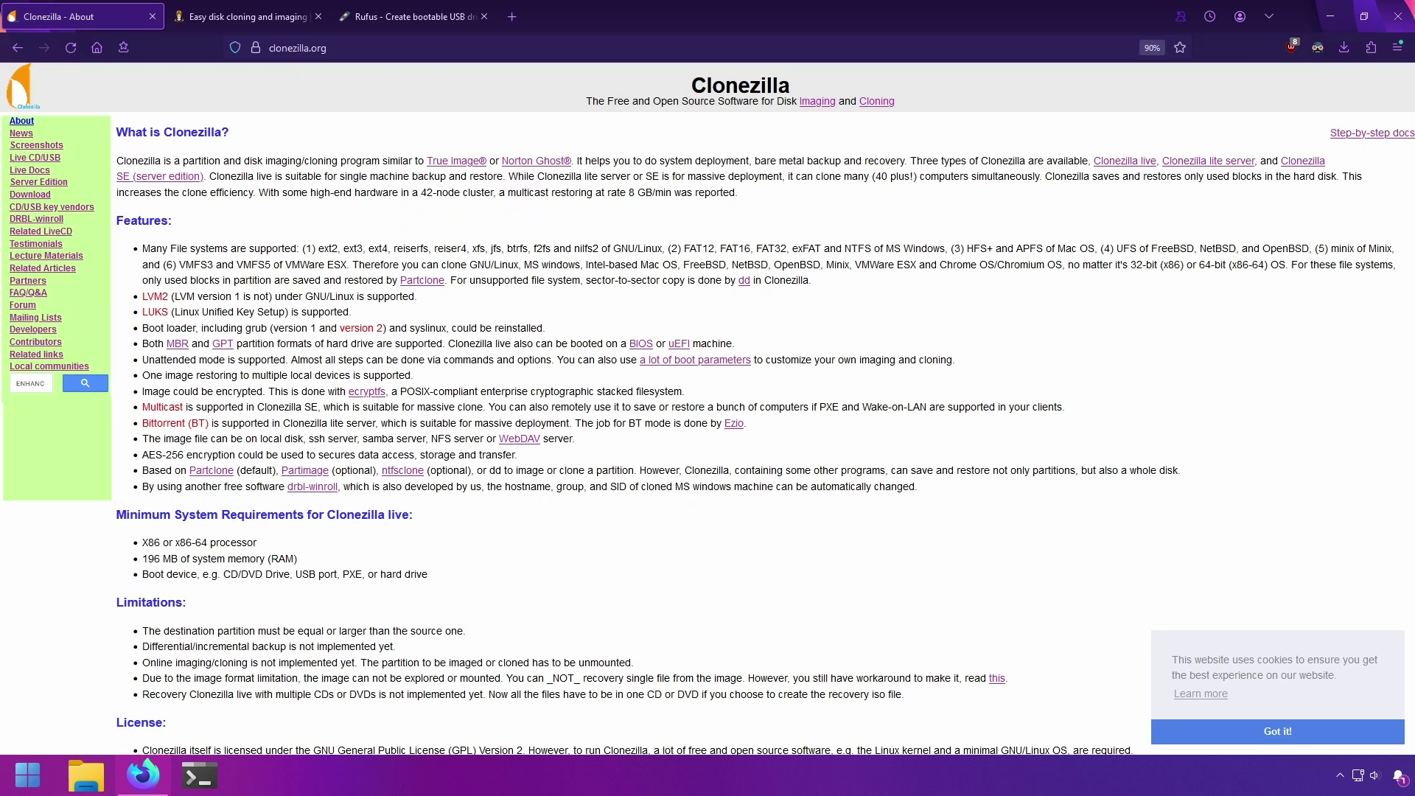
# - Switch to the 'Easy disk cloning and imaging' tab on rescuezilla.com
pyautogui.hotkey('ctrl', 'Tab')
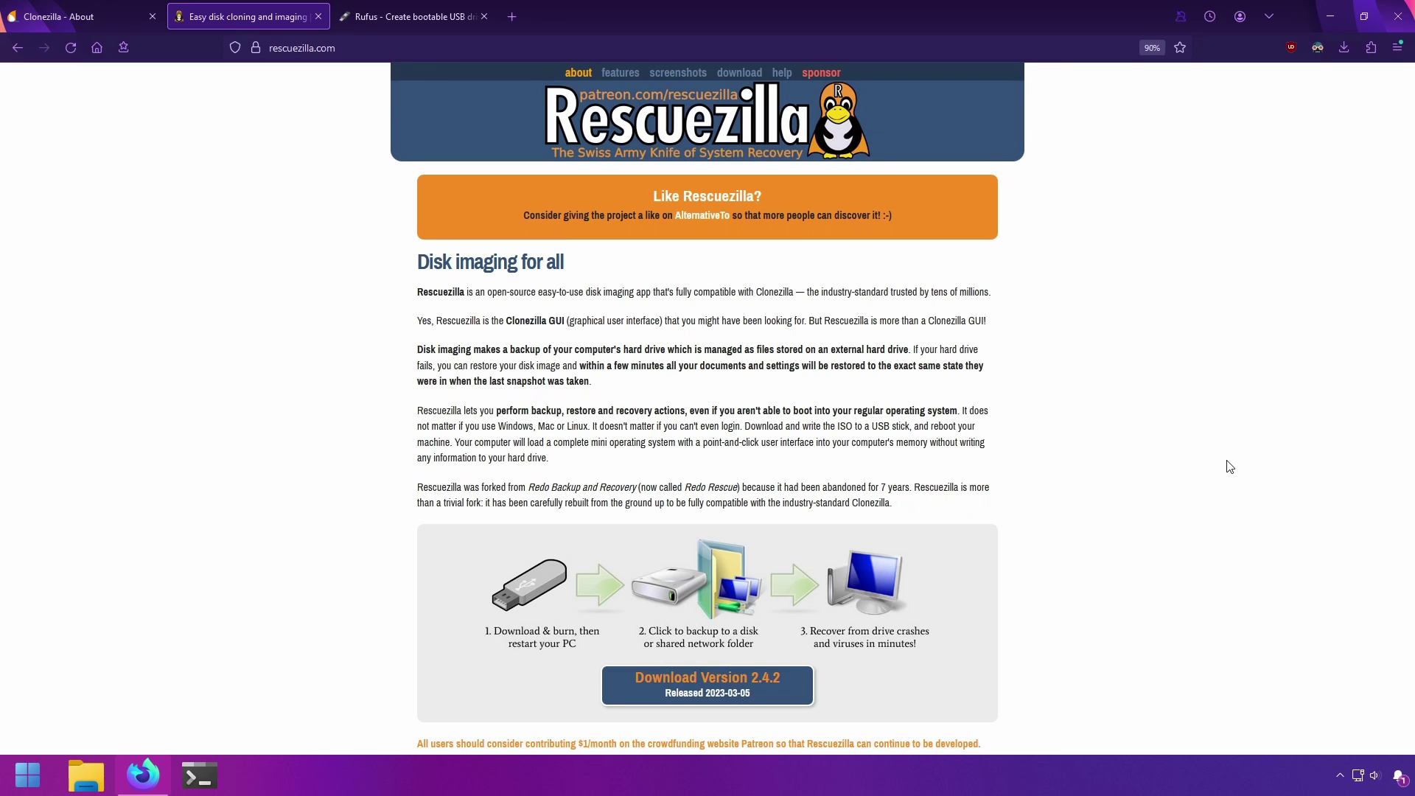
# - Download Rescuezilla 2.4.2 from the home page's 'Download Version 2.4.2' button
pyautogui.click(673, 678)
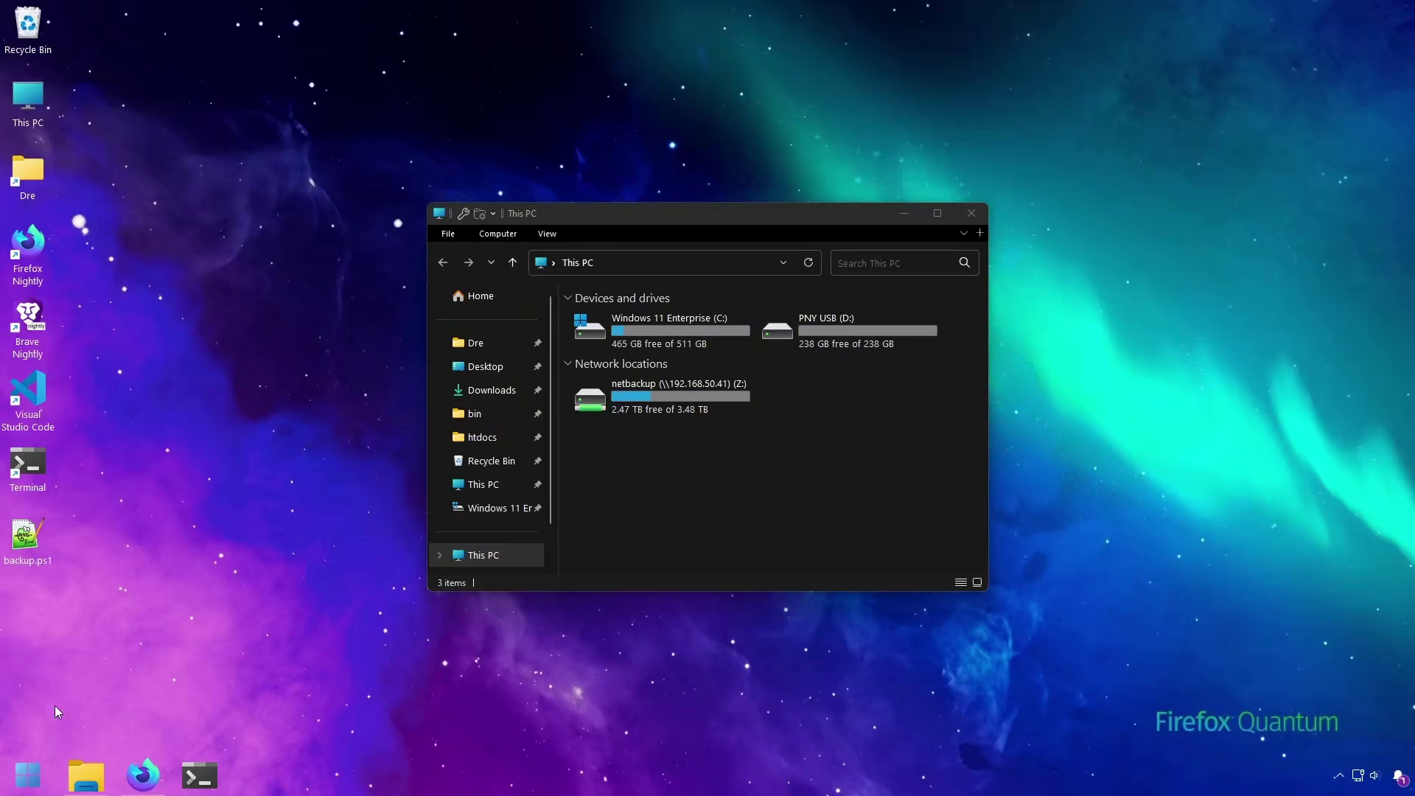
# - Launch Rufus with the PNY USB drive as target and rescuezilla-2.4.2-64bit.jammy.iso selected
pyautogui.press('super')
pyautogui.write('ruf')
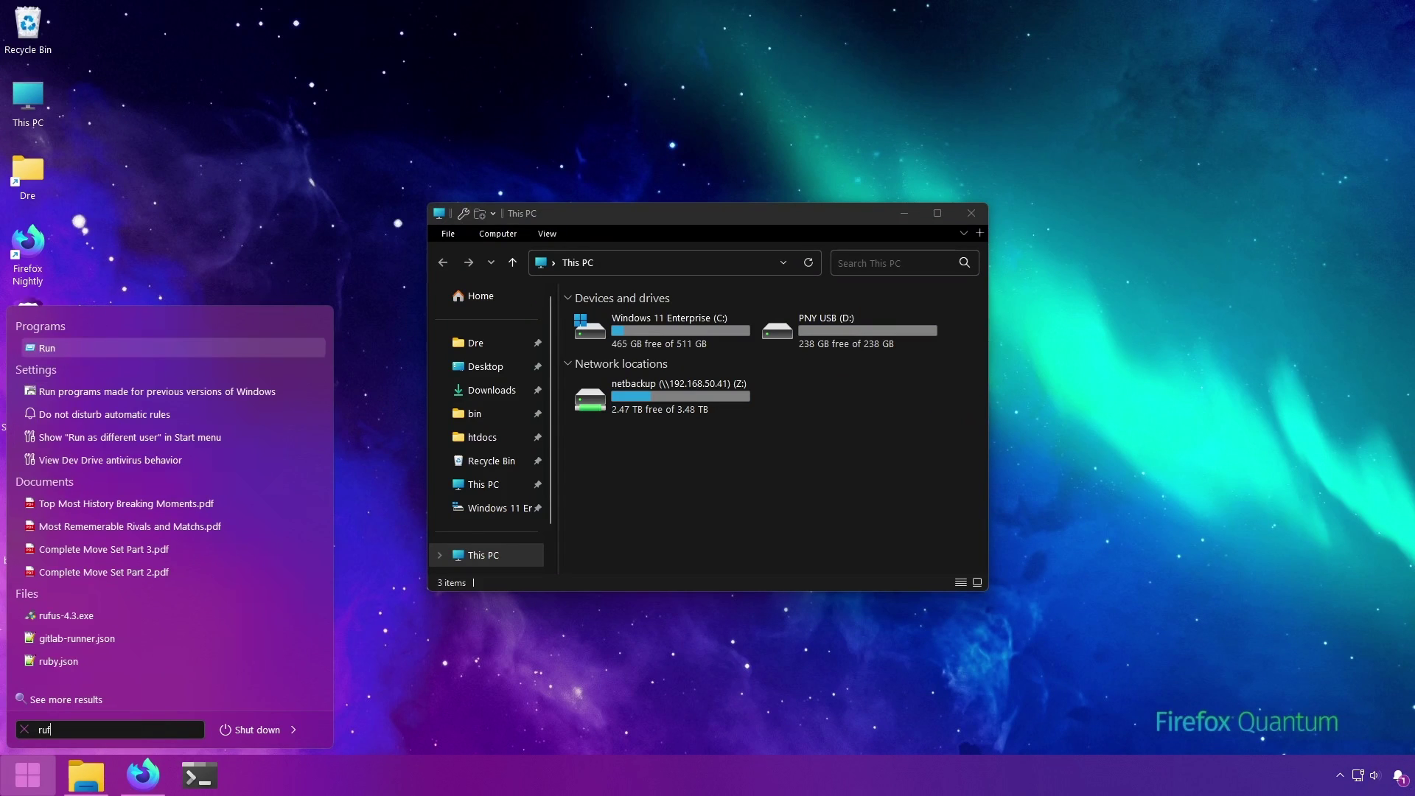
pyautogui.write('u')
pyautogui.press('Return')
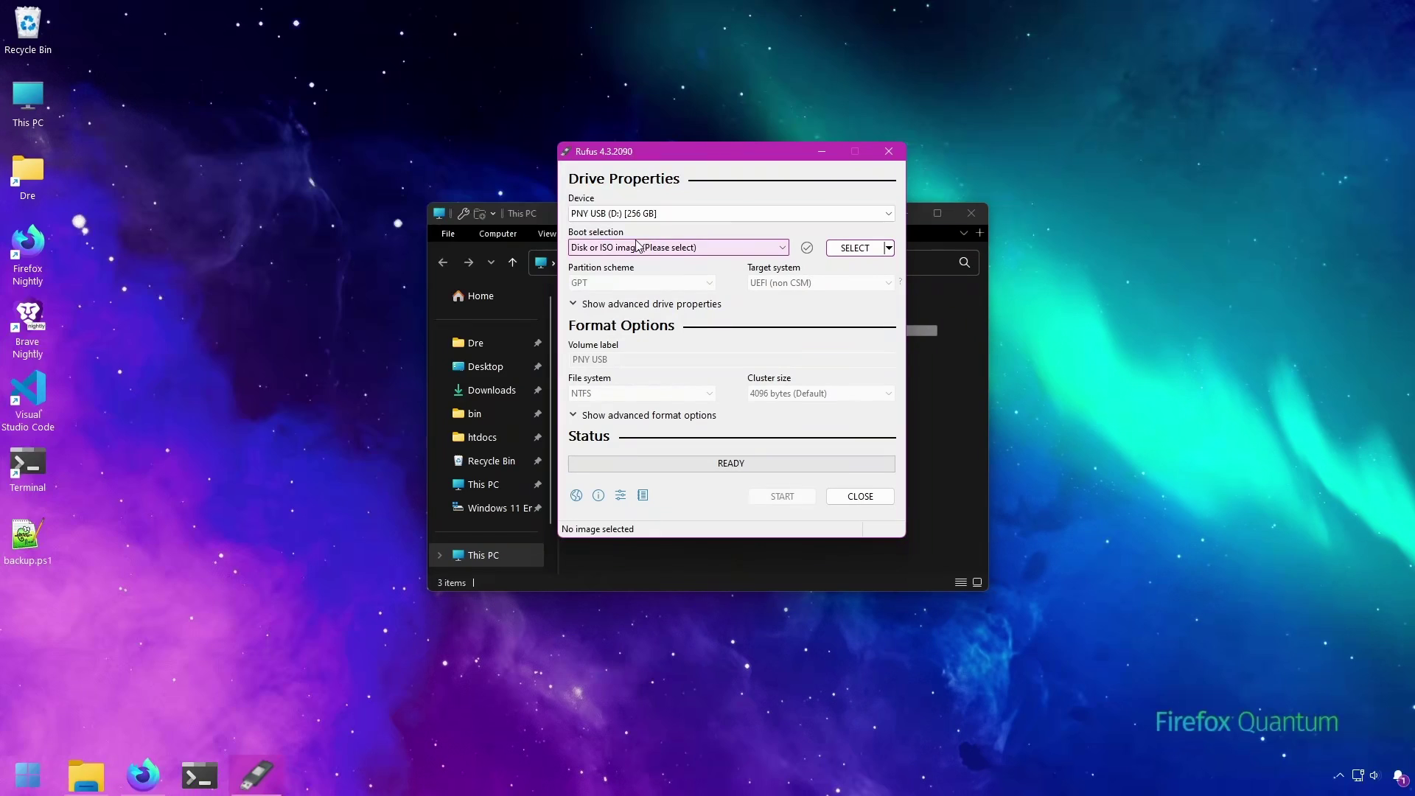
pyautogui.click(622, 213)
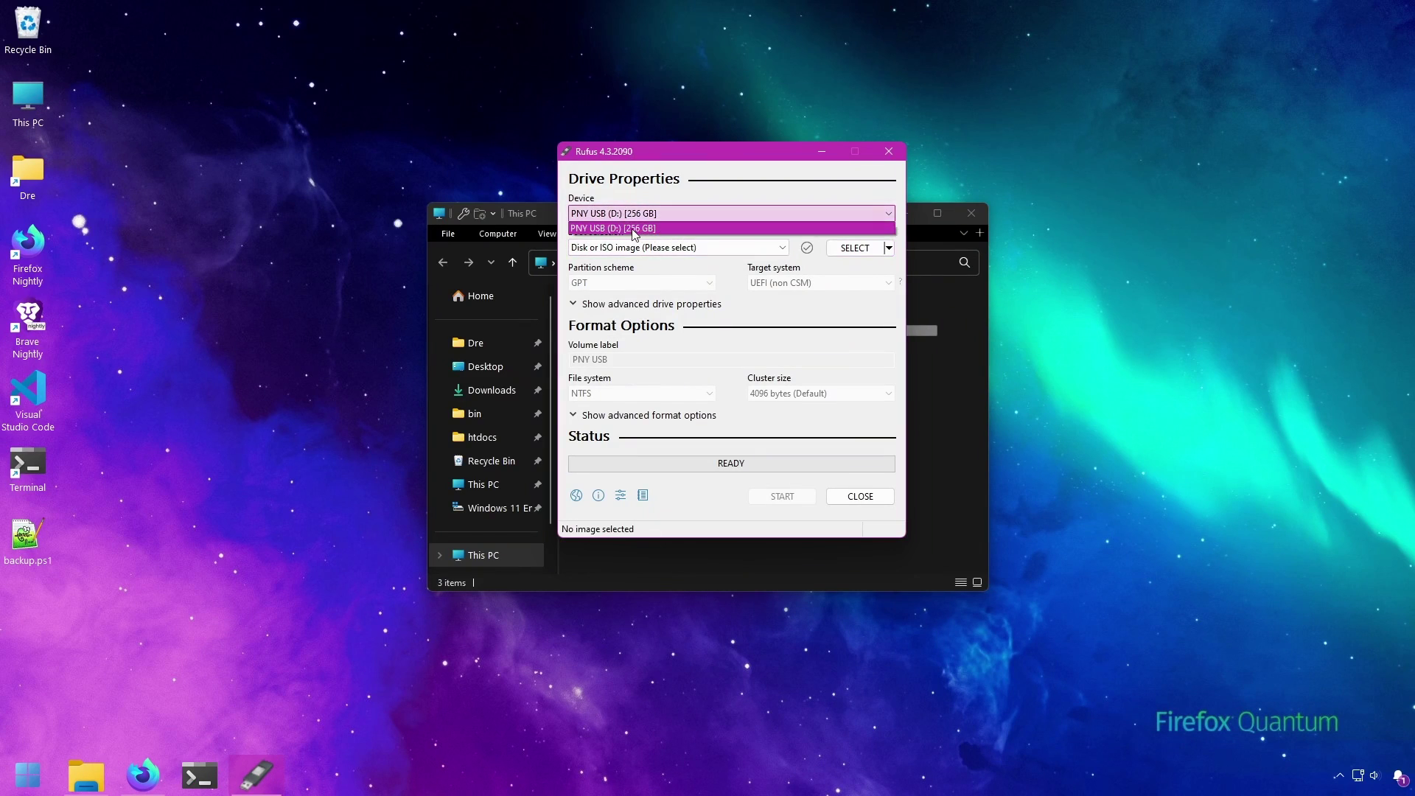
pyautogui.click(697, 289)
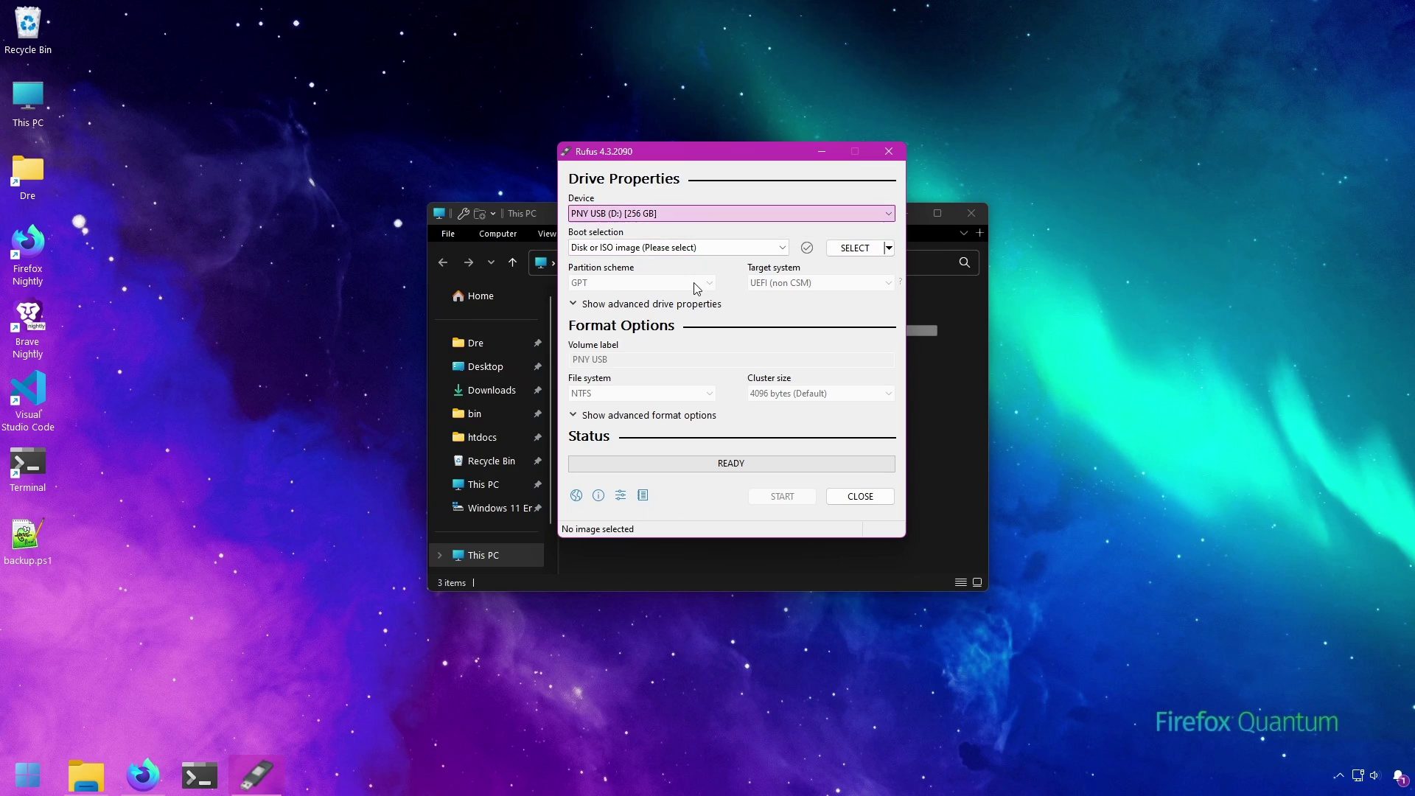
pyautogui.click(853, 248)
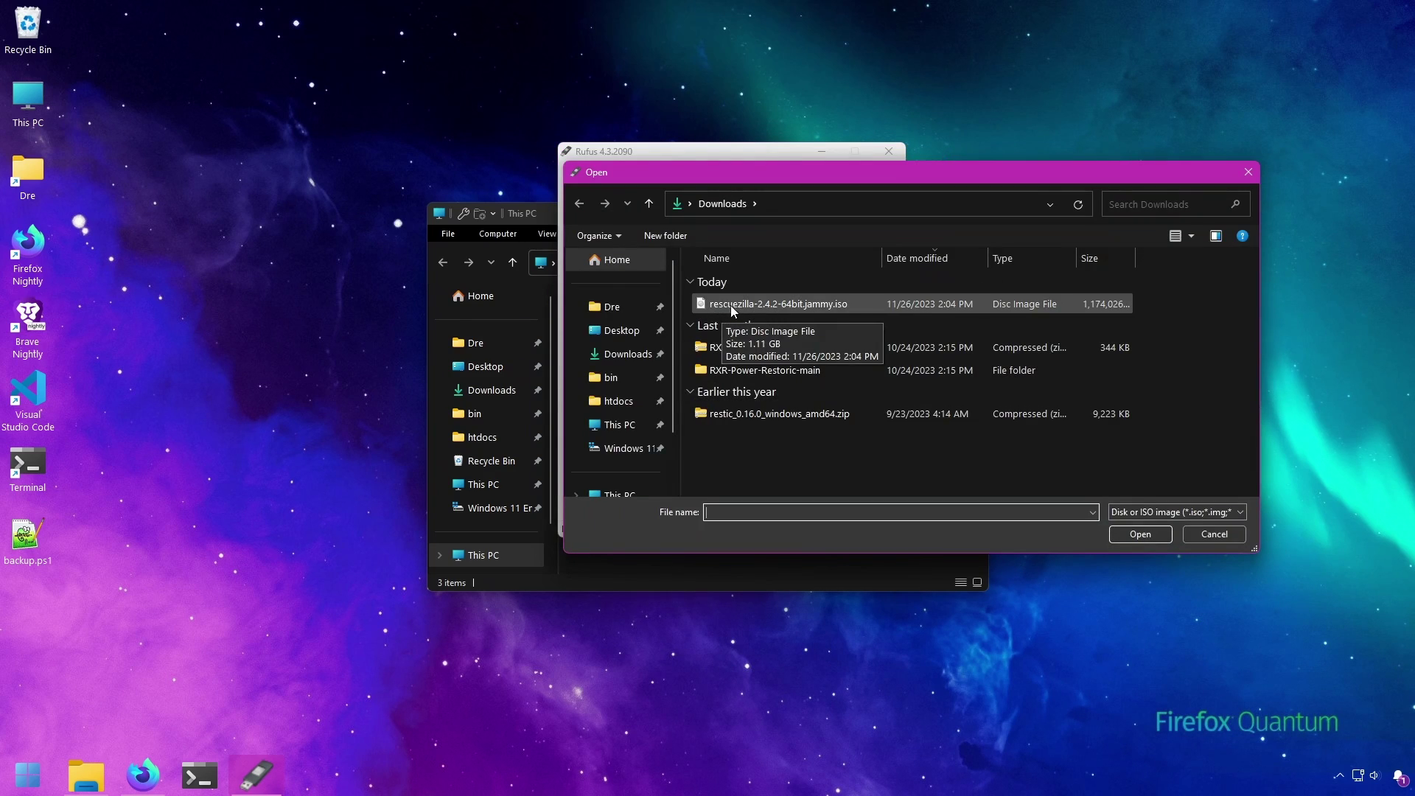
pyautogui.doubleClick(731, 305)
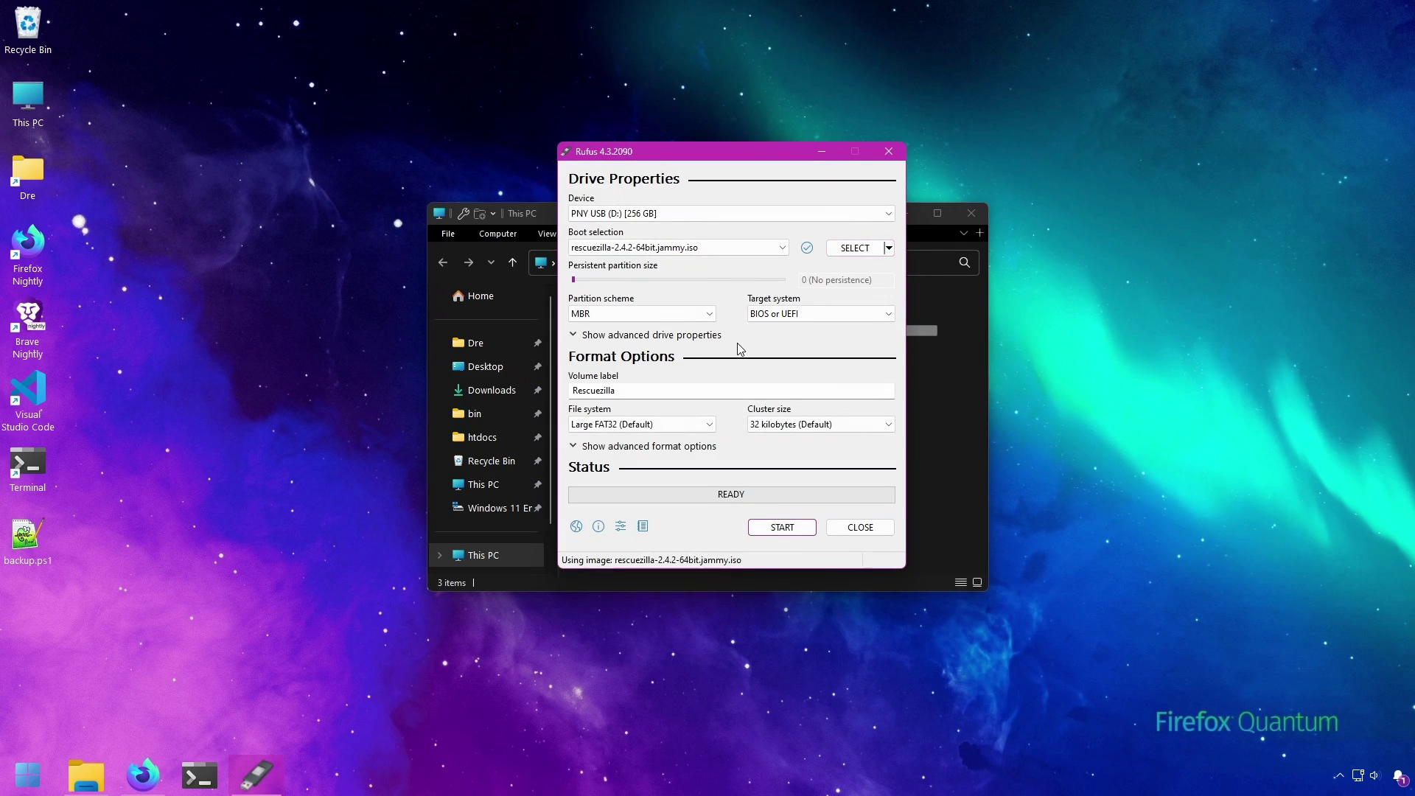
# - Start writing the image in ISO image mode, allowing the Grub download
pyautogui.click(767, 530)
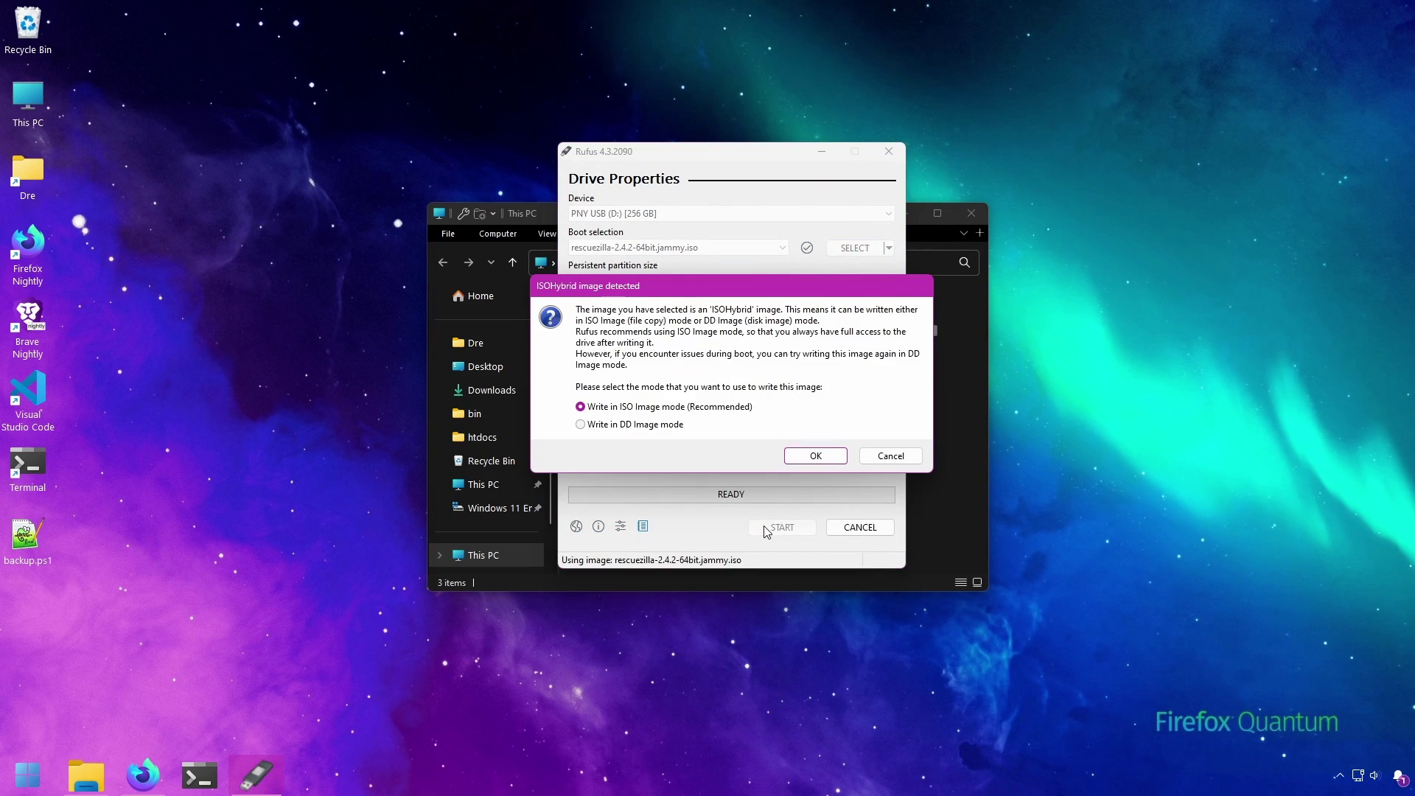
pyautogui.click(814, 454)
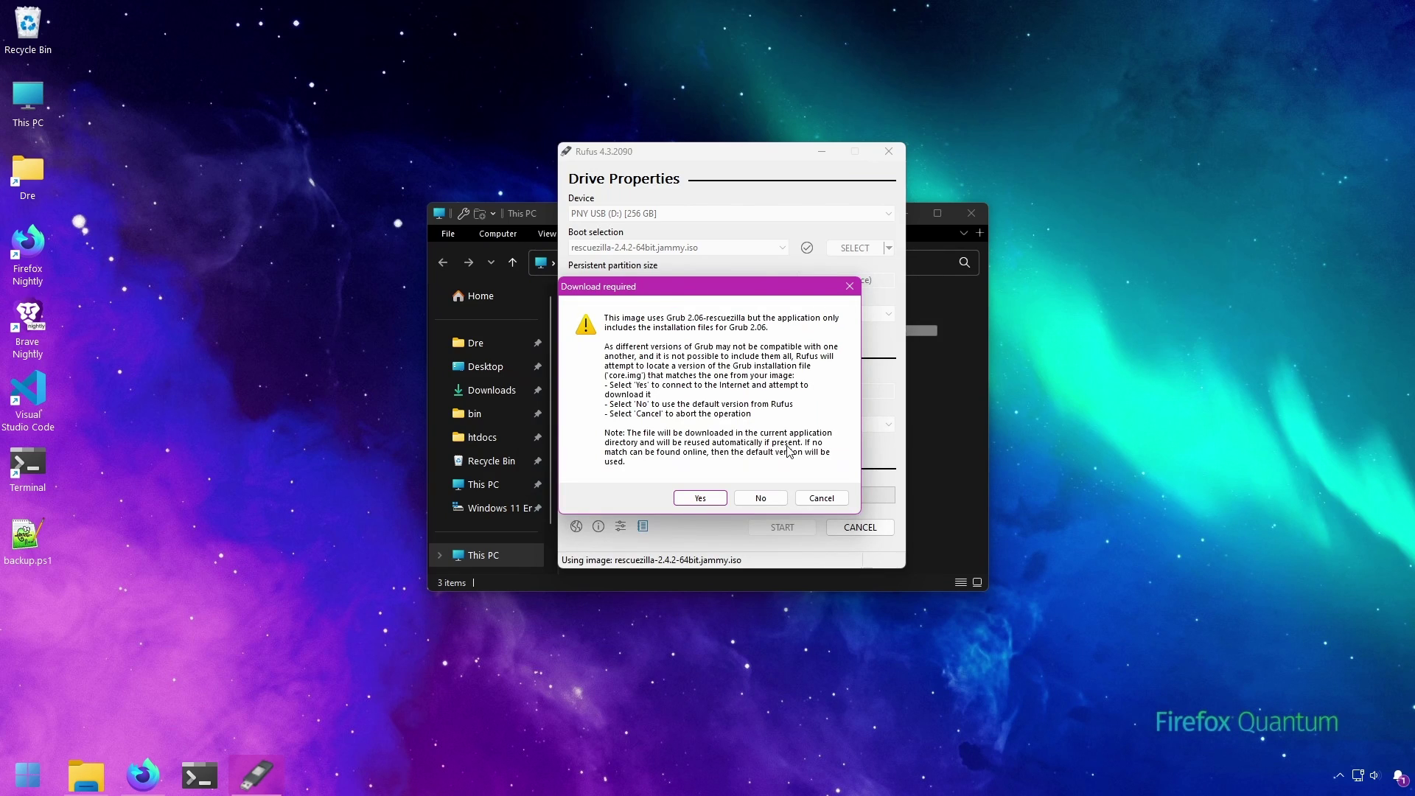
pyautogui.click(705, 501)
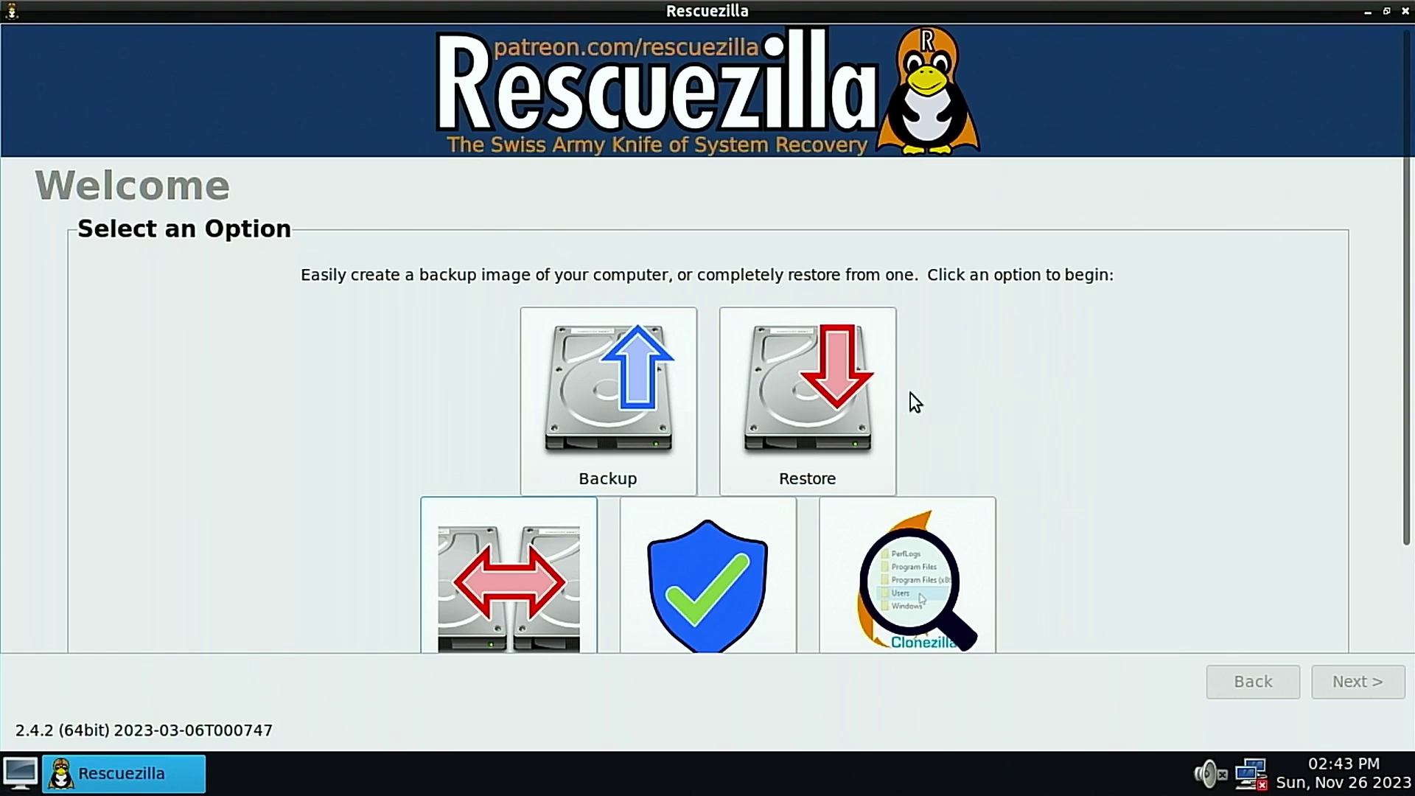
# - Scroll down the Rescuezilla Welcome page to see all its options
pyautogui.scroll(-3, 1102, 391)
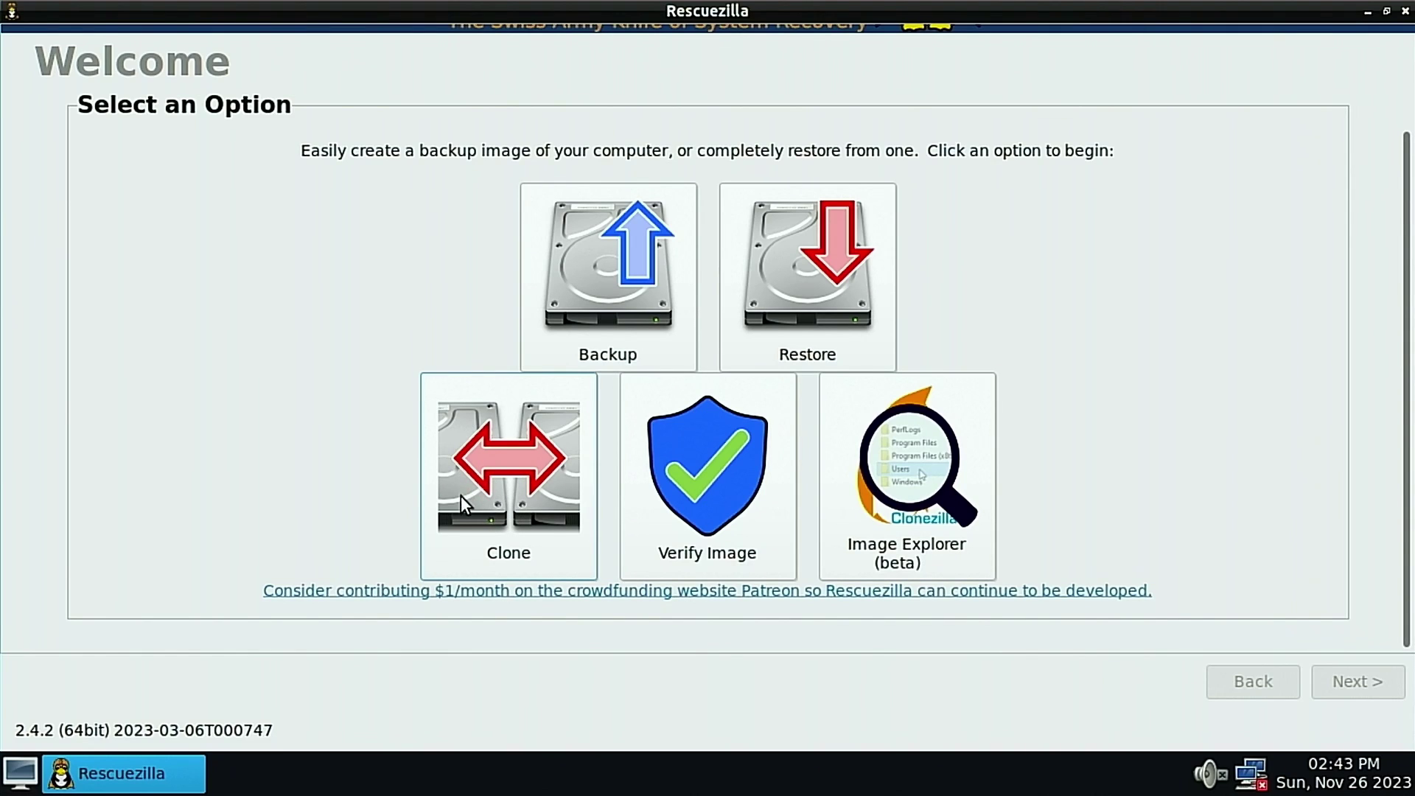
# - Minimize Rescuezilla and briefly open and close the file manager
pyautogui.click(1360, 12)
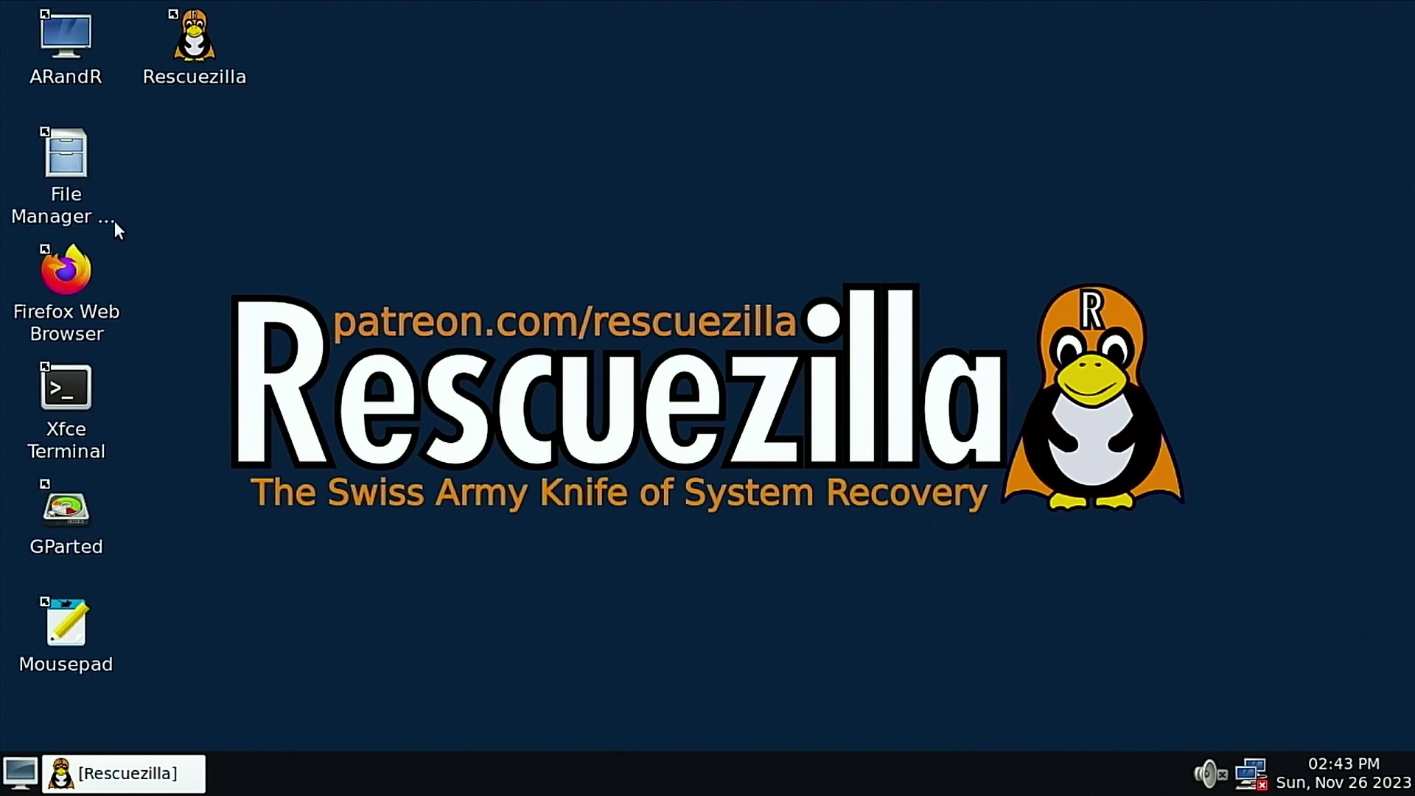
pyautogui.doubleClick(39, 204)
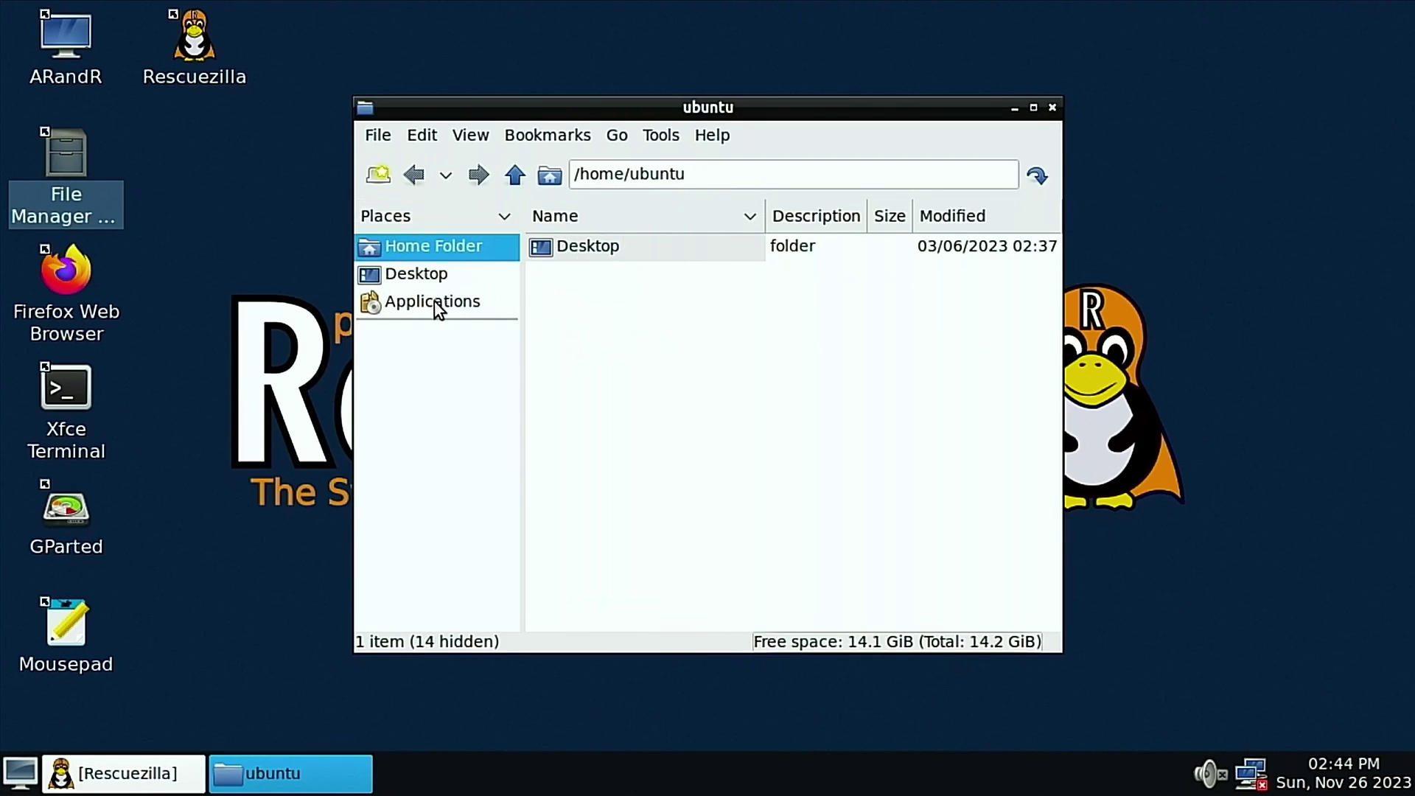
pyautogui.click(1053, 106)
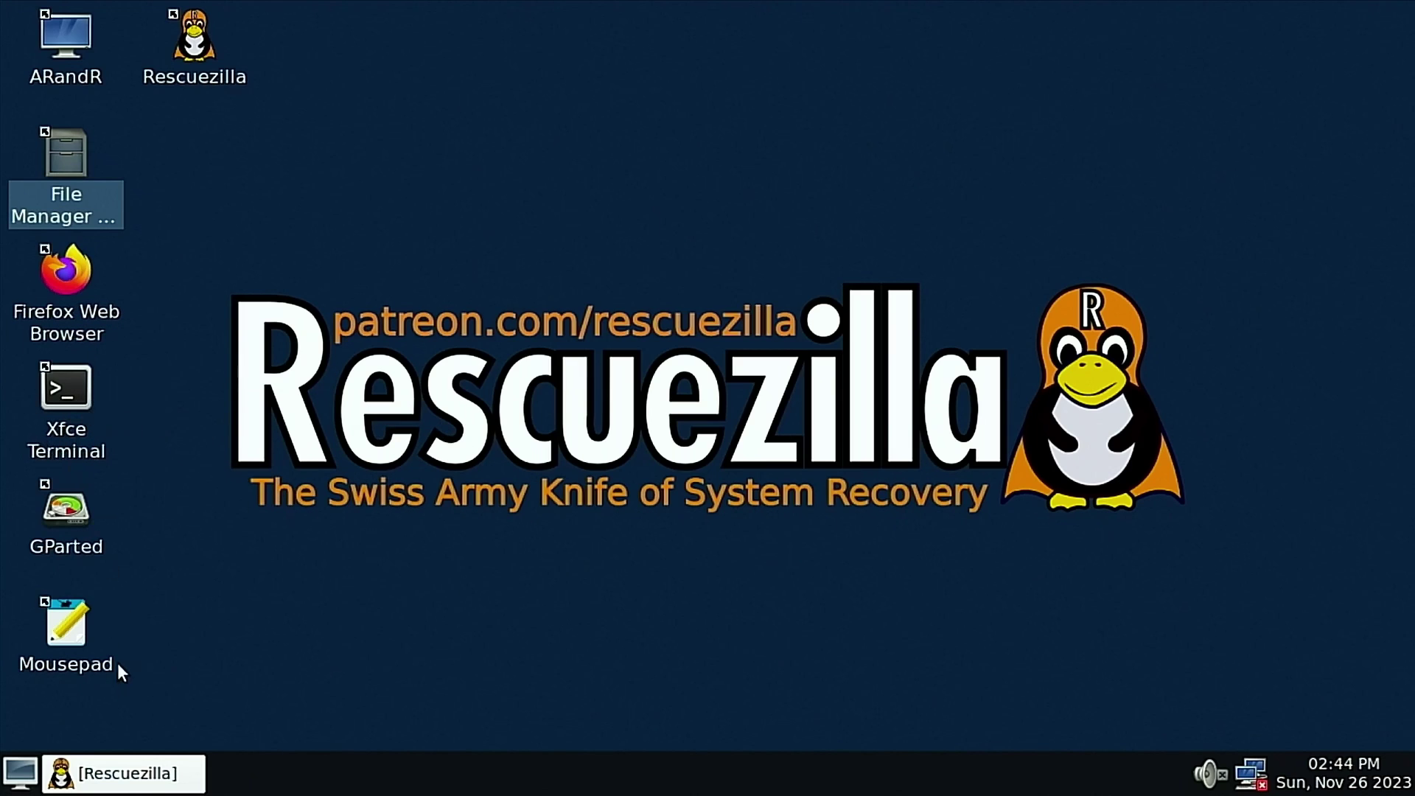
# - Try launching GParted, dismiss its error, then restore and quit Rescuezilla
pyautogui.doubleClick(69, 553)
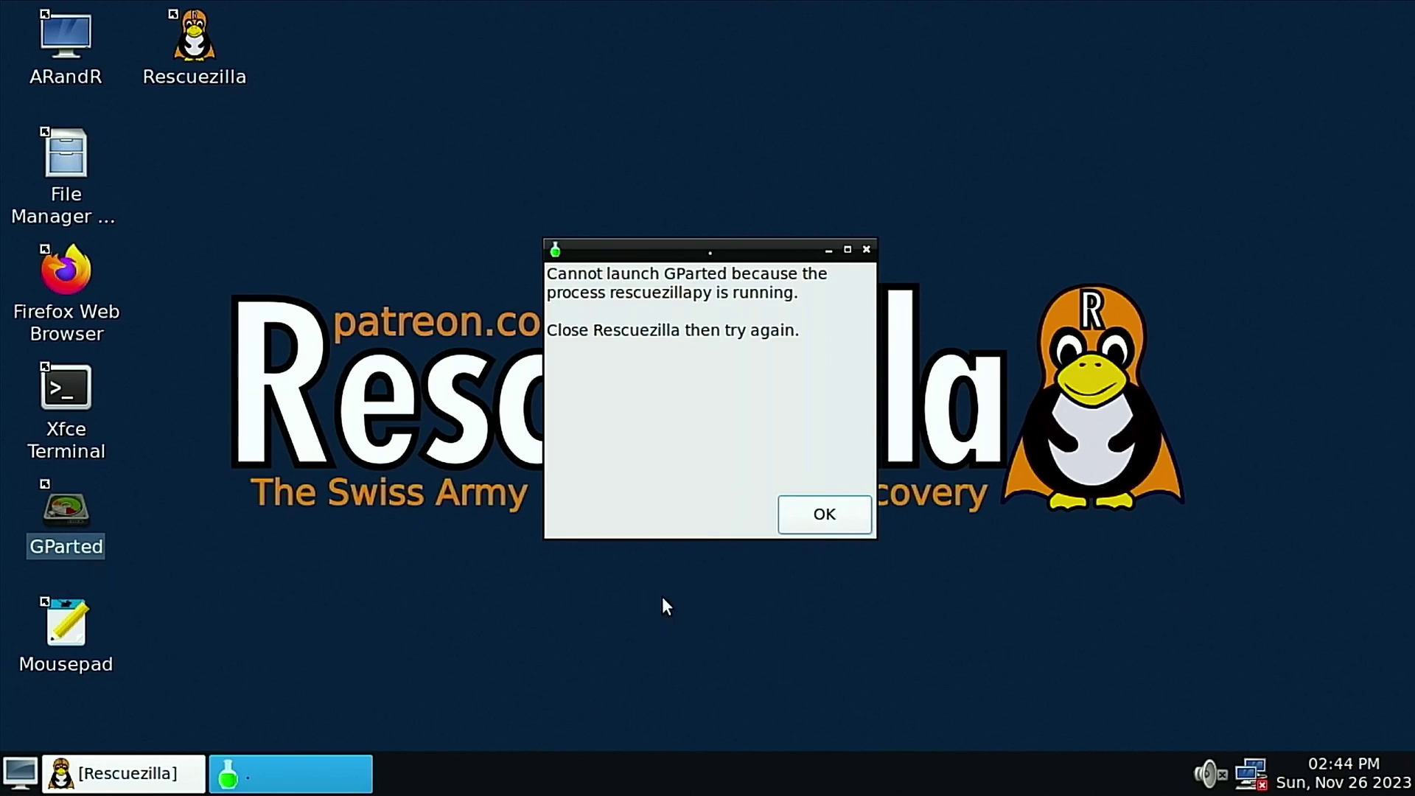
pyautogui.click(824, 516)
pyautogui.click(118, 773)
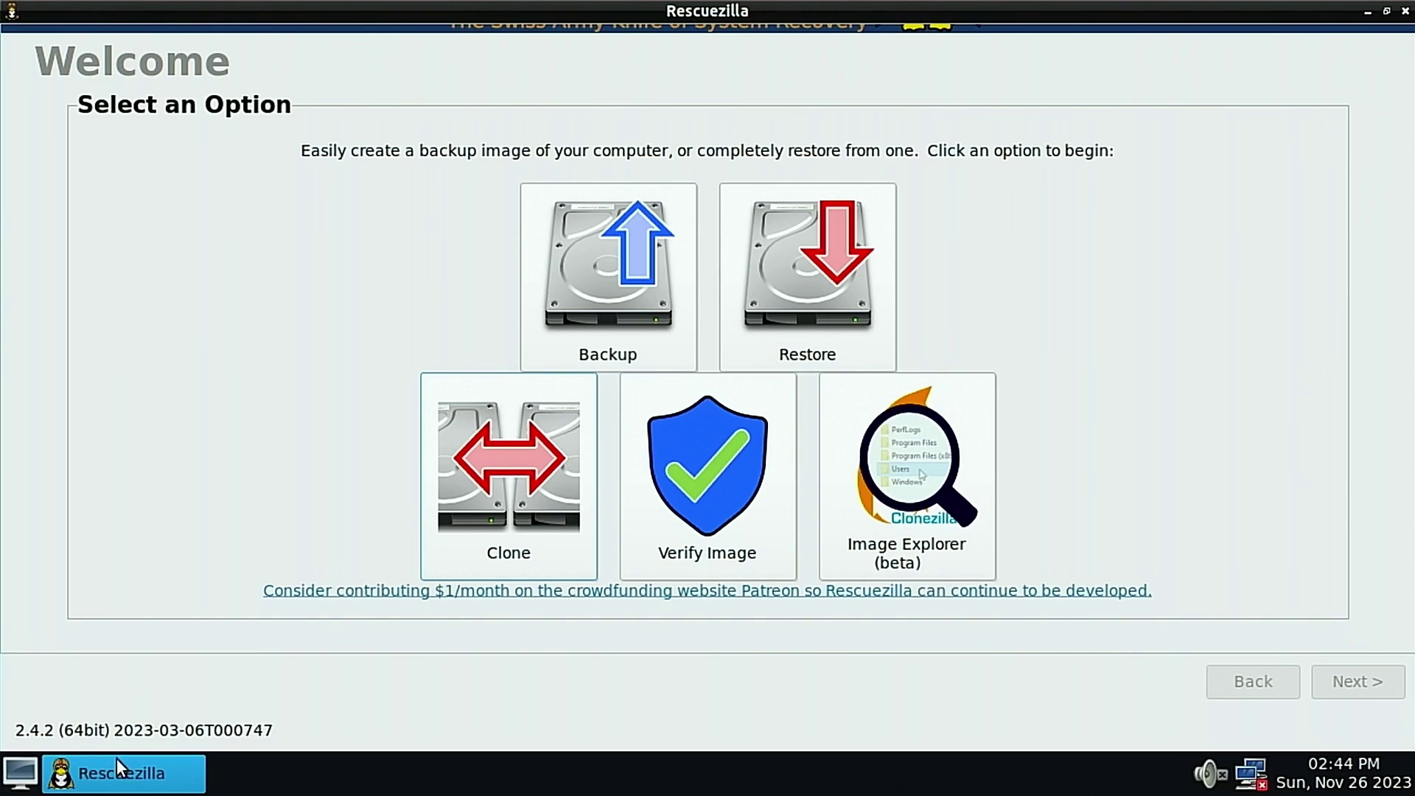
pyautogui.click(1405, 11)
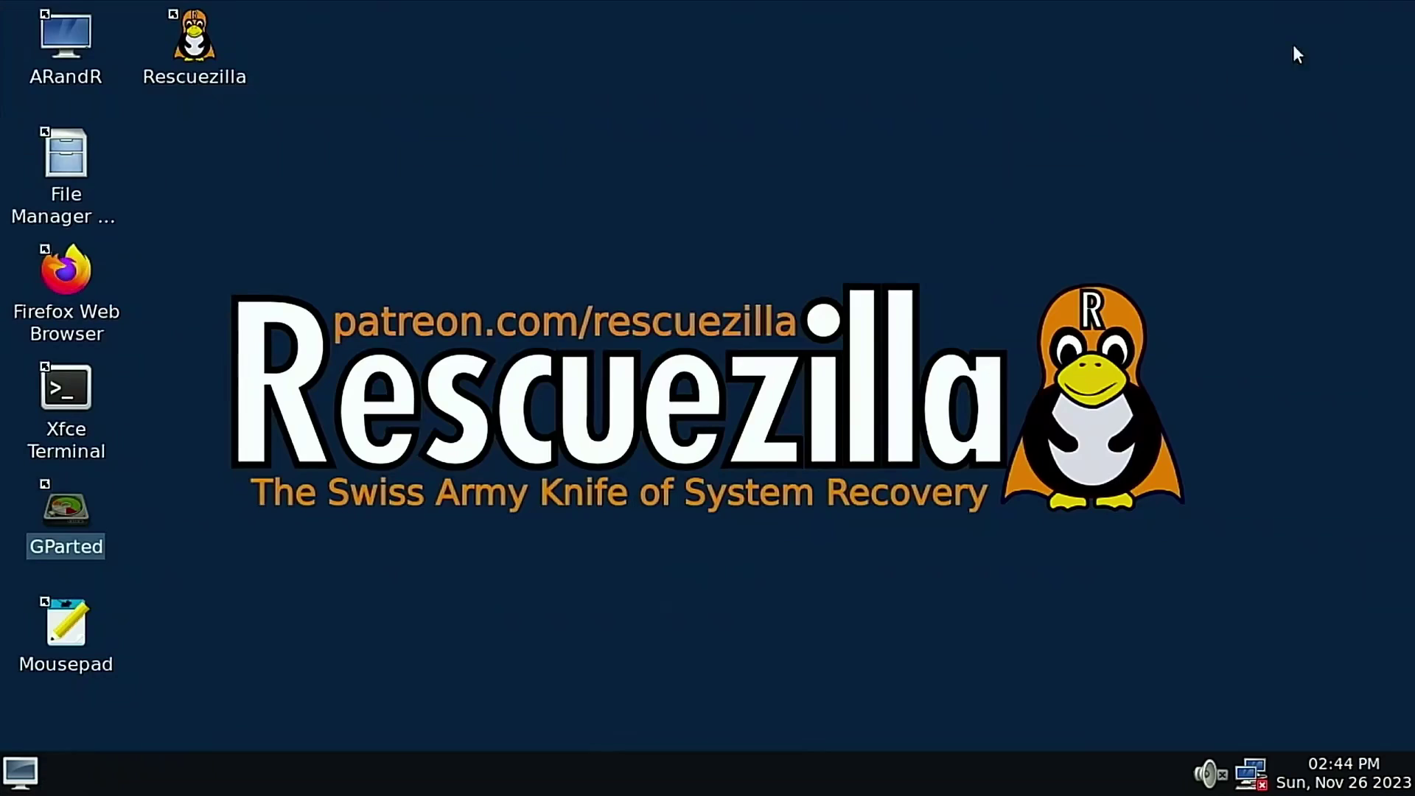
pyautogui.doubleClick(82, 543)
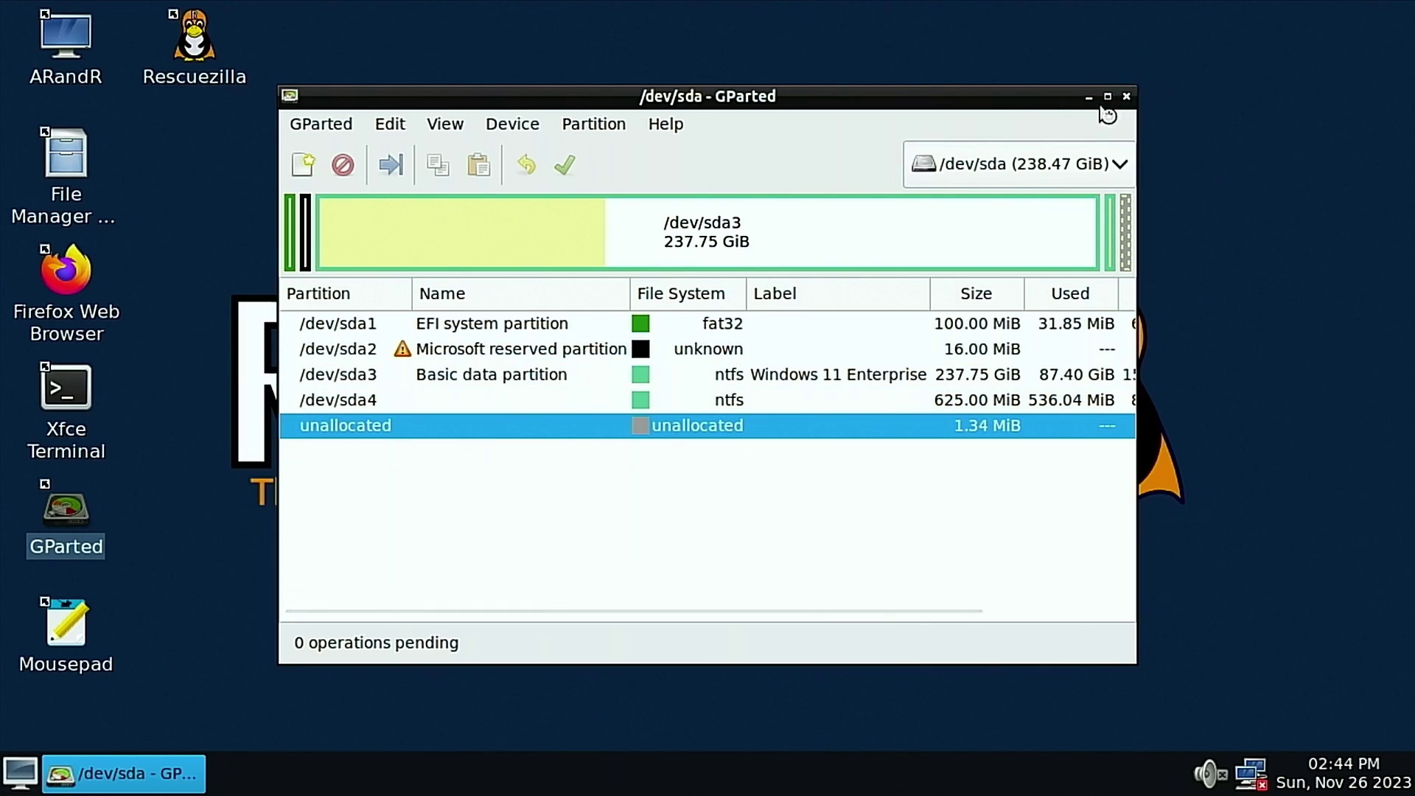
pyautogui.click(1126, 95)
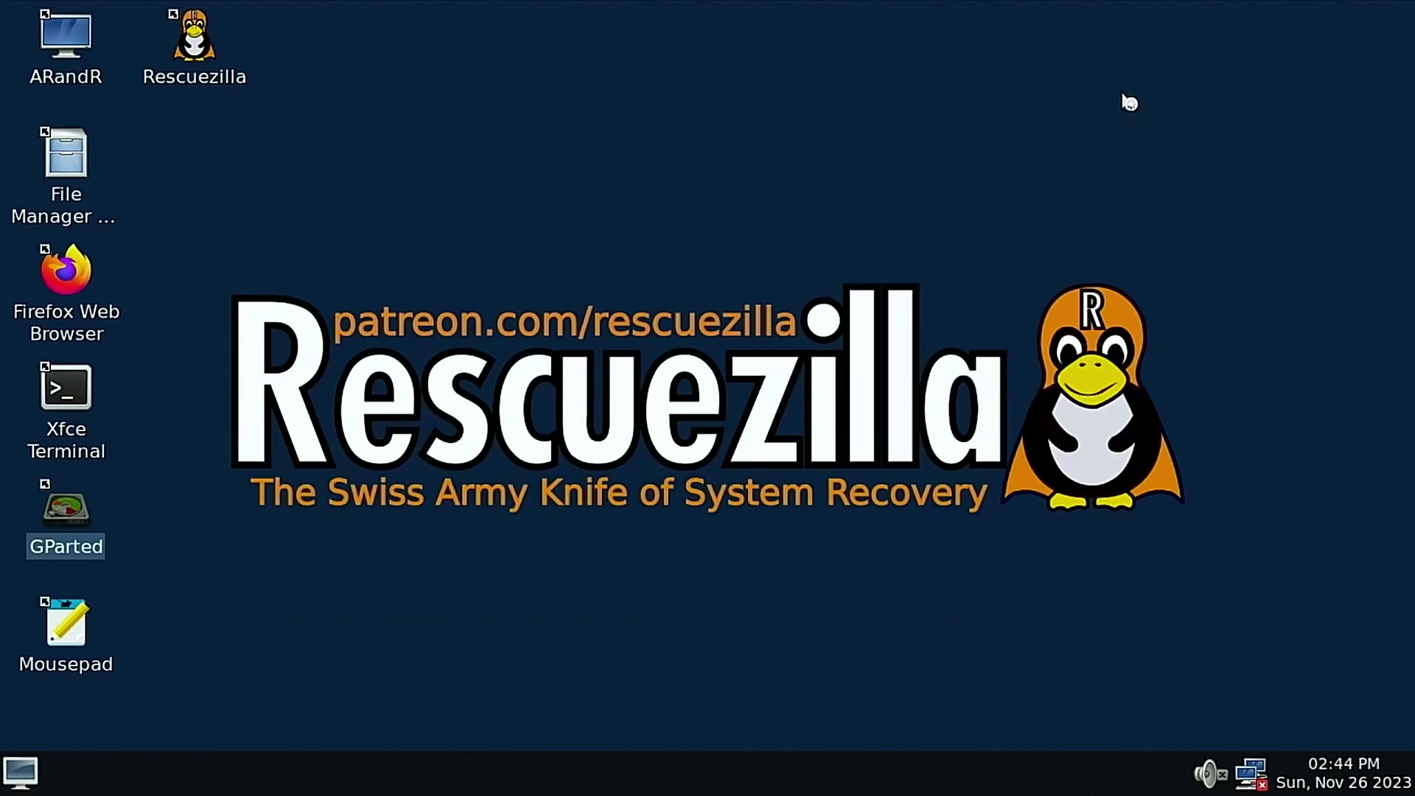
# - Relaunch Rescuezilla from its desktop icon and scroll down the Welcome page
pyautogui.doubleClick(213, 82)
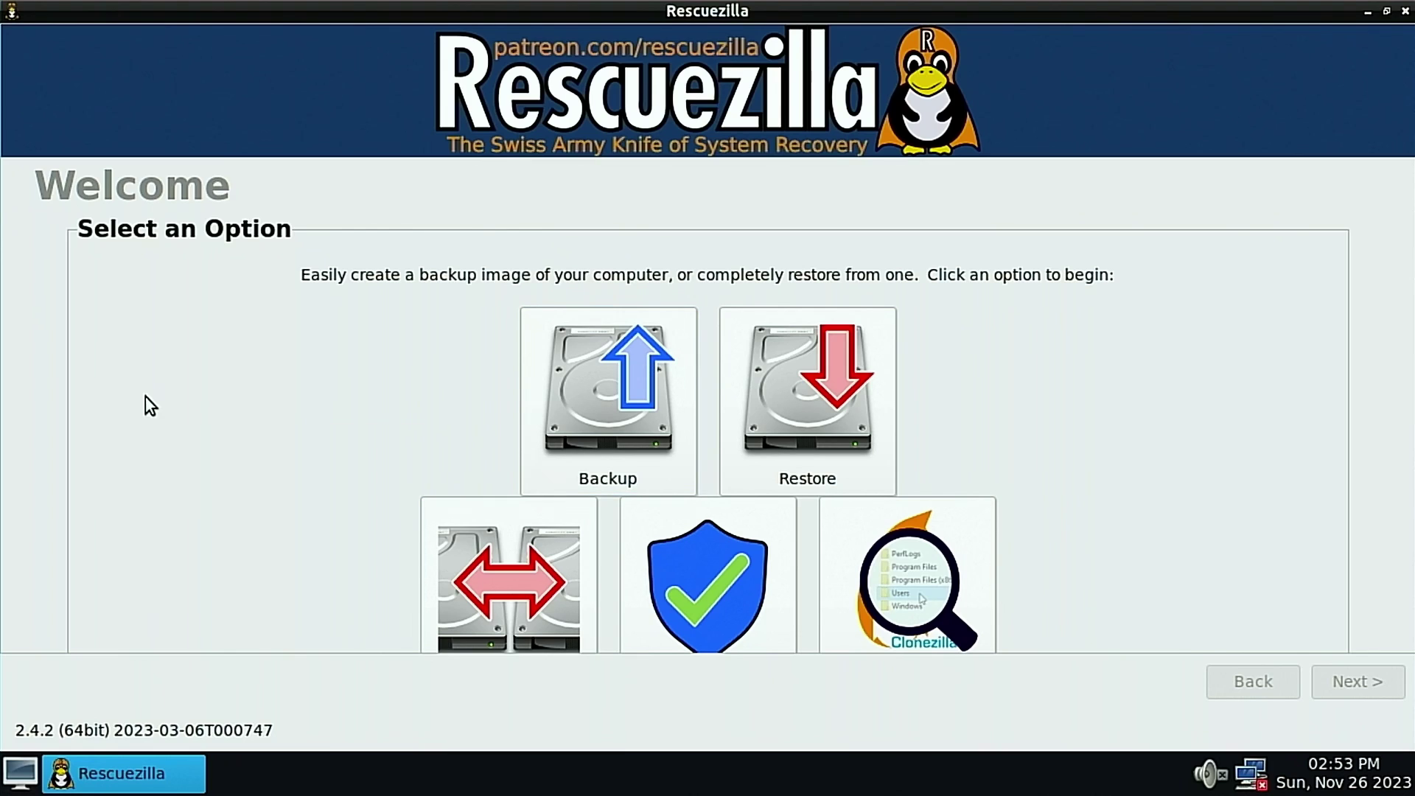
pyautogui.scroll(-2, 465, 435)
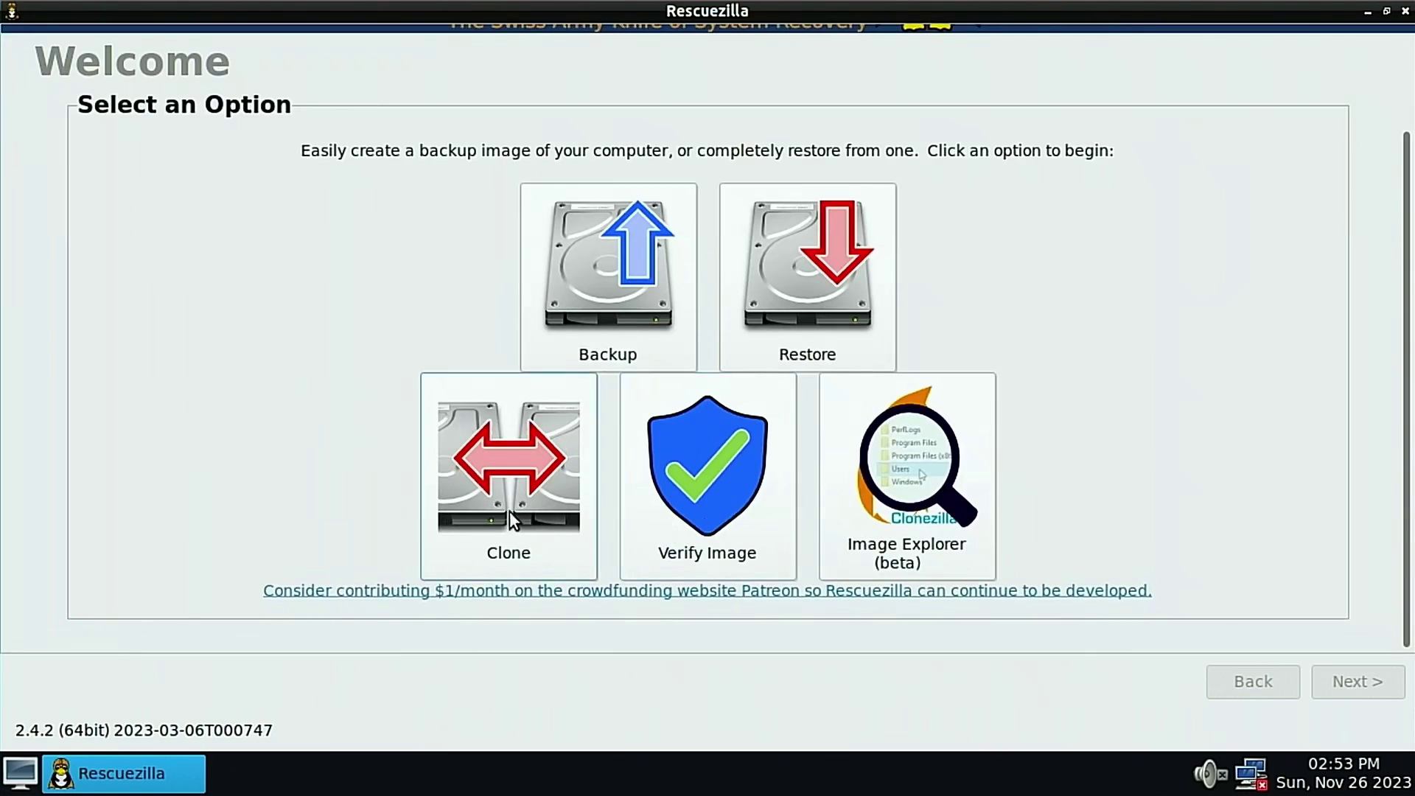
# - Open the Clone wizard and move past the Step 1 explanation to source selection
pyautogui.click(472, 510)
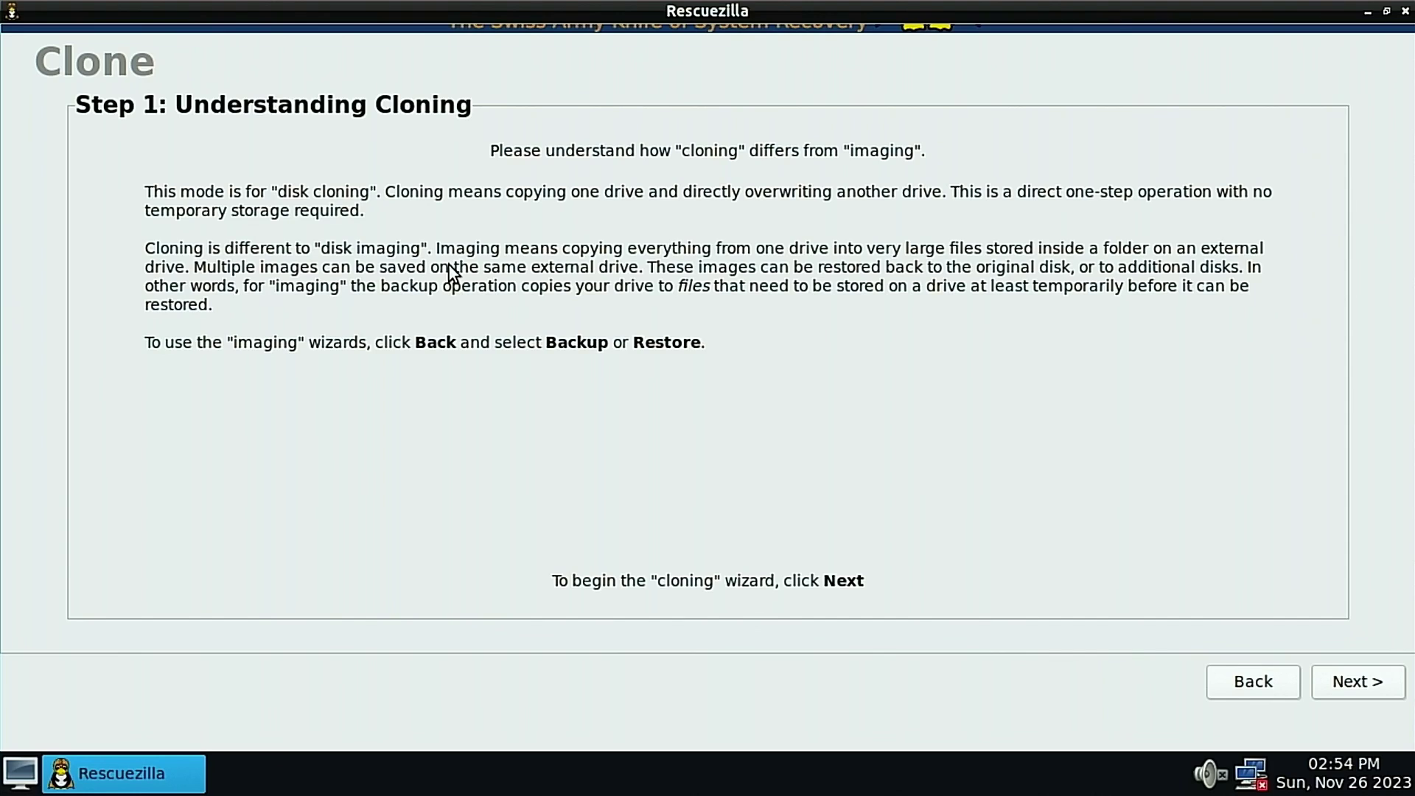
pyautogui.click(1381, 688)
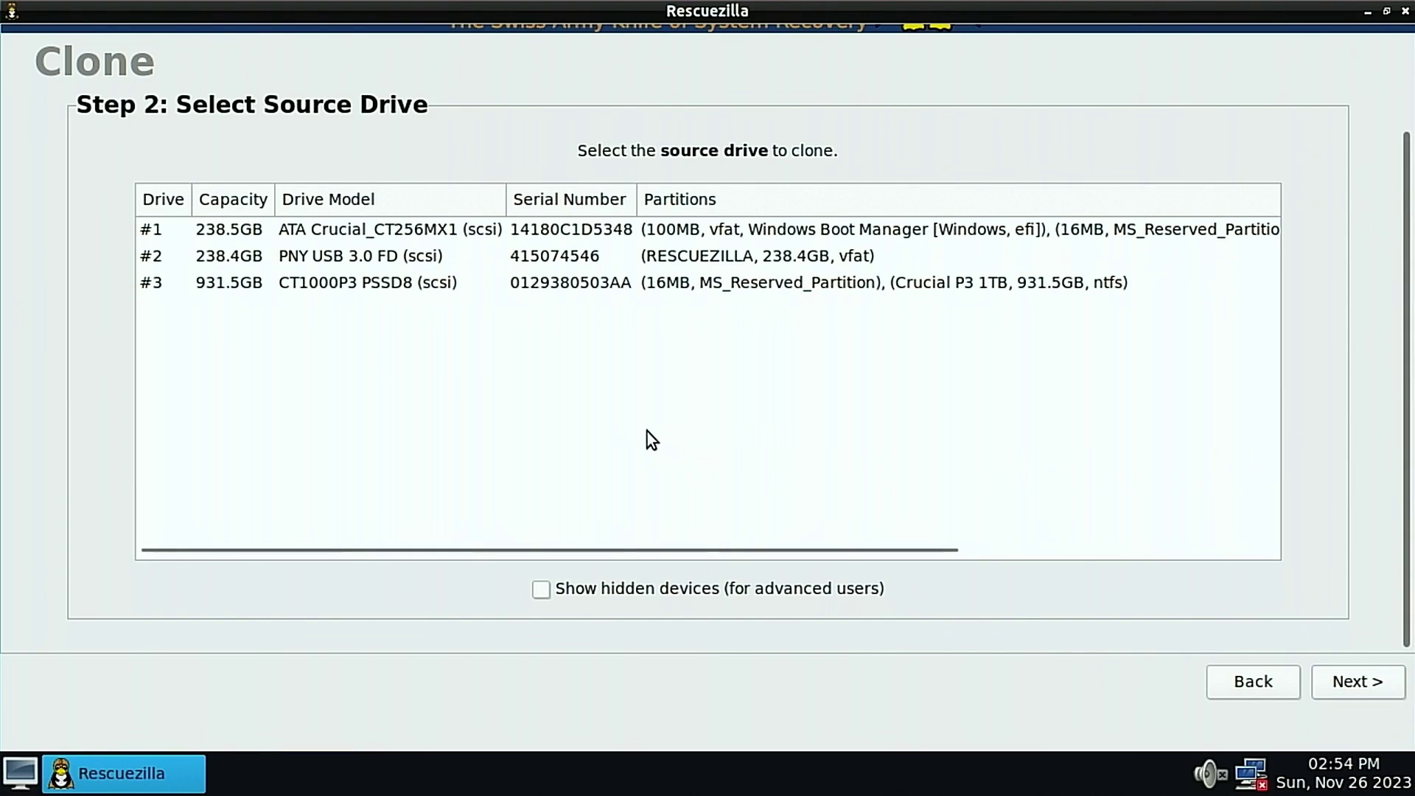
# - Pick the 238.5GB Crucial drive as source and the 931.5GB CT1000P3 drive as destination
pyautogui.click(242, 231)
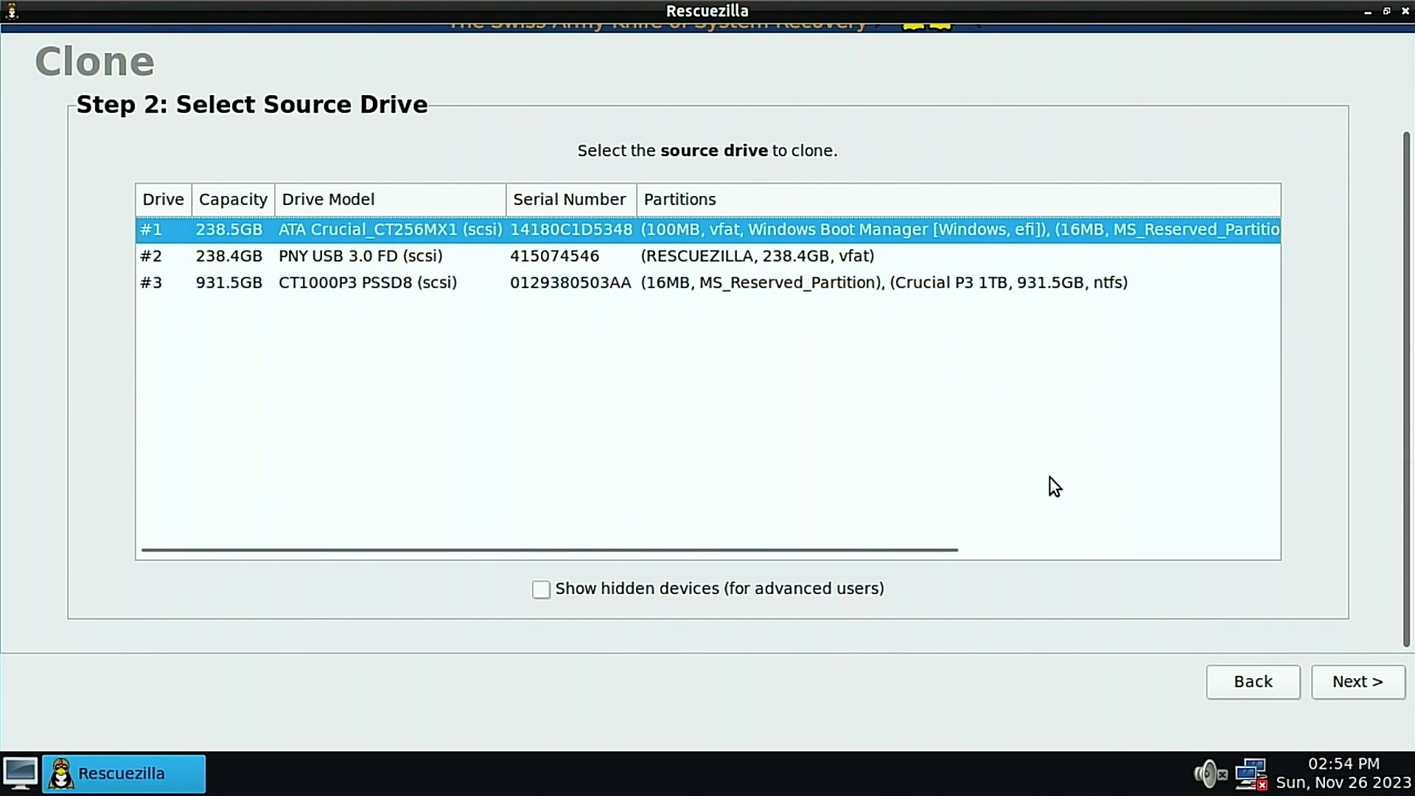
pyautogui.click(1363, 682)
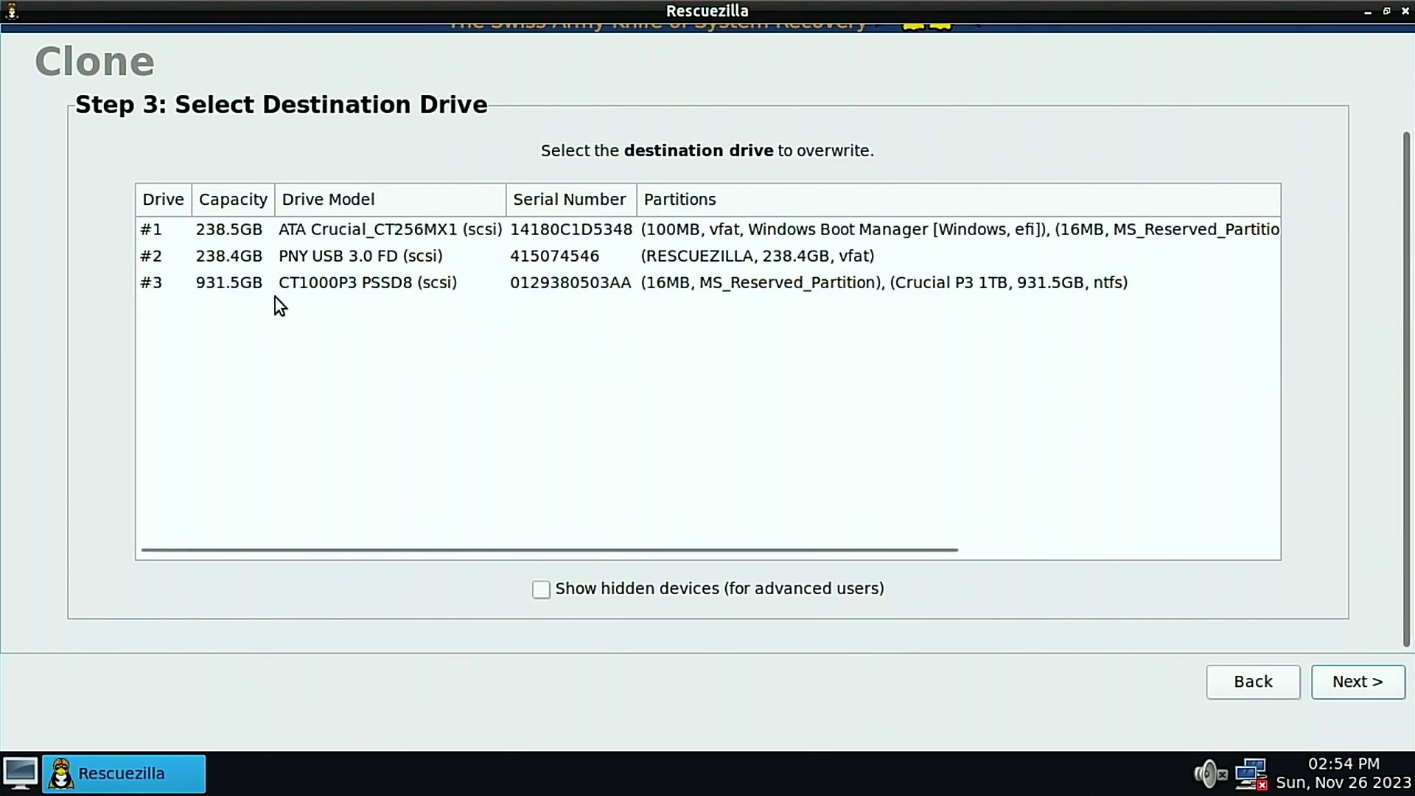
pyautogui.click(219, 293)
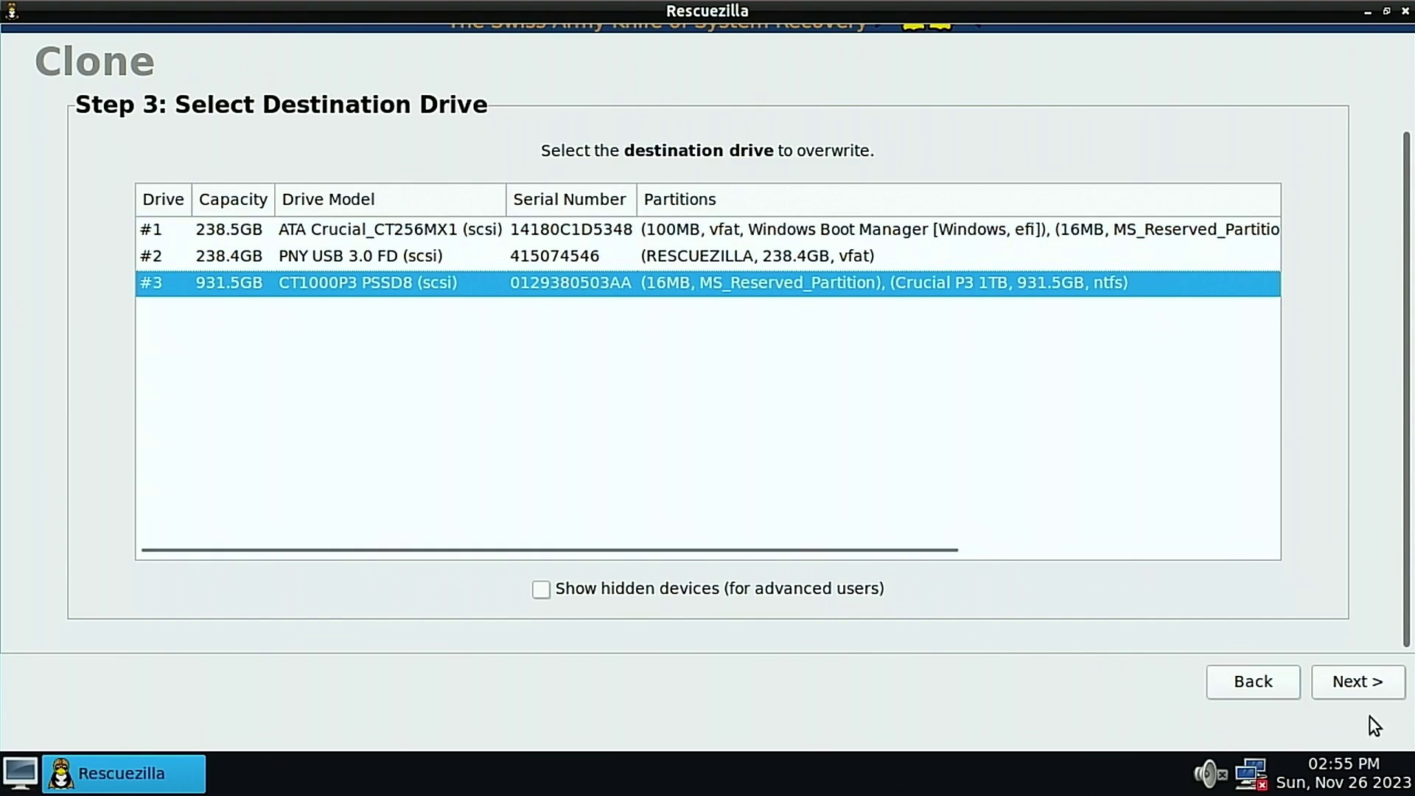
# - Keep all four partitions and 'Overwrite partition table' checked on Step 4, then continue
pyautogui.click(1334, 684)
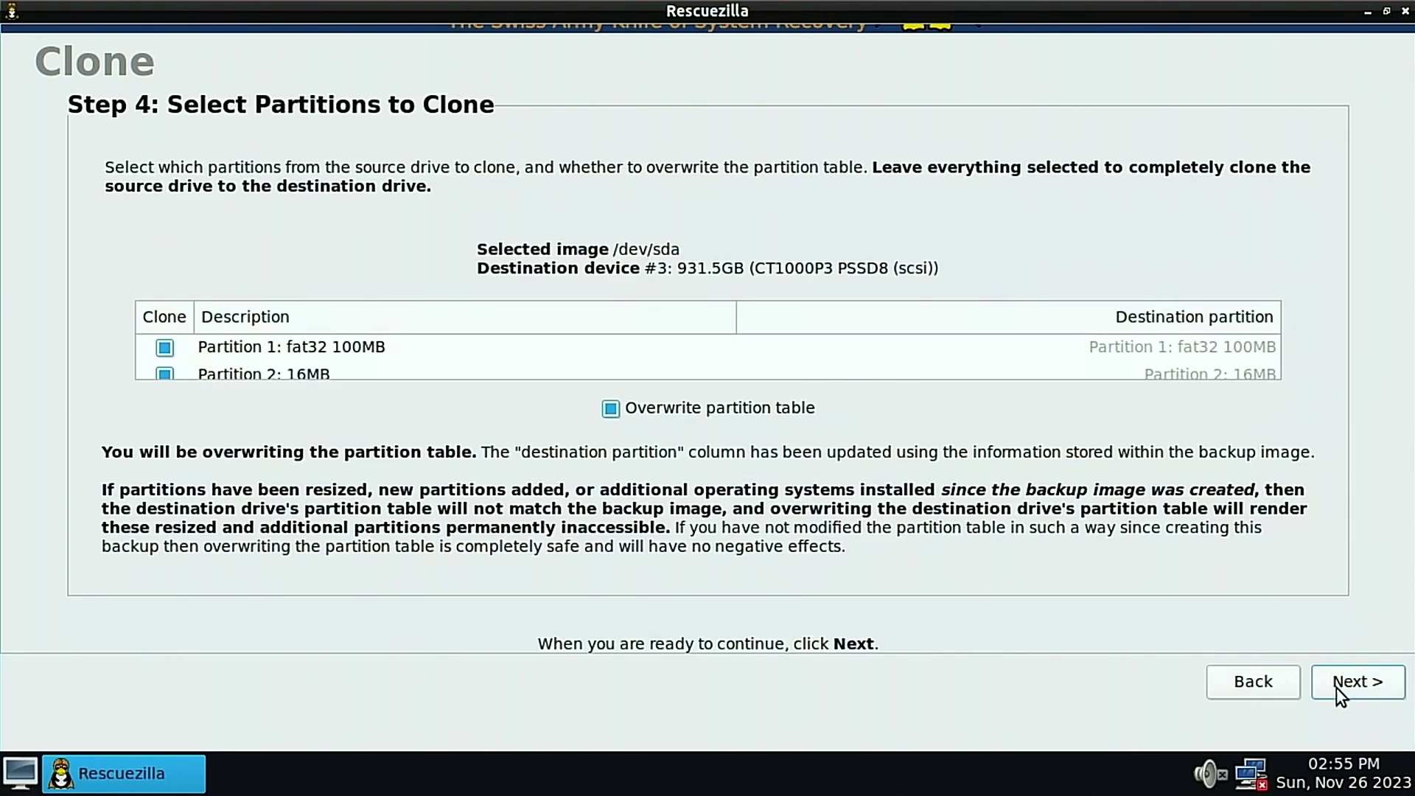
pyautogui.scroll(3, 434, 353)
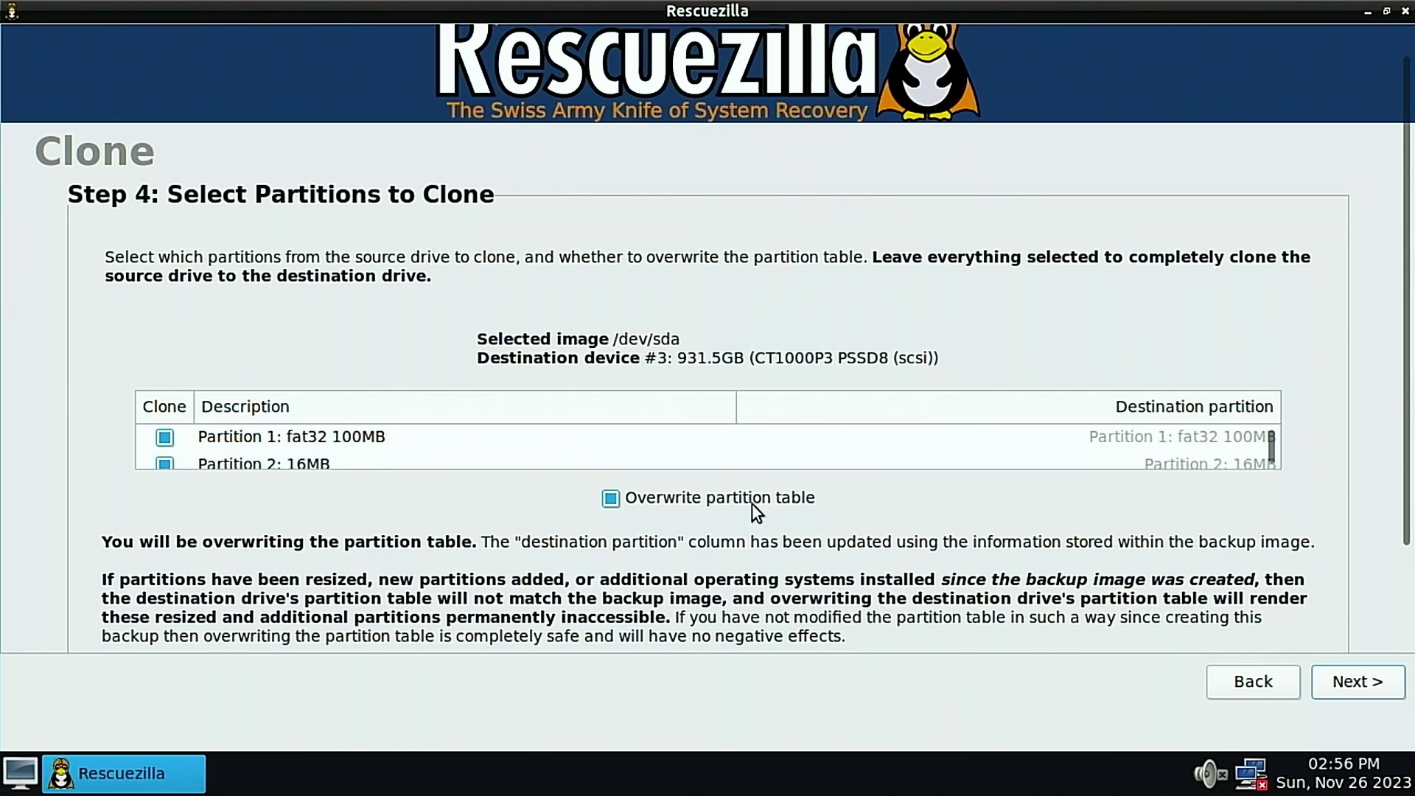
pyautogui.scroll(1, 708, 597)
pyautogui.scroll(-2, 708, 590)
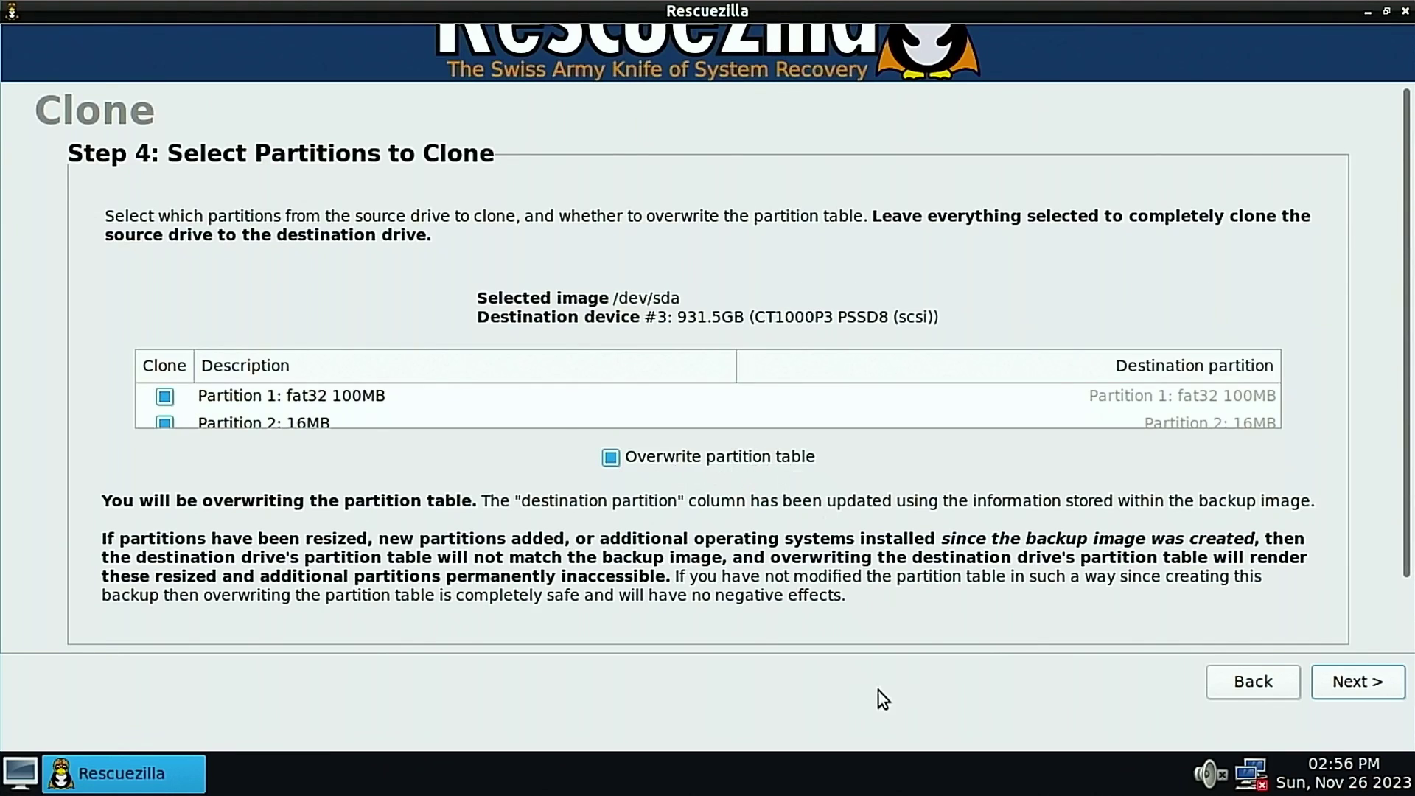
pyautogui.click(1357, 692)
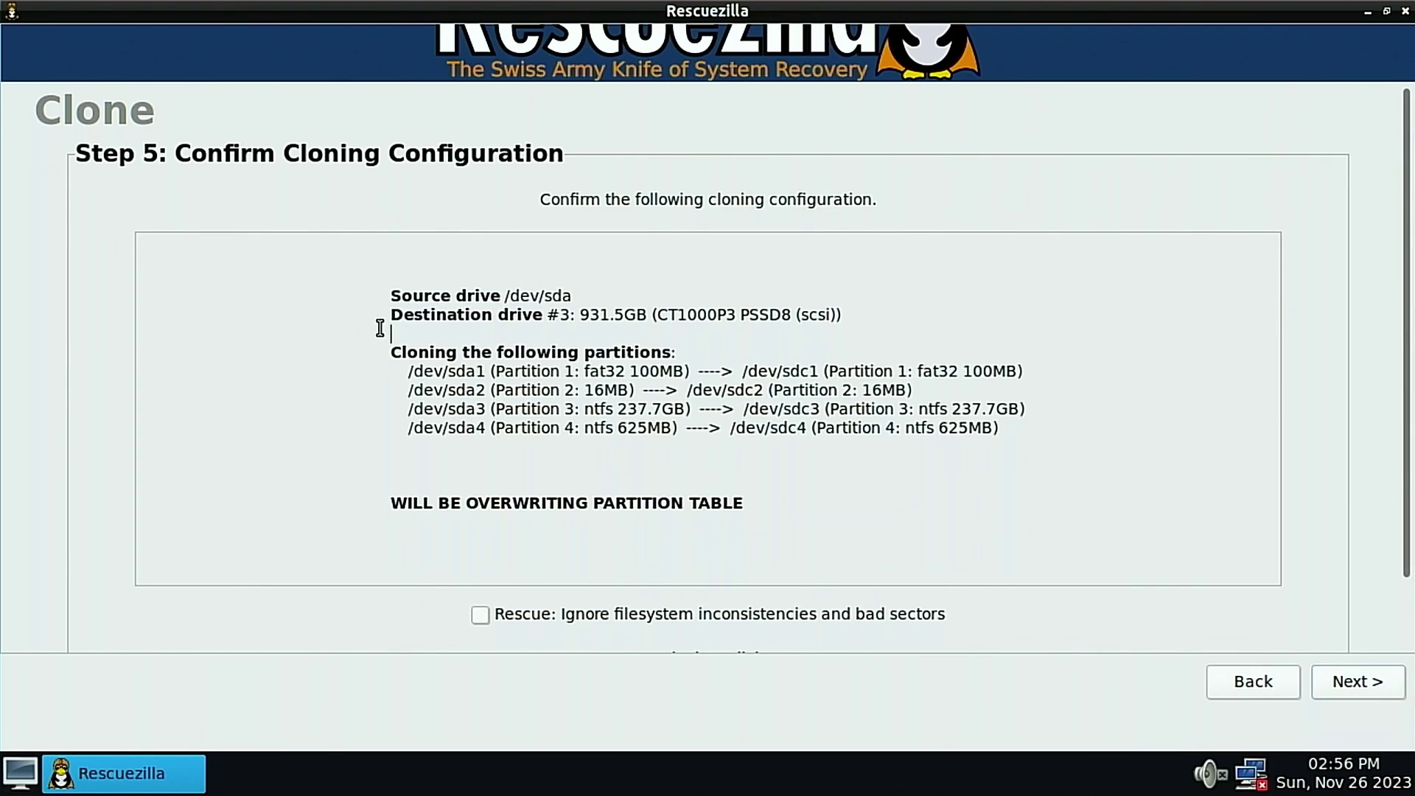
# - Check the /dev/sda to /dev/sdc drive and partition mapping, then continue to the overwrite warning
pyautogui.moveTo(395, 329); pyautogui.dragTo(970, 285)
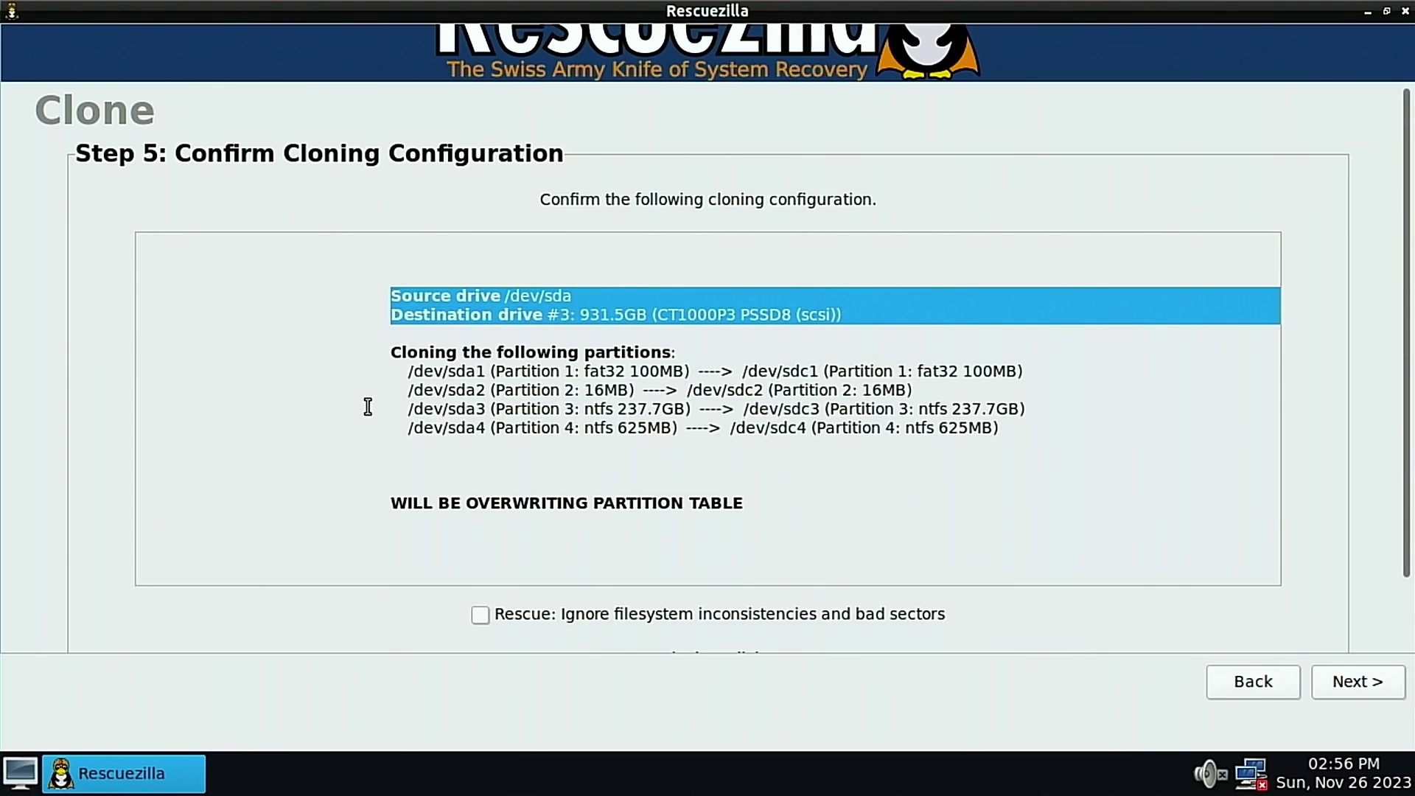
pyautogui.click(421, 366)
pyautogui.moveTo(420, 366); pyautogui.dragTo(535, 451)
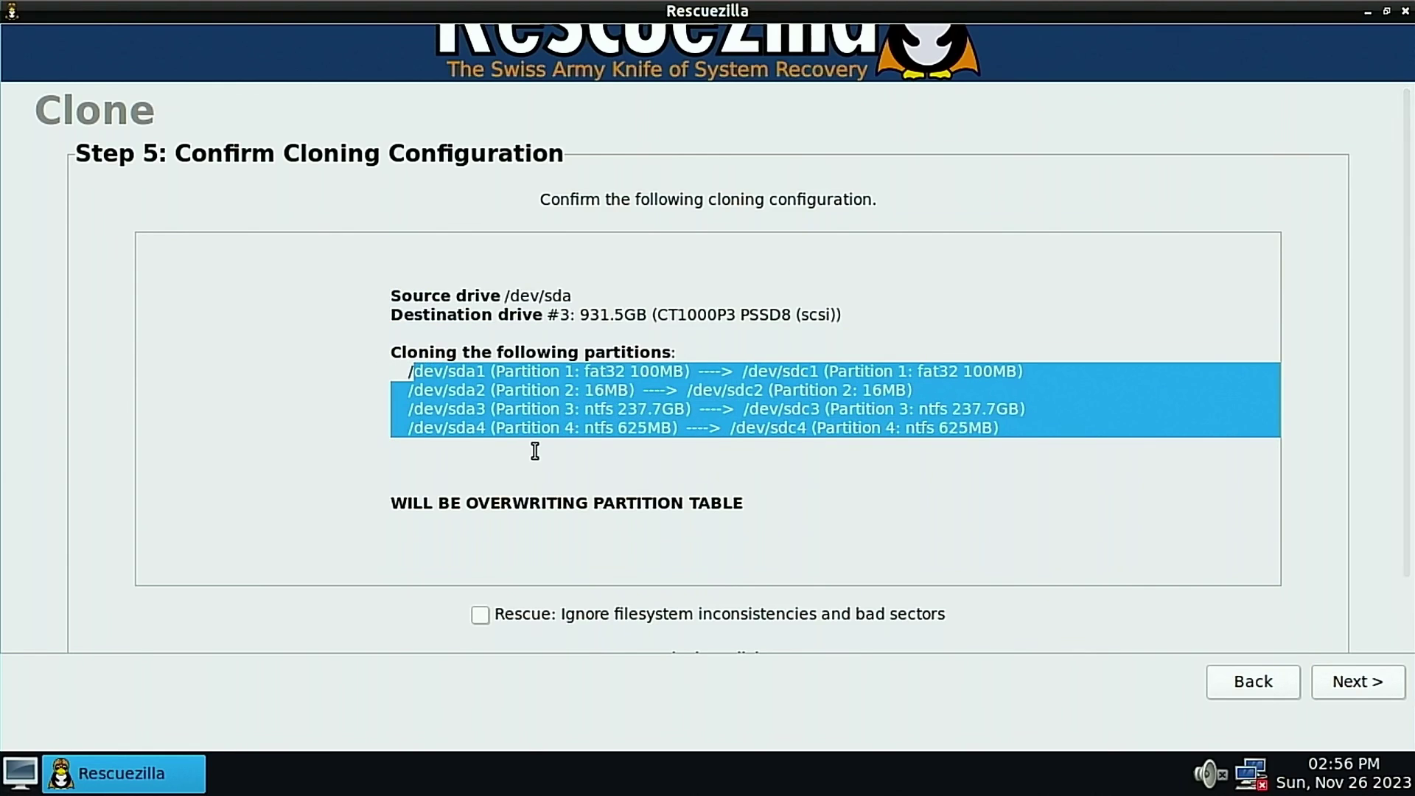
pyautogui.click(535, 451)
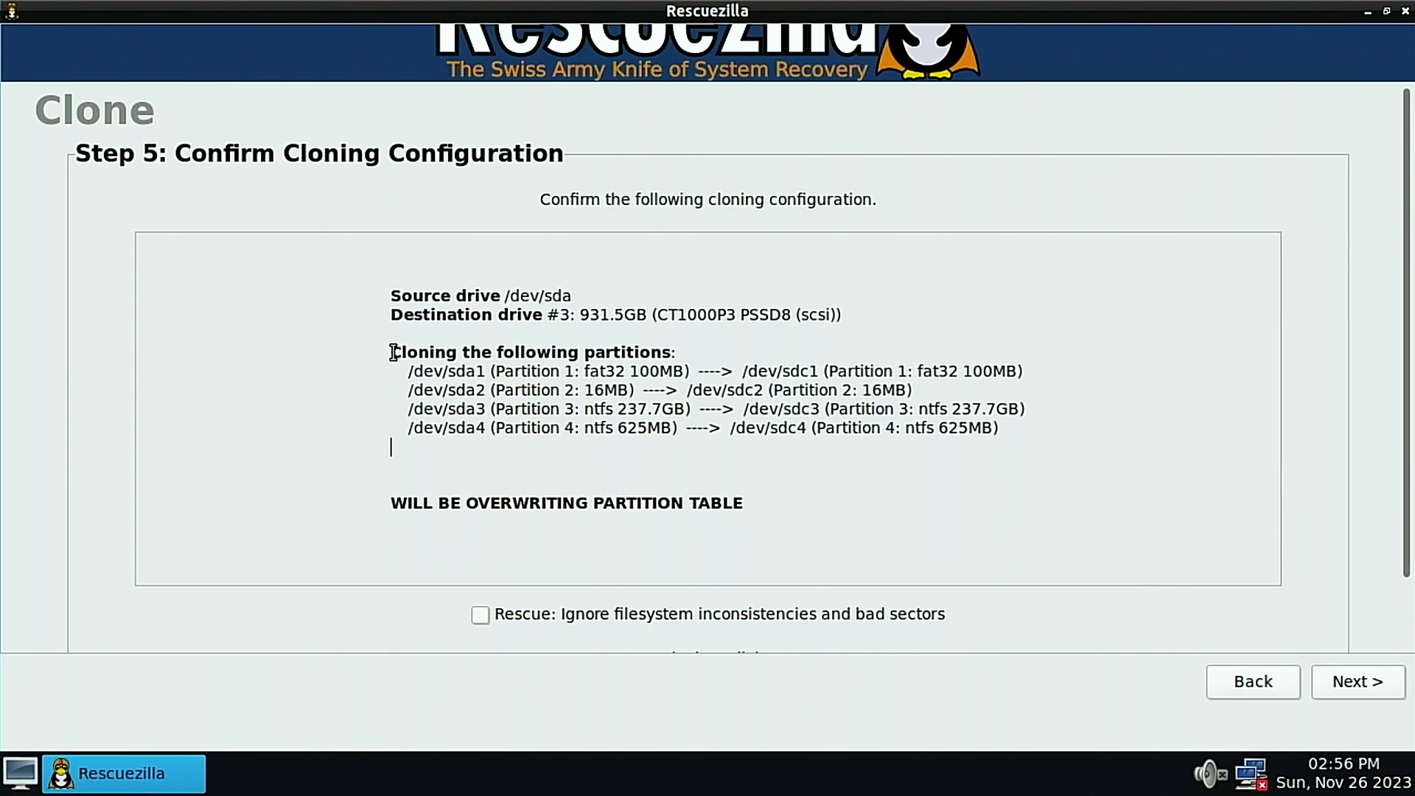
pyautogui.moveTo(393, 352); pyautogui.dragTo(535, 434)
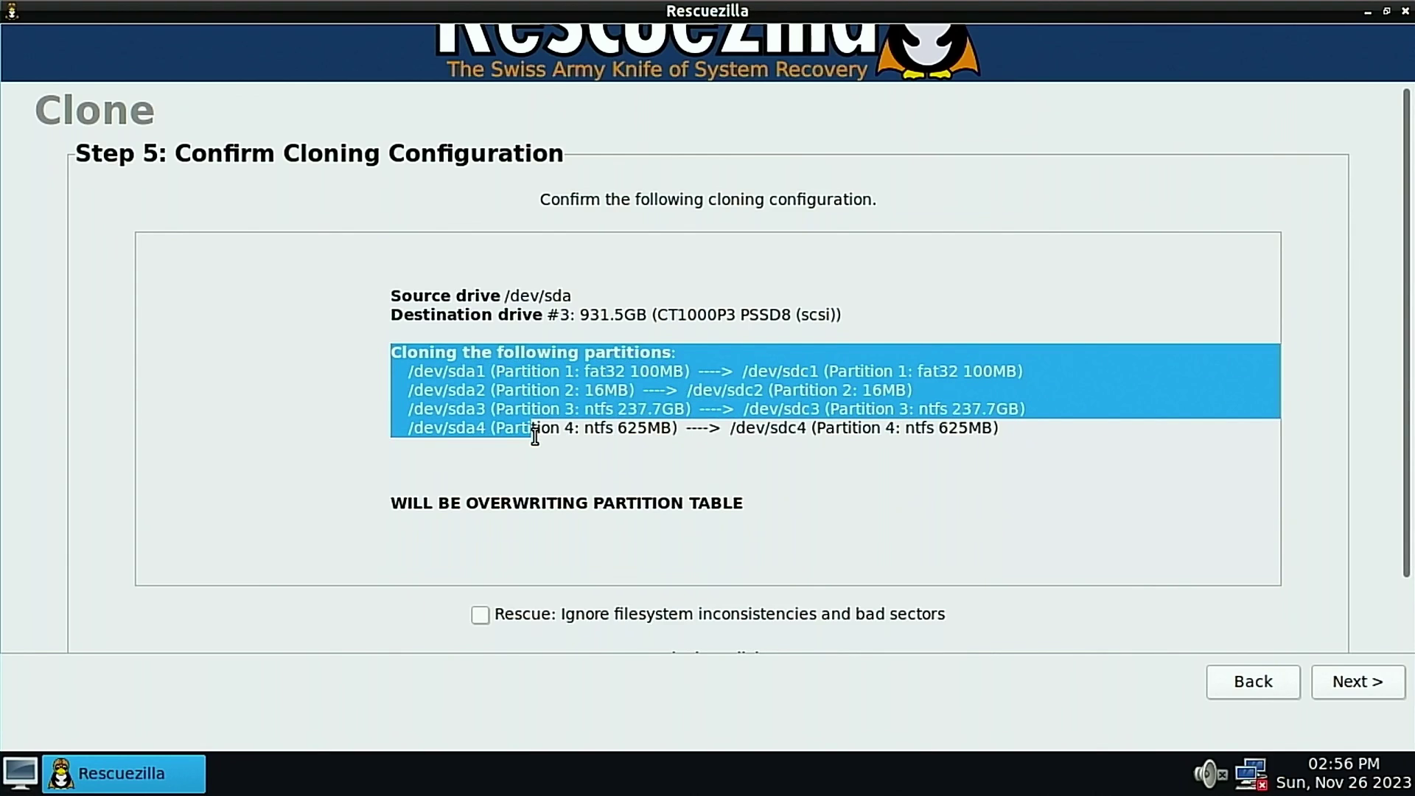
pyautogui.click(493, 426)
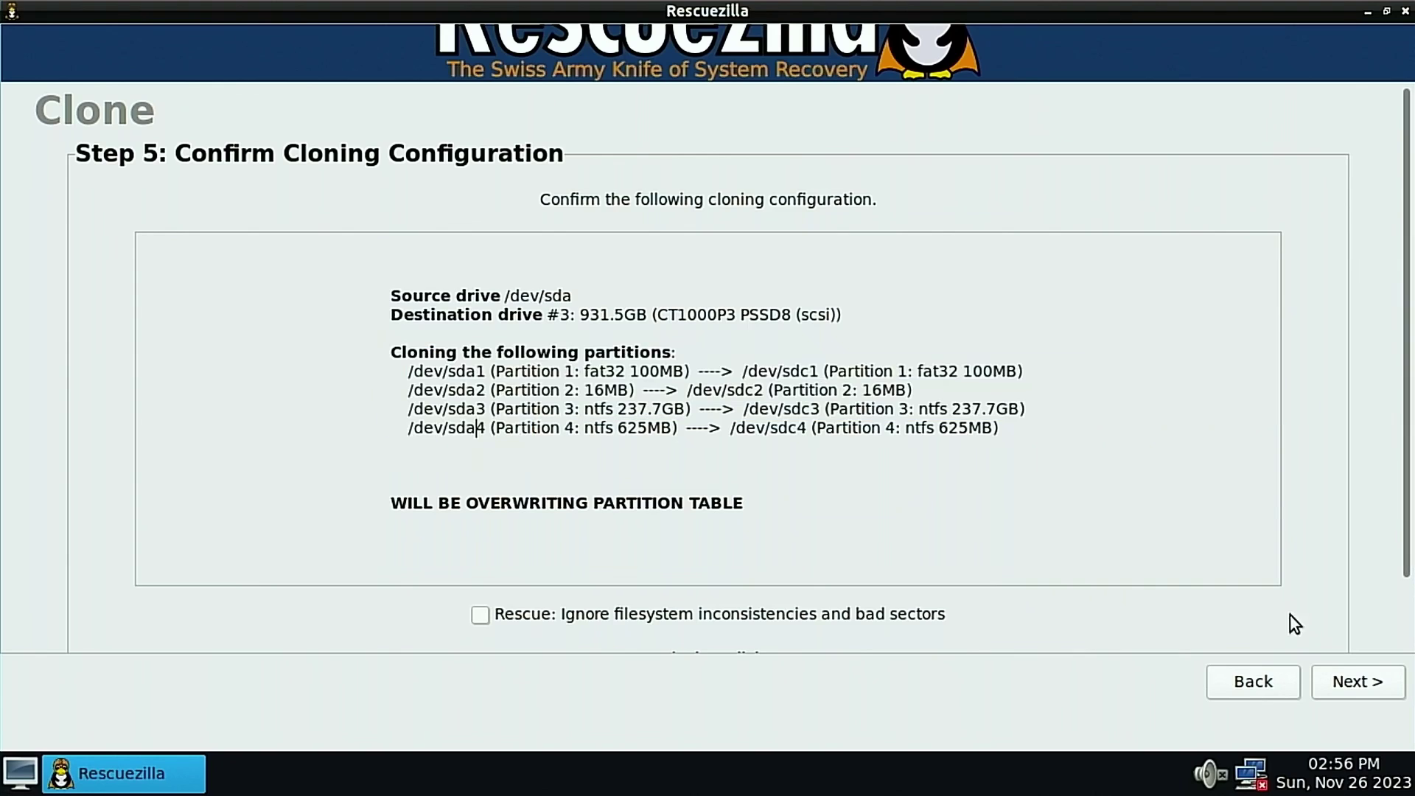
pyautogui.click(1357, 679)
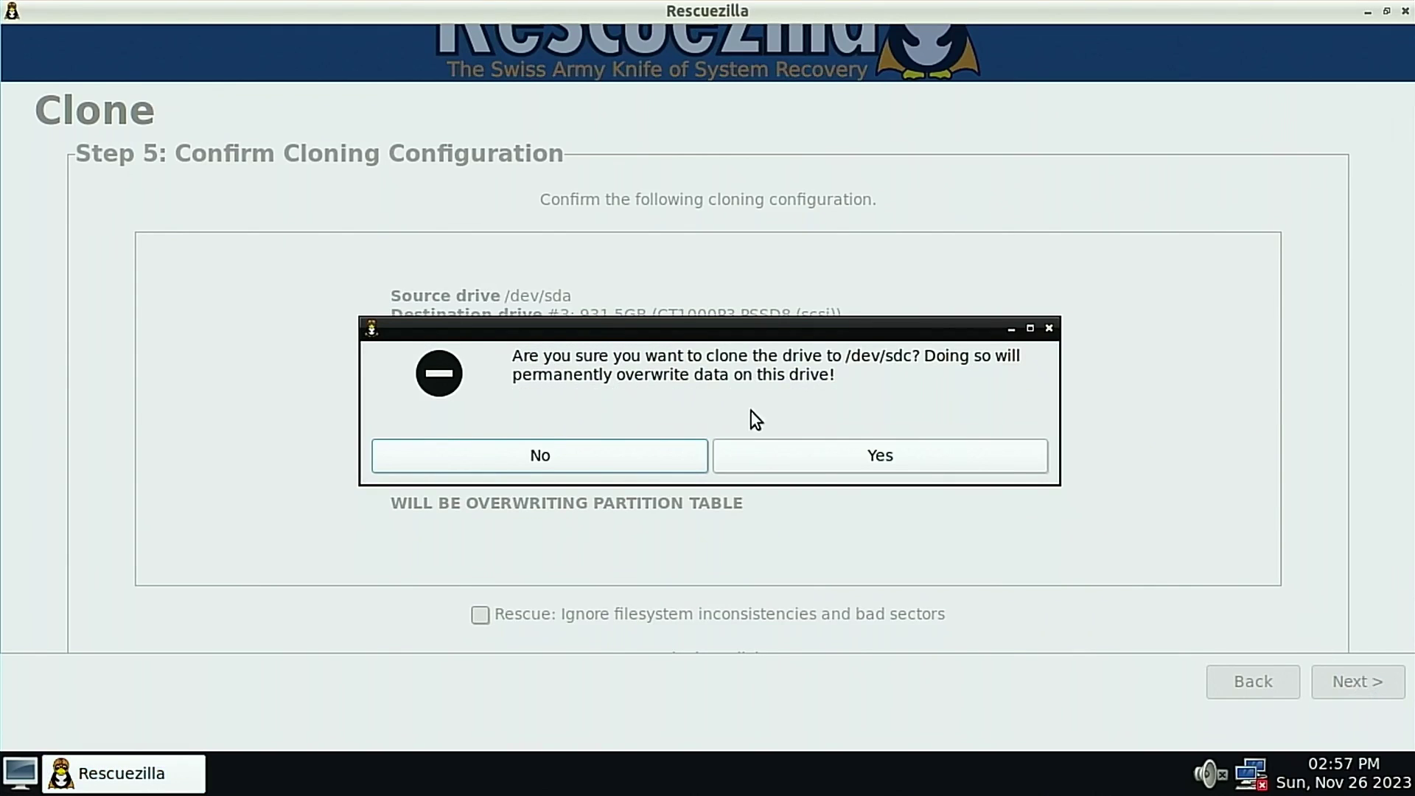
# - Confirm cloning /dev/sda onto /dev/sdc, keeping Do nothing as the after-completion action
pyautogui.click(914, 456)
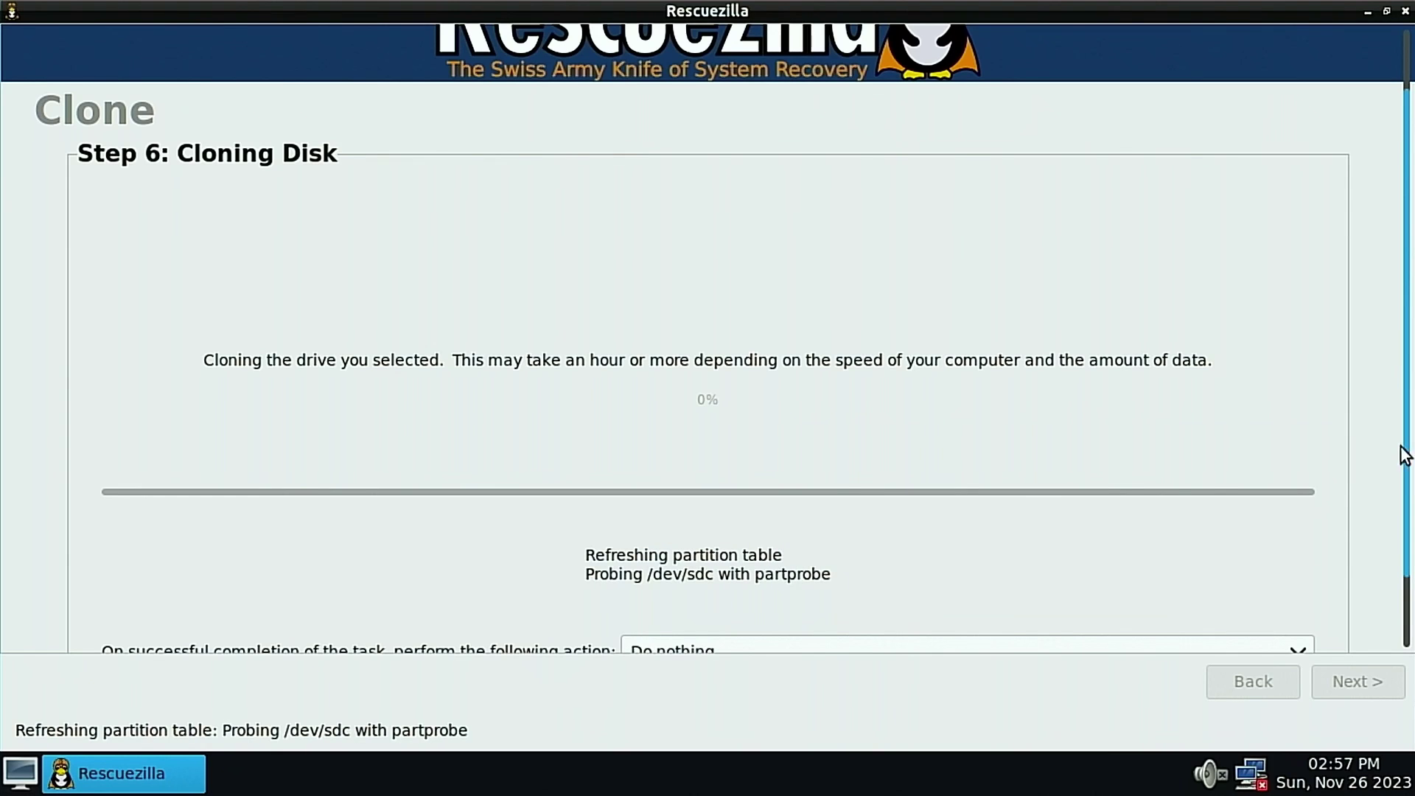
pyautogui.scroll(-3, 1405, 633)
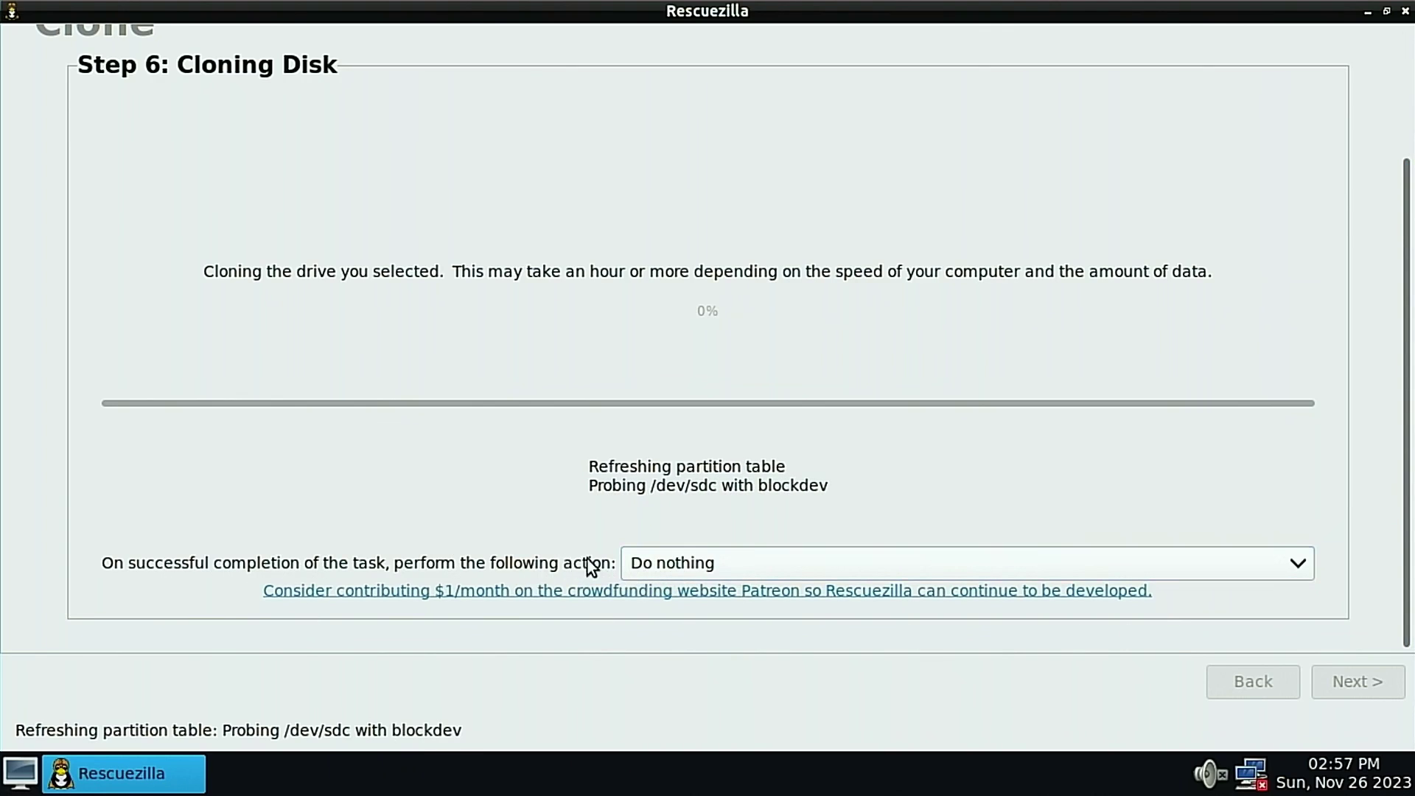
pyautogui.click(709, 559)
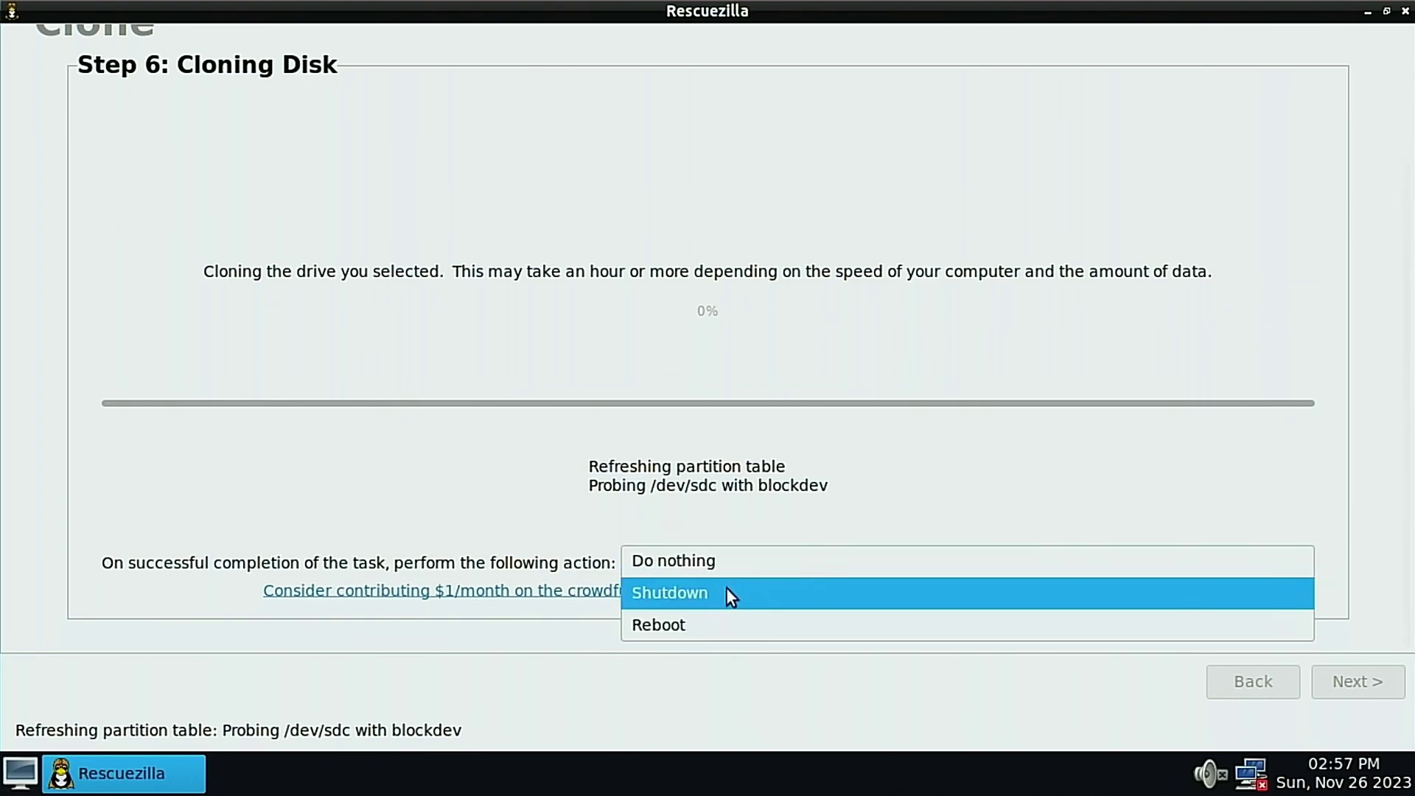
pyautogui.click(416, 505)
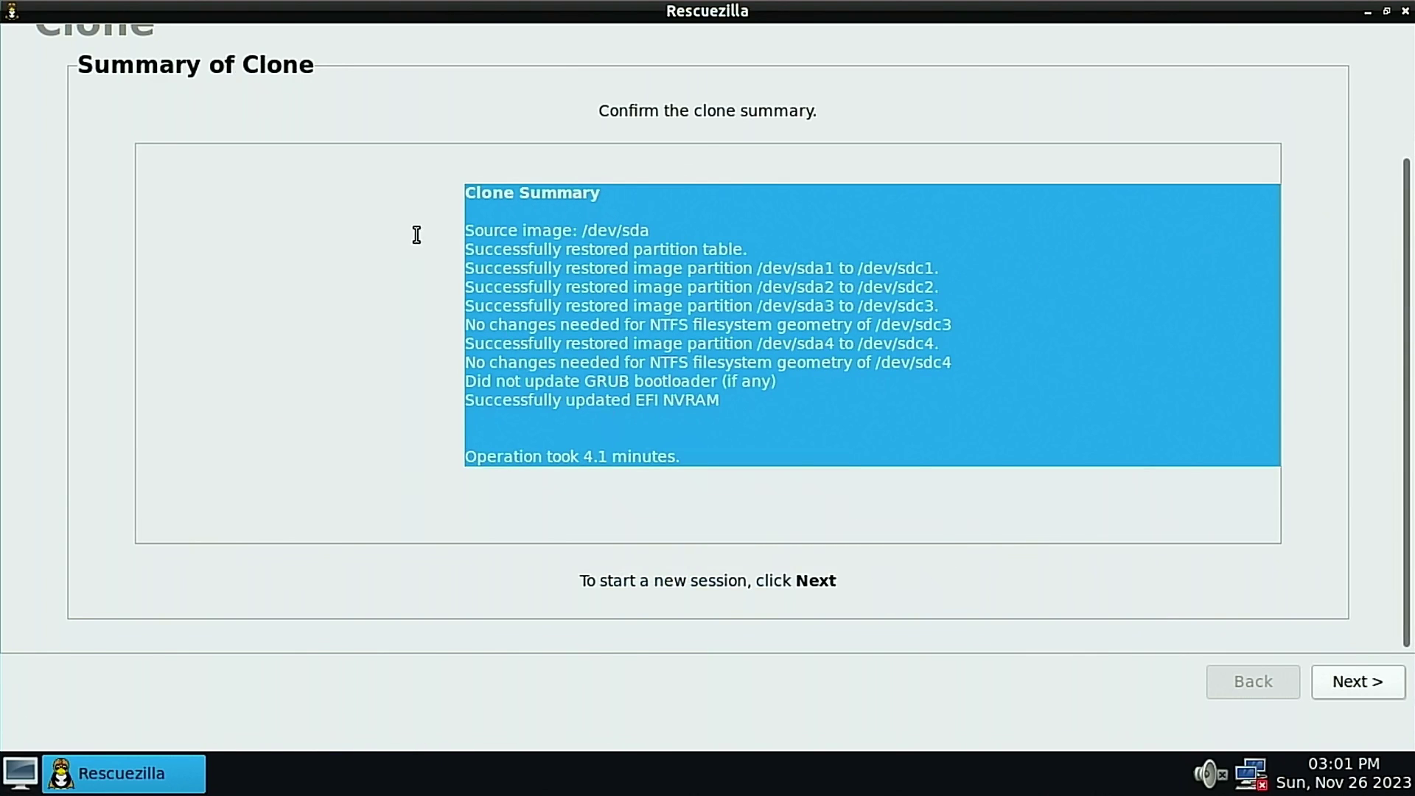
# - Leave the clone summary for the Welcome screen and close Rescuezilla
pyautogui.click(1381, 683)
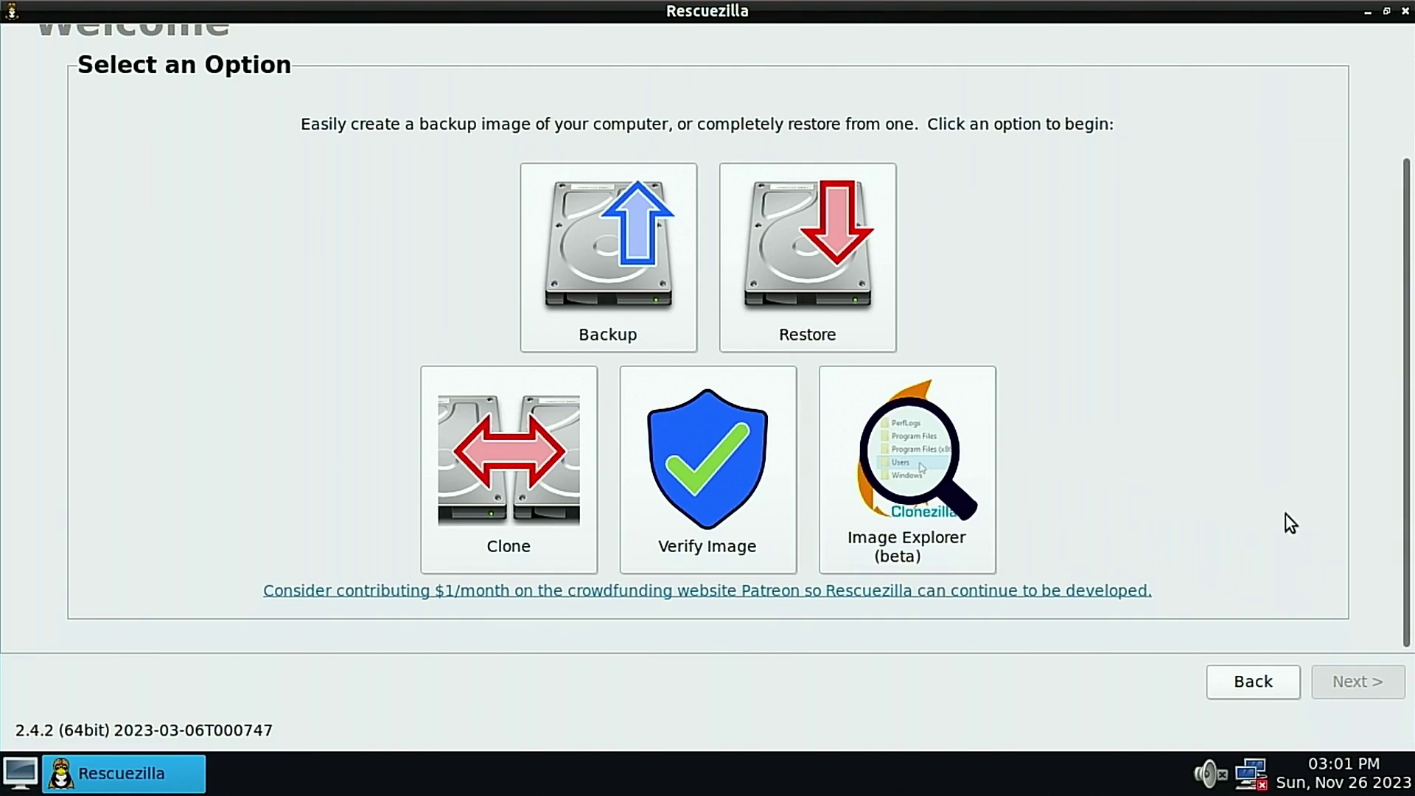
pyautogui.click(1406, 11)
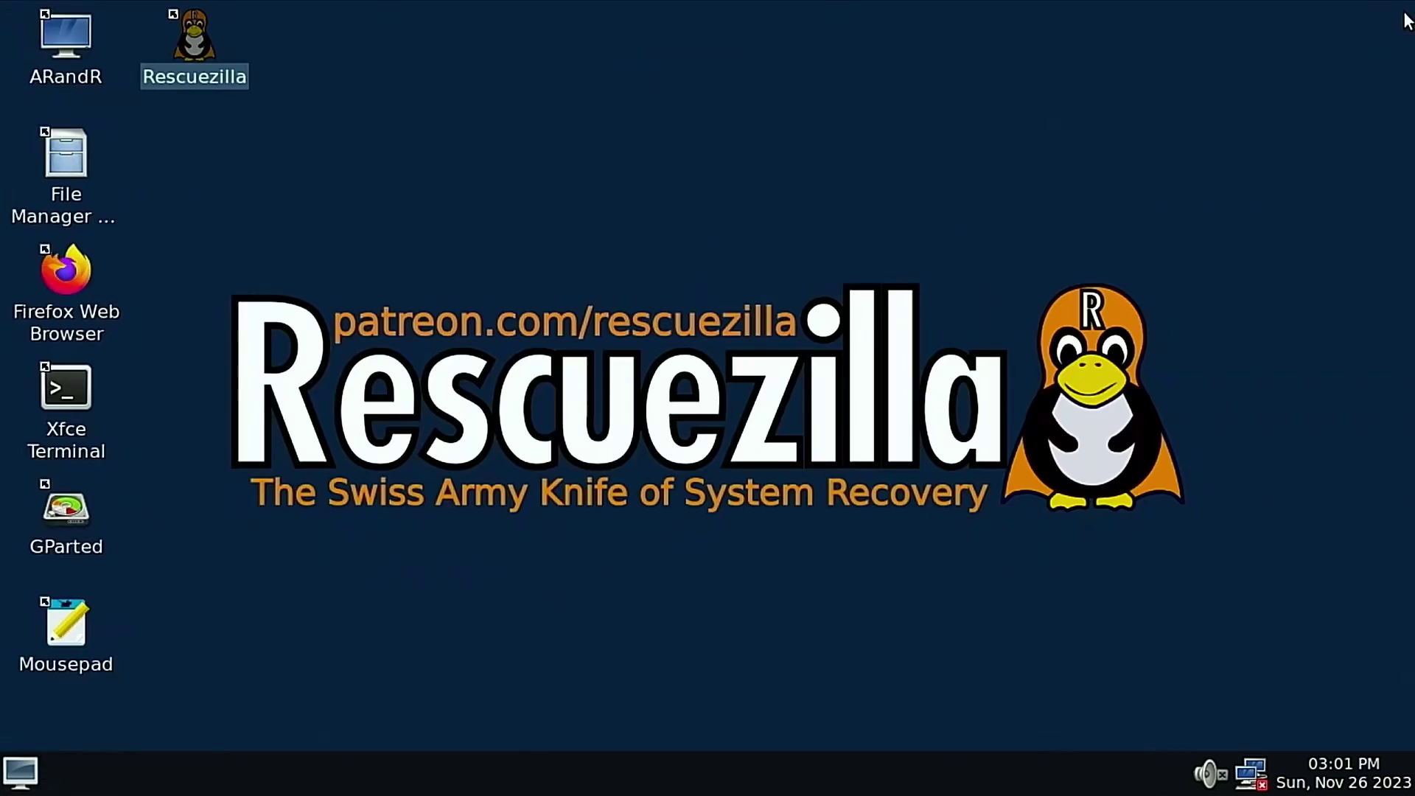
# - Launch GParted and show the /dev/sdc disk in a maximized window
pyautogui.click(60, 517)
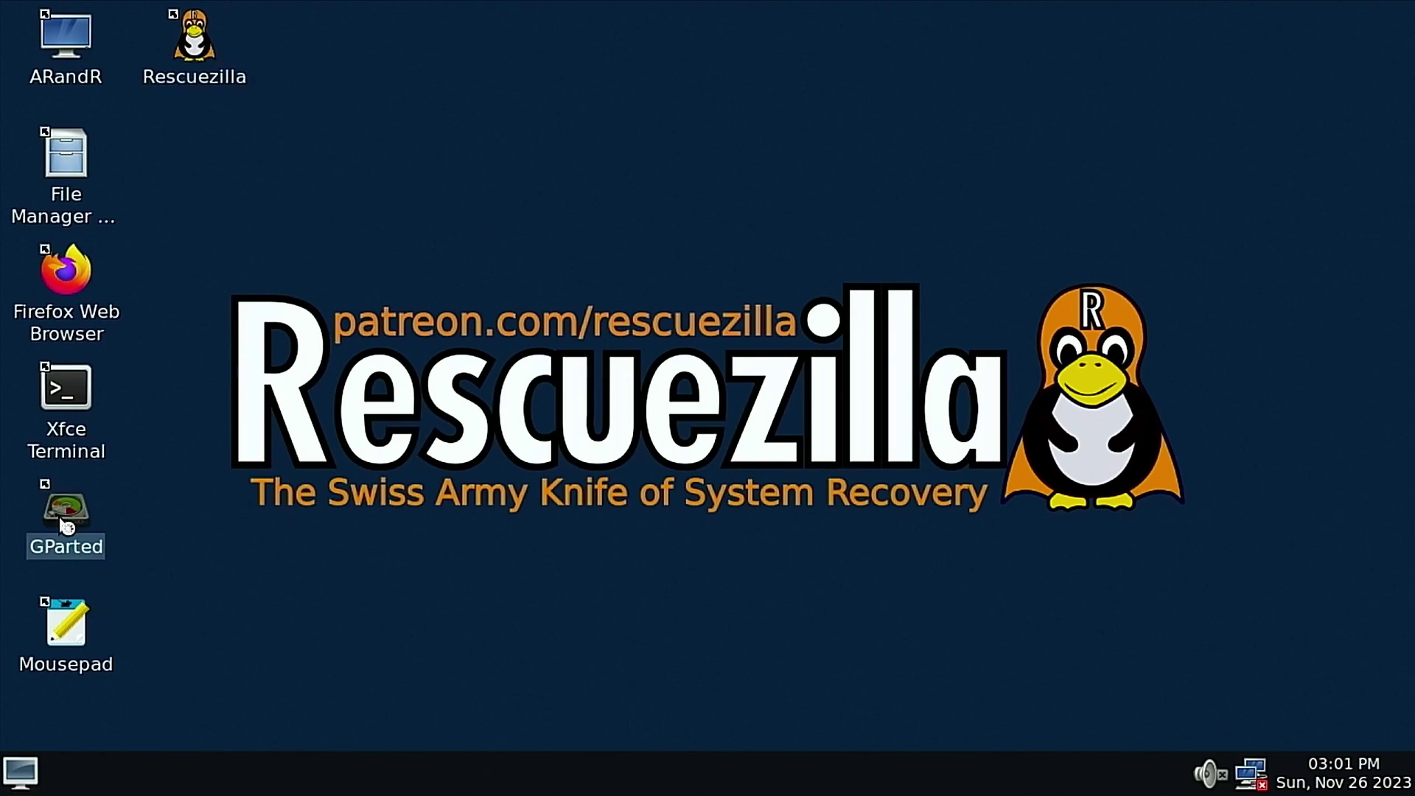
pyautogui.doubleClick(62, 524)
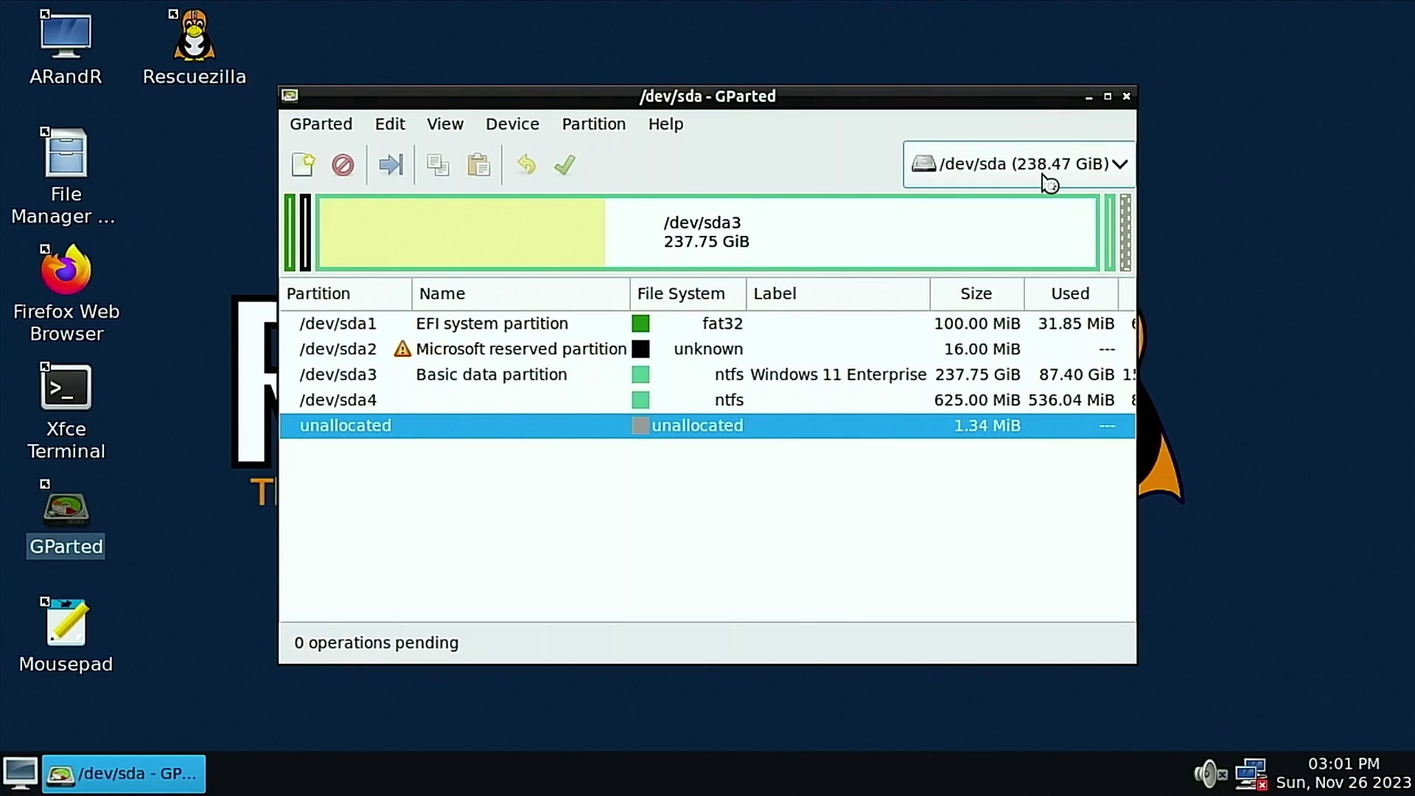
pyautogui.click(1049, 184)
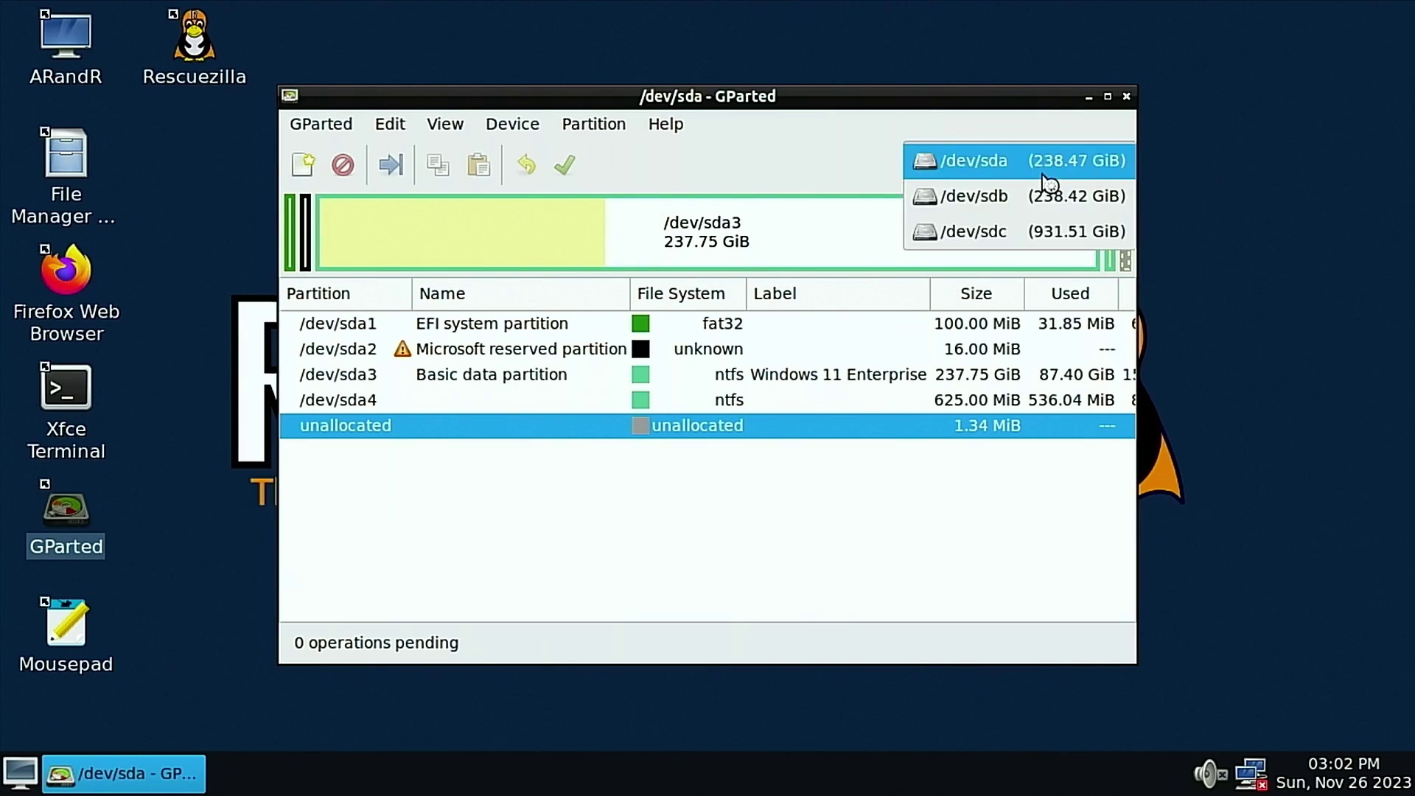
pyautogui.click(947, 231)
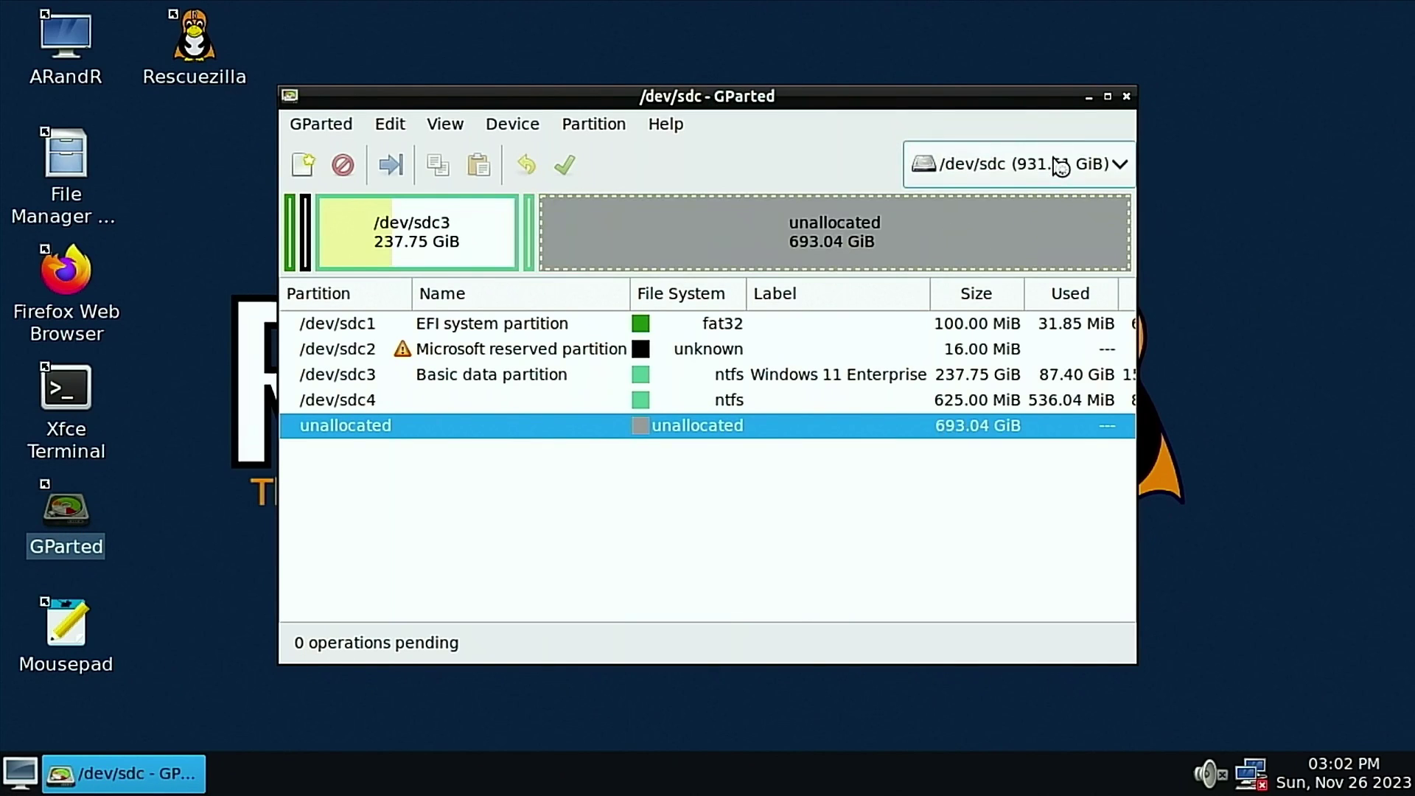
pyautogui.click(1108, 96)
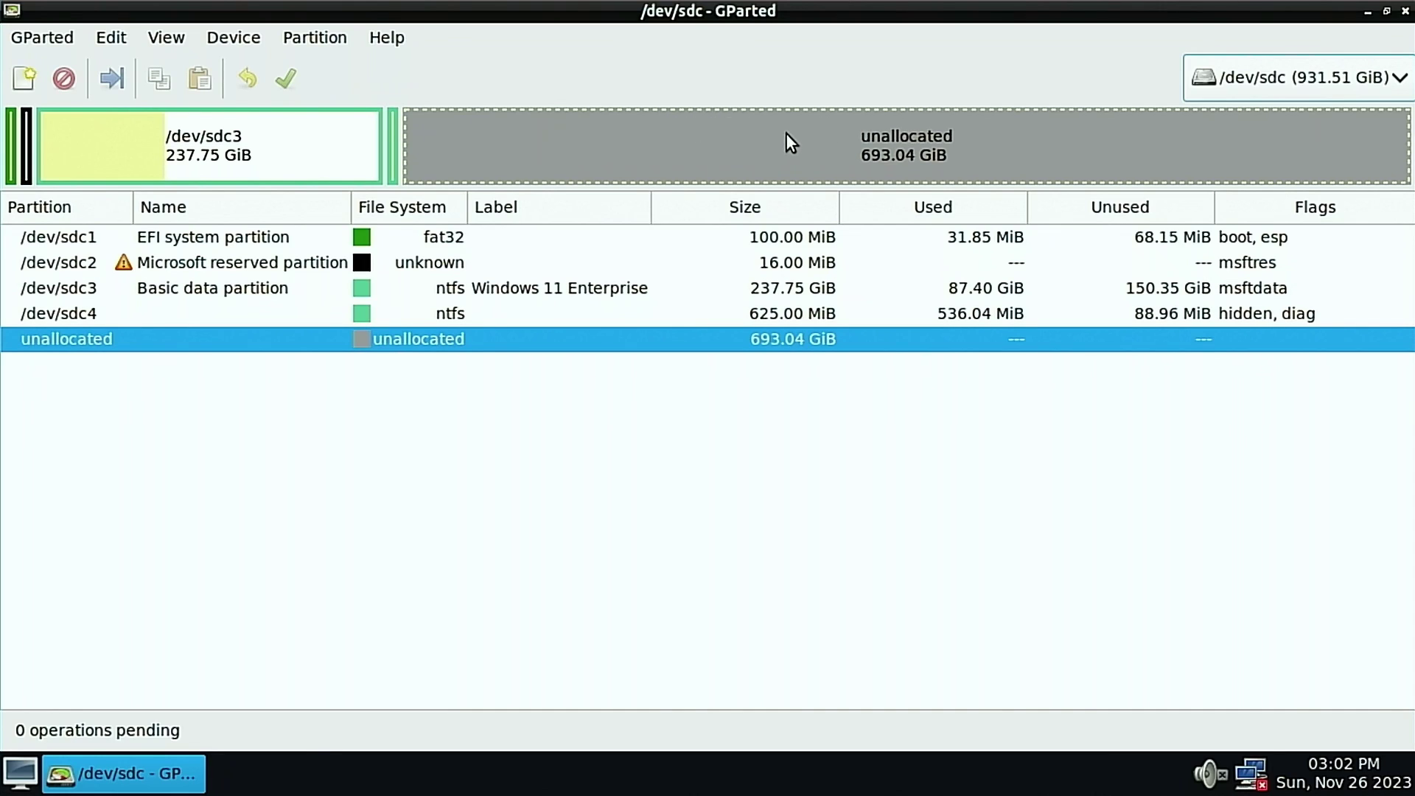
# - Inspect /dev/sdc3, the 693.04 GiB unallocated space, and /dev/sdc1
pyautogui.click(246, 166)
pyautogui.click(691, 144)
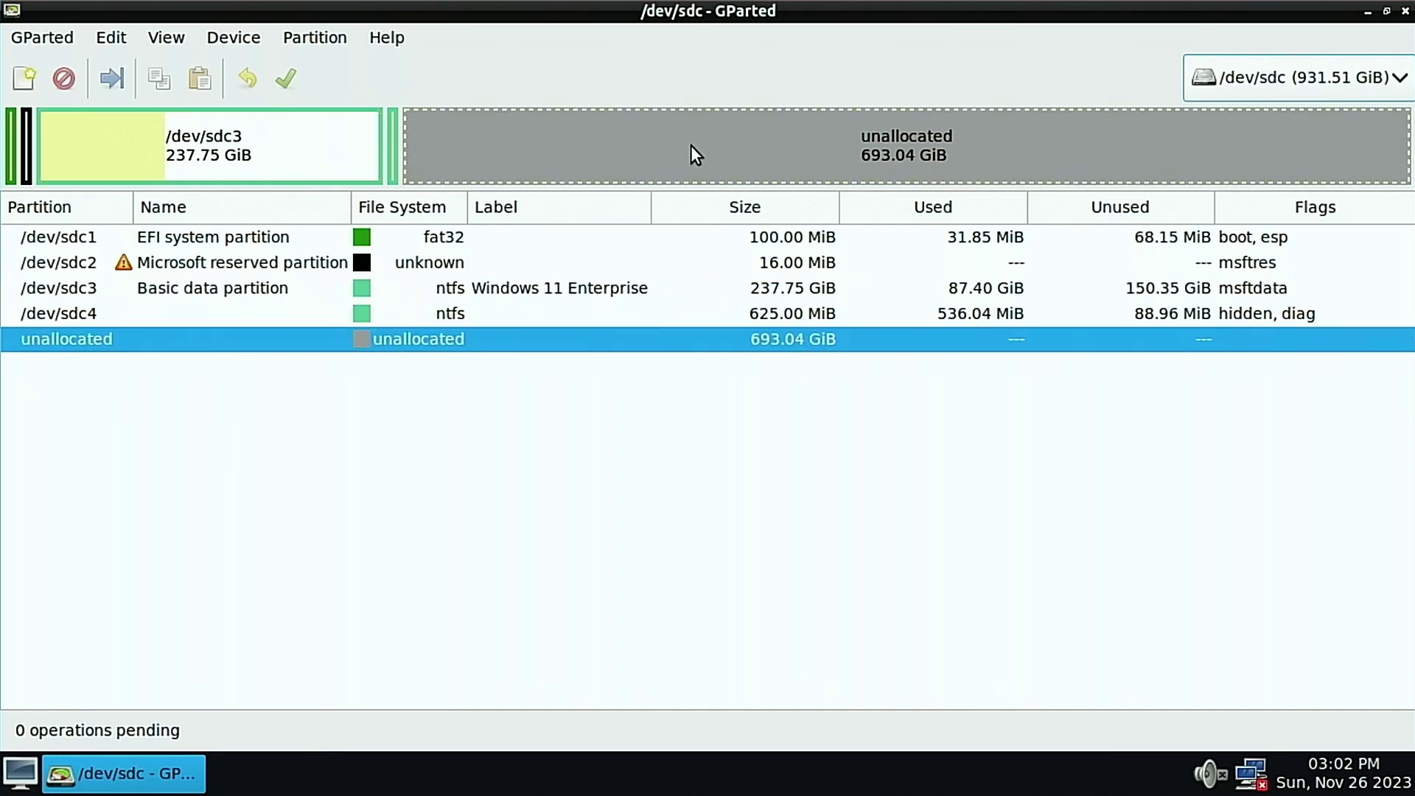
pyautogui.click(165, 246)
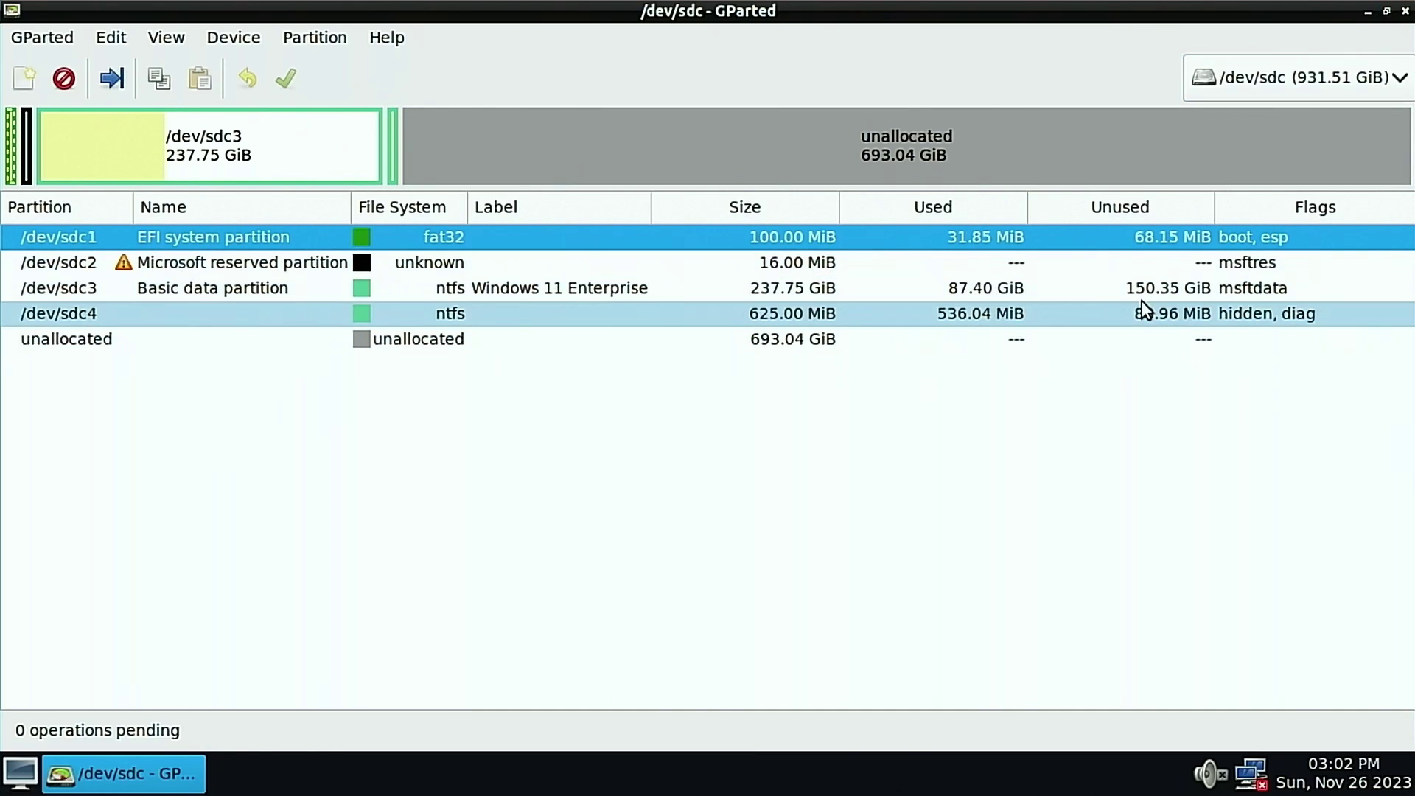
# - Delete the EFI, reserved, Windows and fourth partitions on /dev/sdc
pyautogui.click(221, 170)
pyautogui.click(245, 263)
pyautogui.click(277, 244)
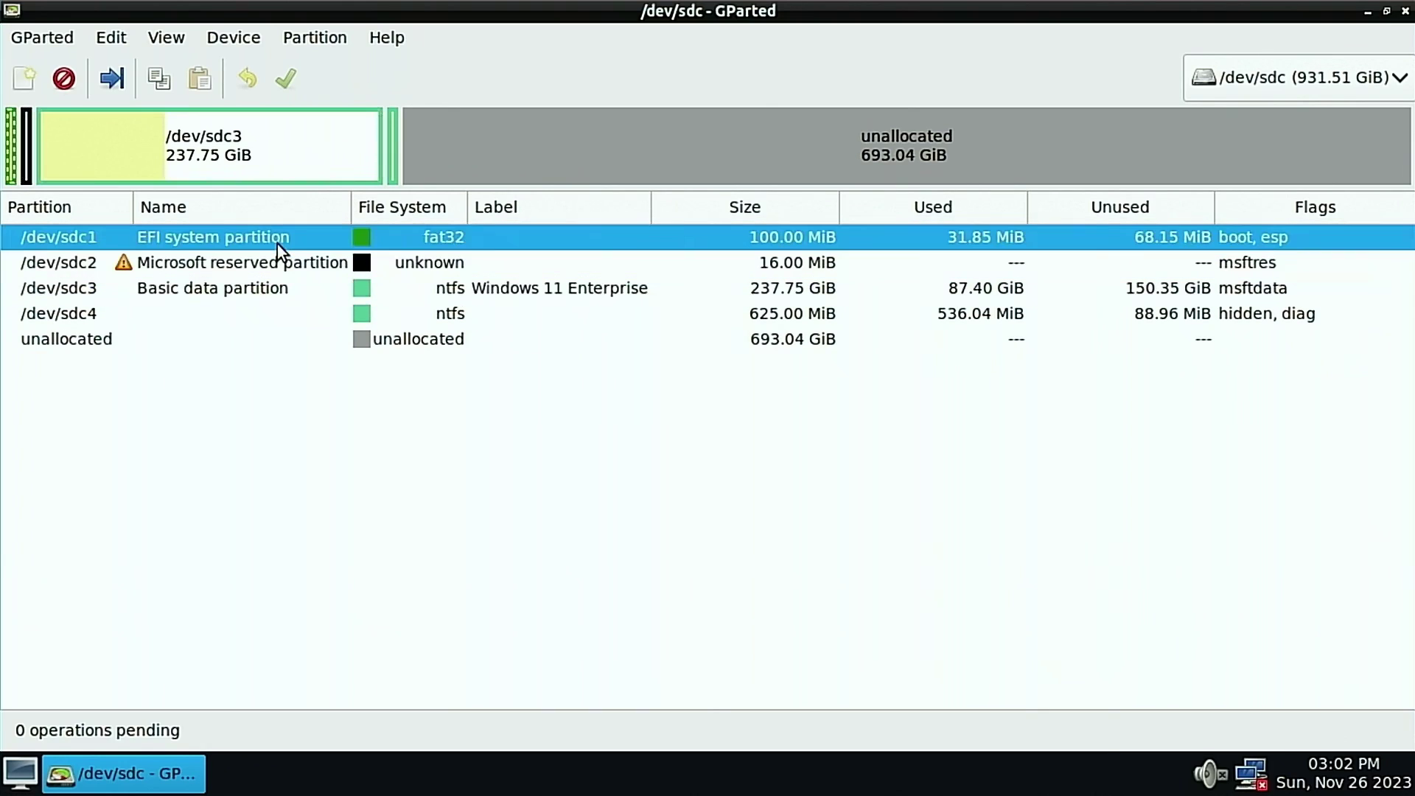
pyautogui.click(65, 78)
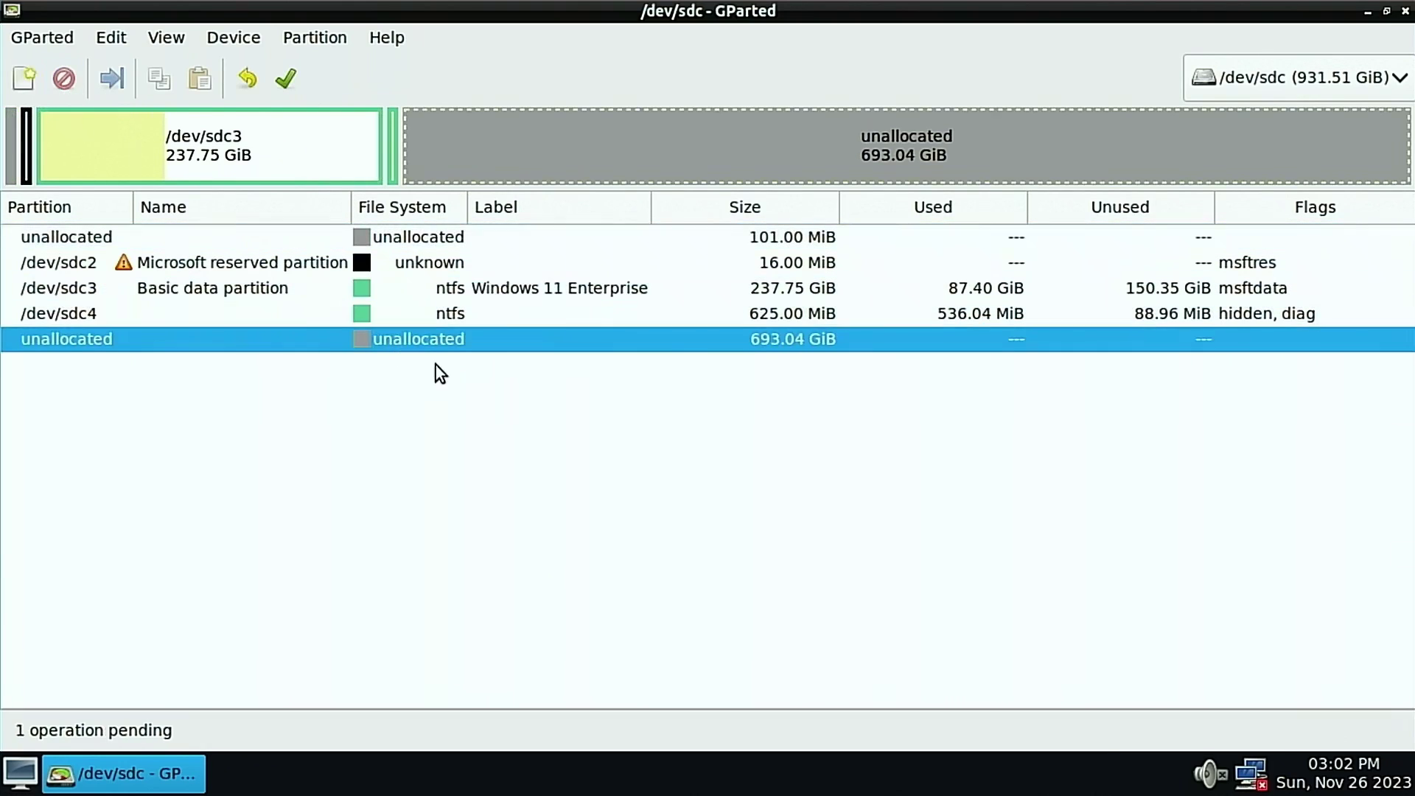
pyautogui.click(278, 267)
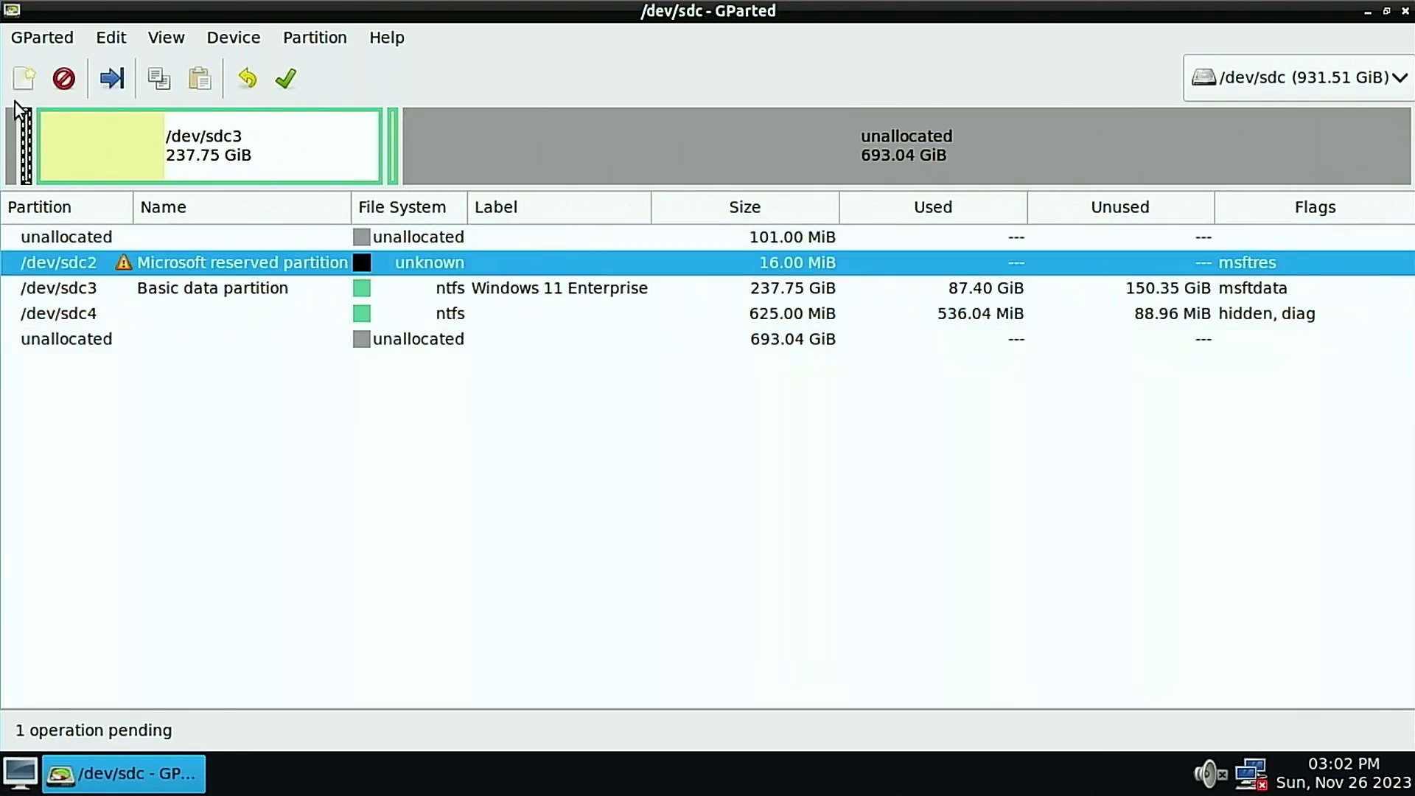
pyautogui.click(59, 84)
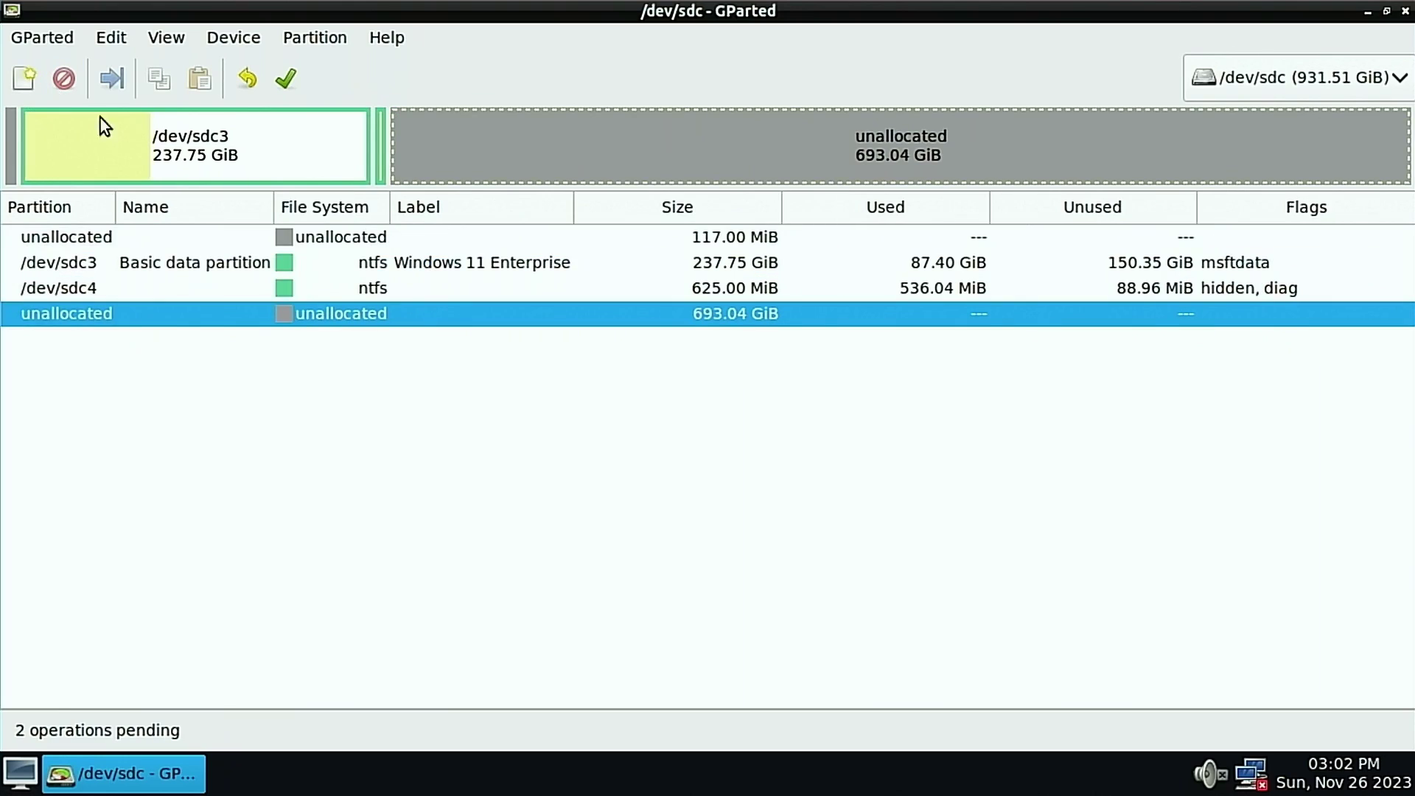
pyautogui.click(195, 265)
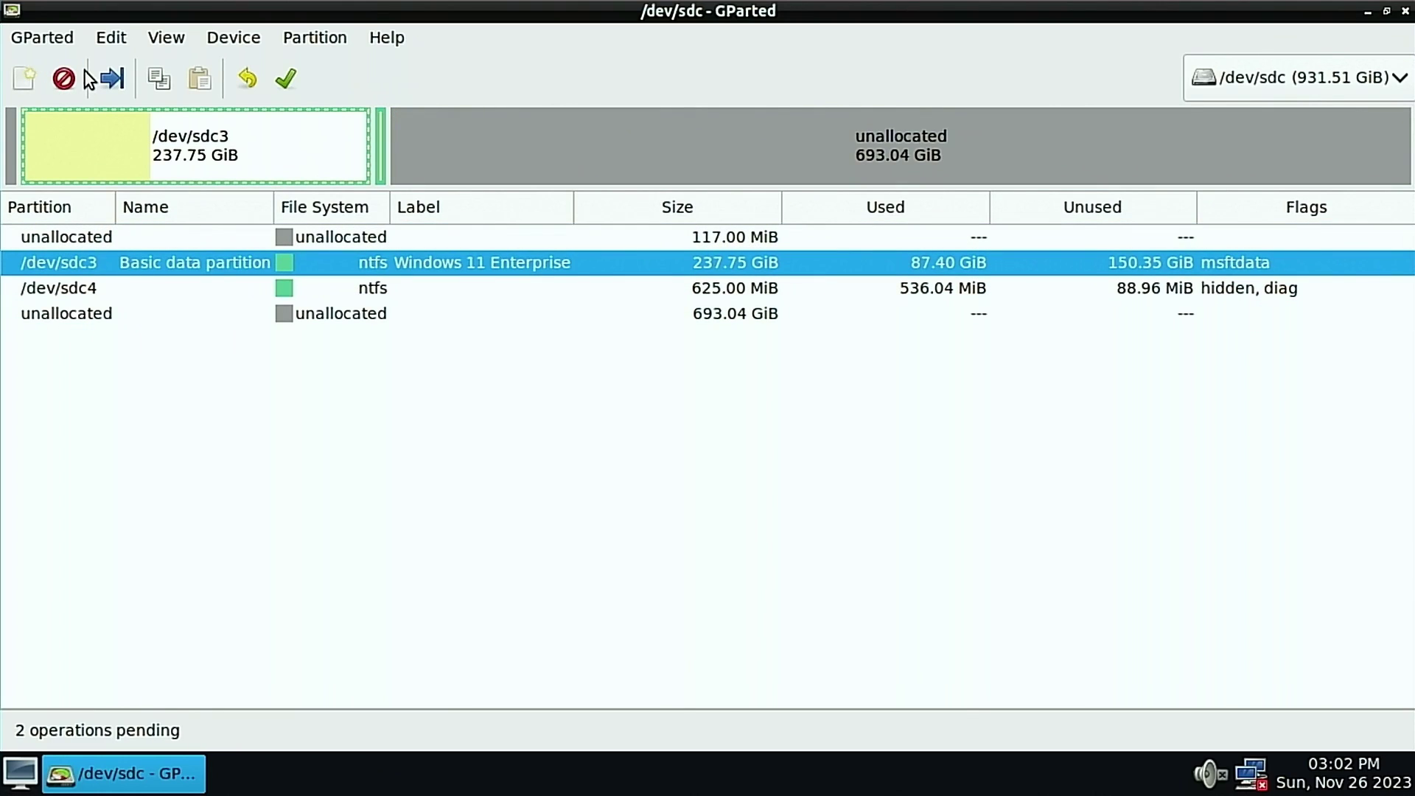
pyautogui.click(64, 77)
pyautogui.click(233, 264)
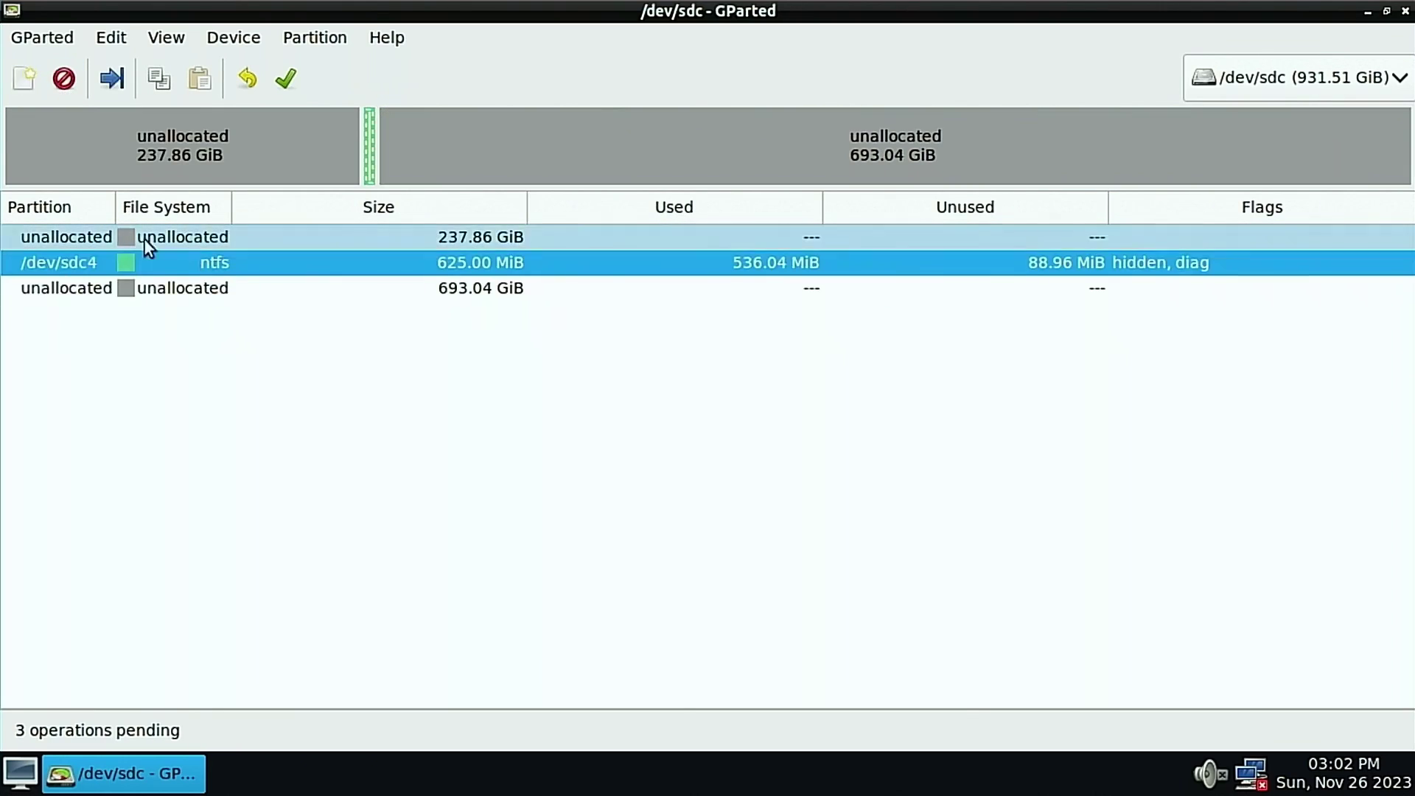
pyautogui.click(64, 80)
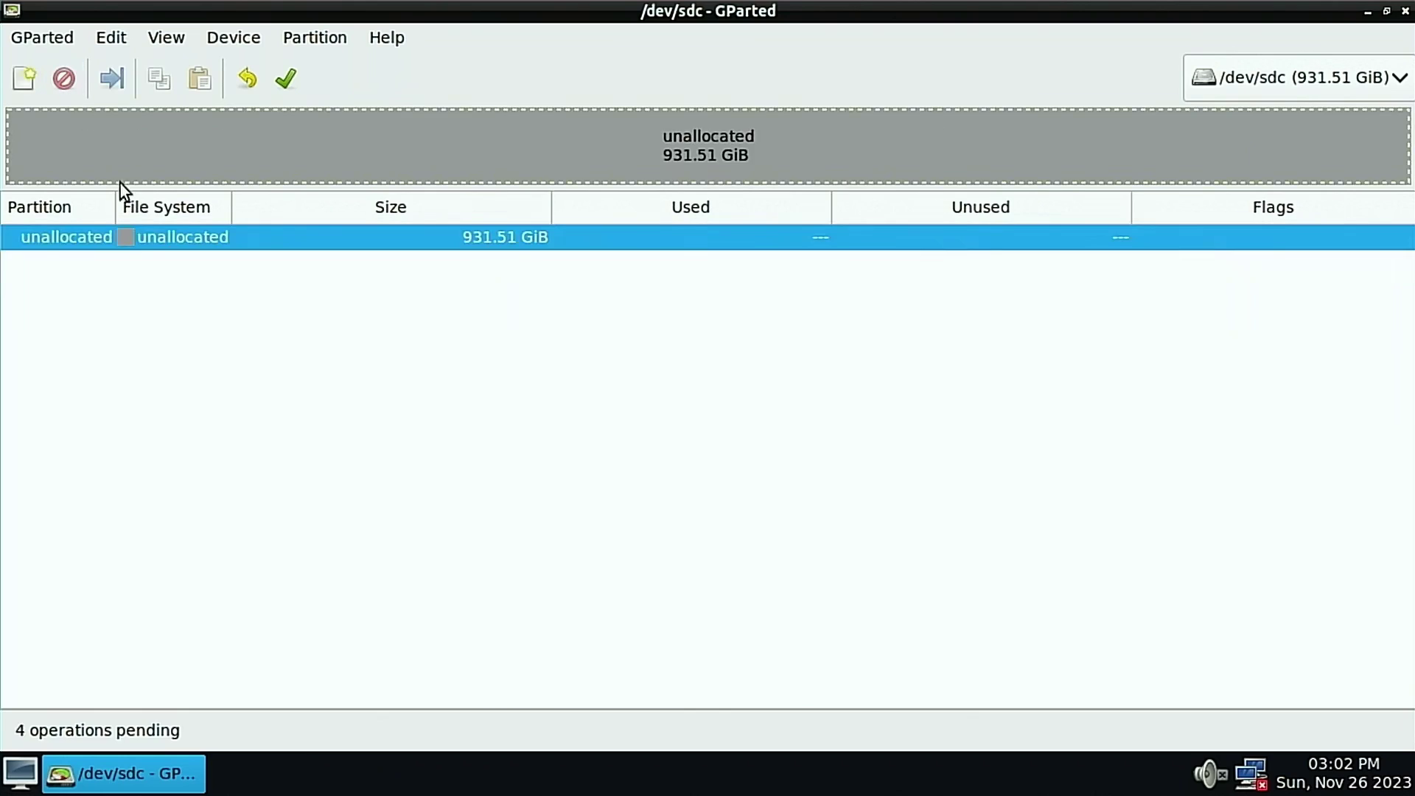
# - Apply the pending deletions and dismiss the finished operations report
pyautogui.click(281, 89)
pyautogui.click(896, 477)
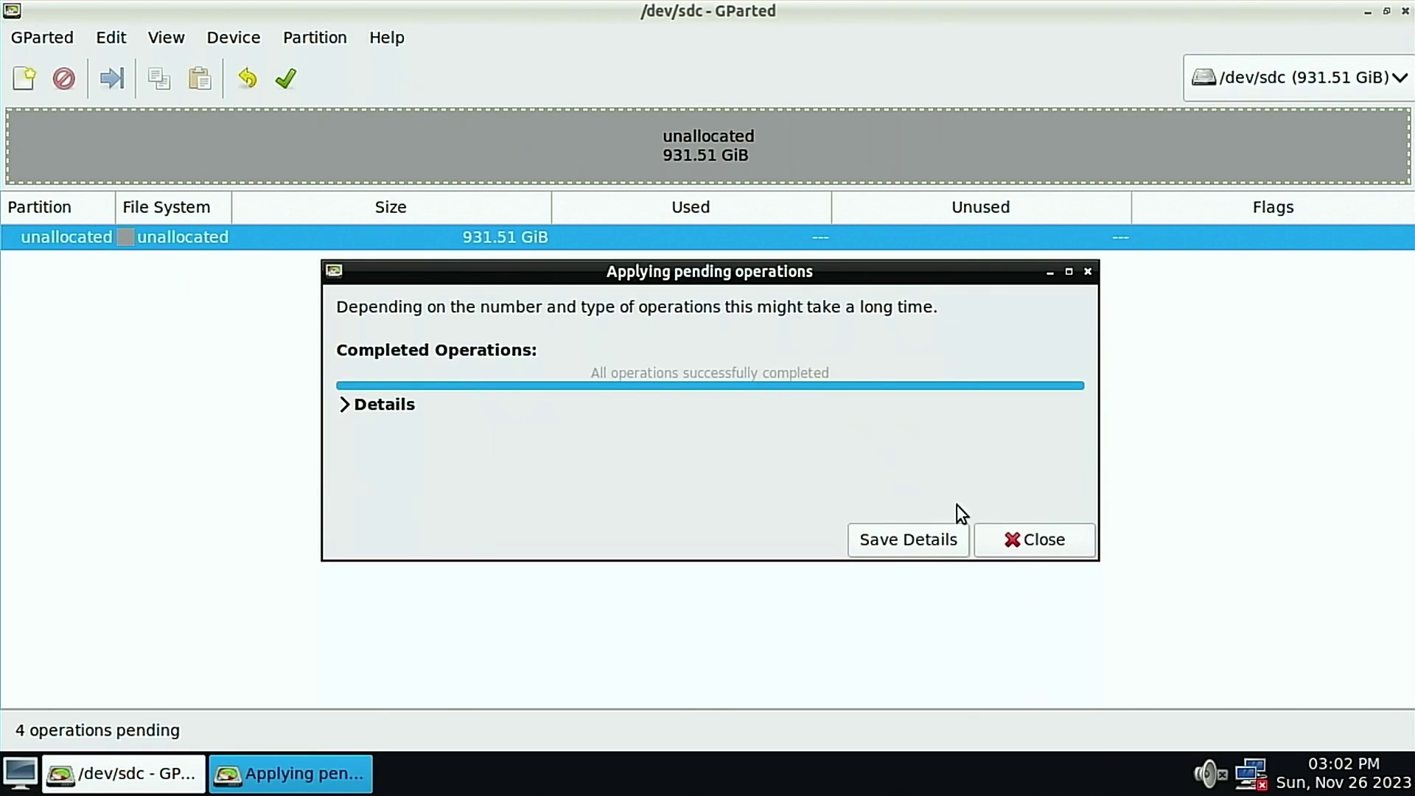
pyautogui.click(1041, 544)
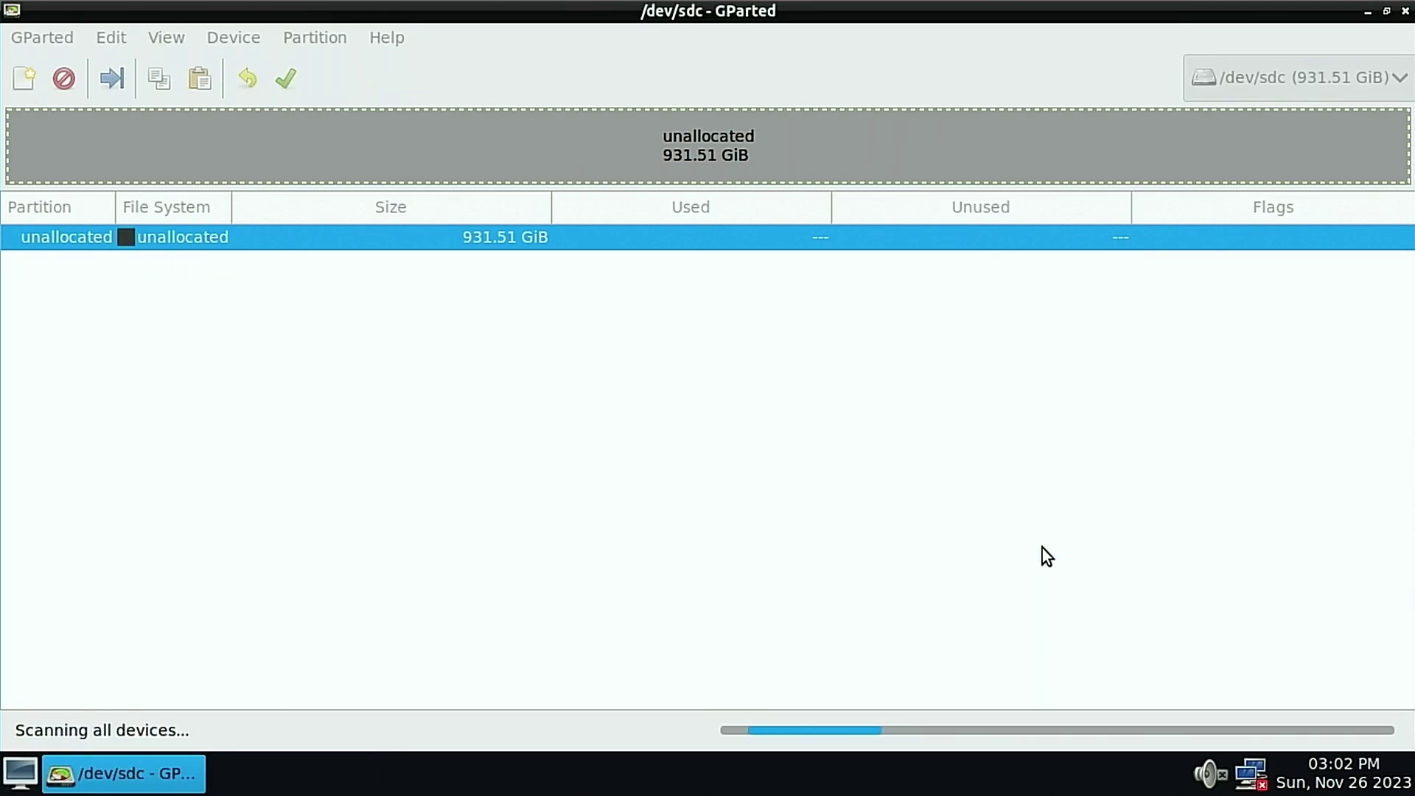
# - Create a new ntfs partition spanning the whole 931.51 GiB of unallocated space
pyautogui.rightClick(203, 157)
pyautogui.click(237, 171)
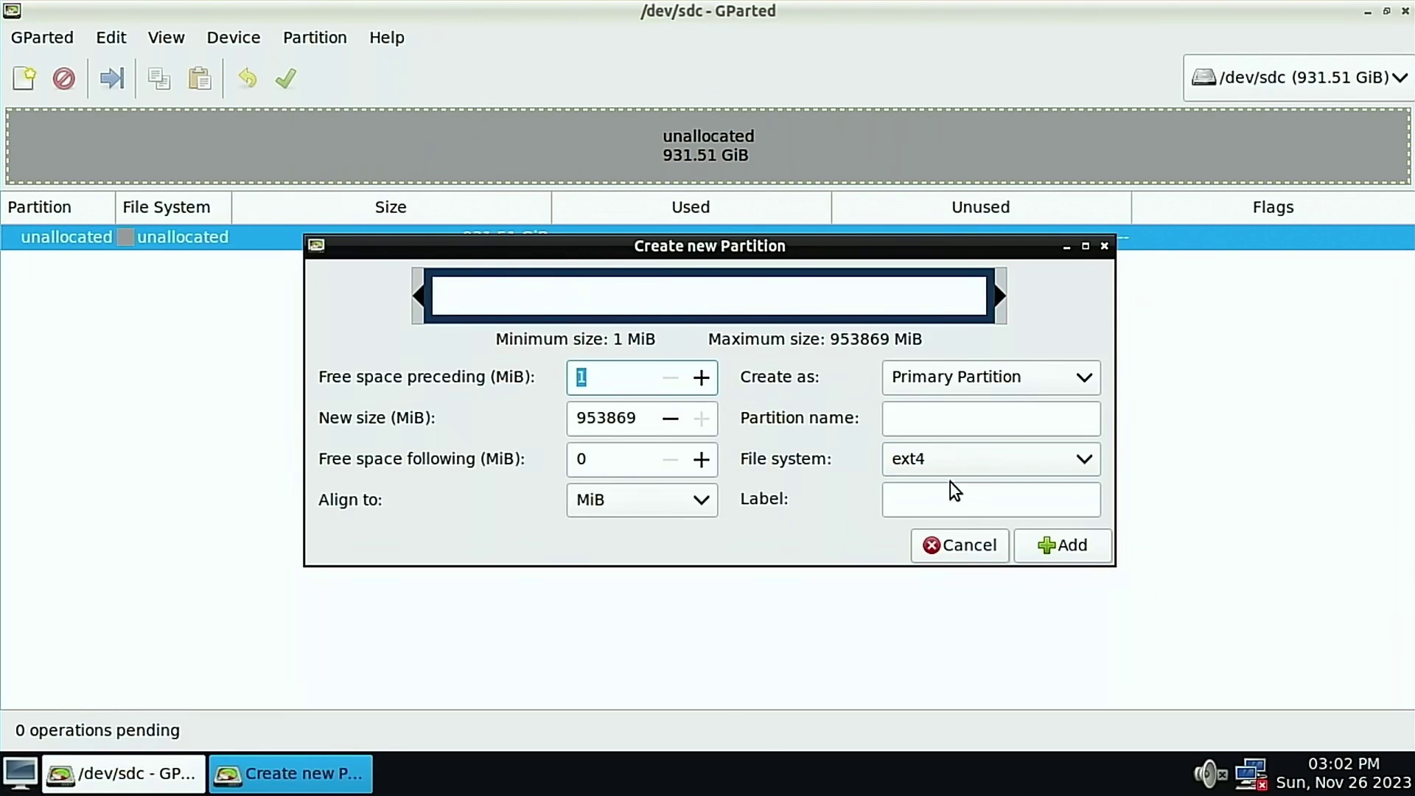
pyautogui.click(992, 484)
pyautogui.click(989, 465)
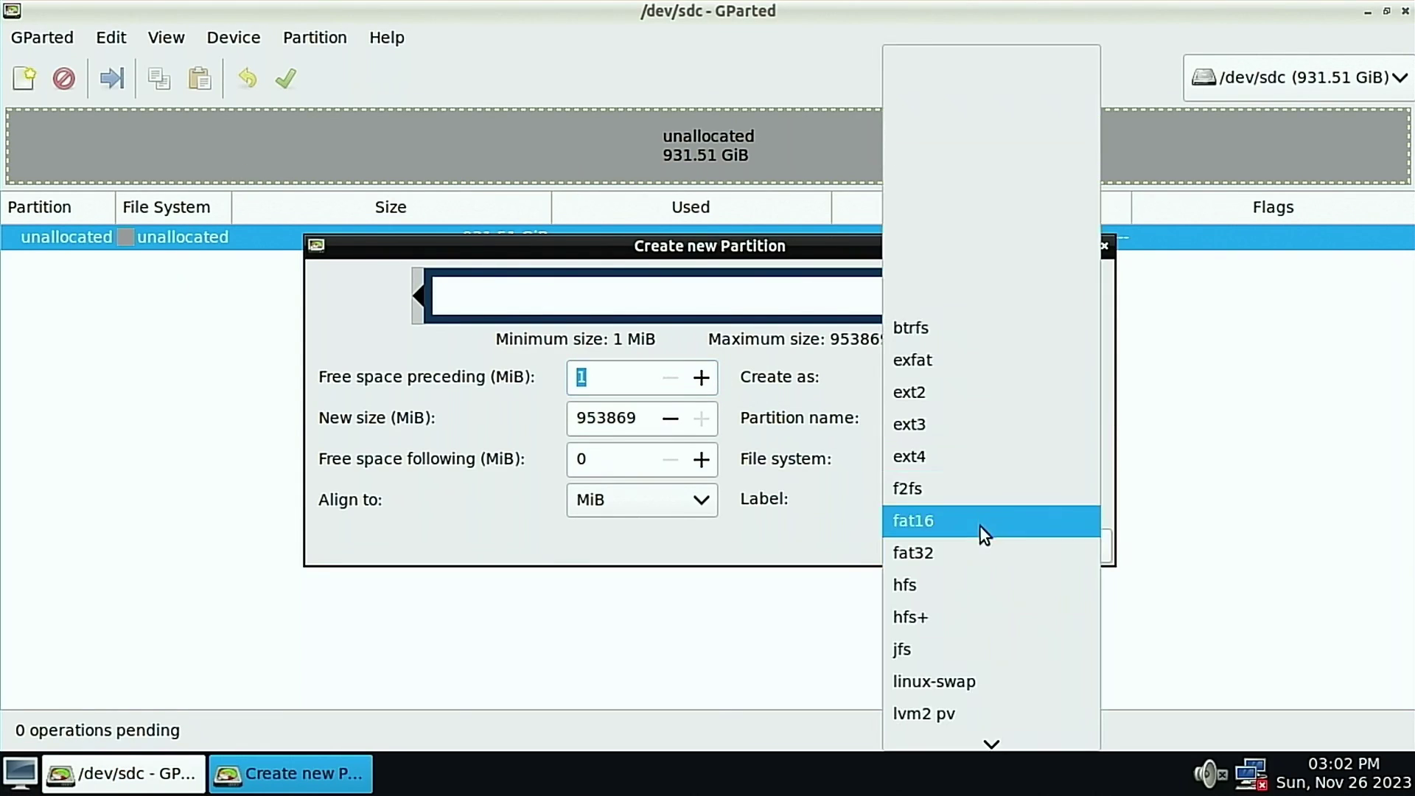
pyautogui.scroll(-3, 980, 561)
pyautogui.click(964, 659)
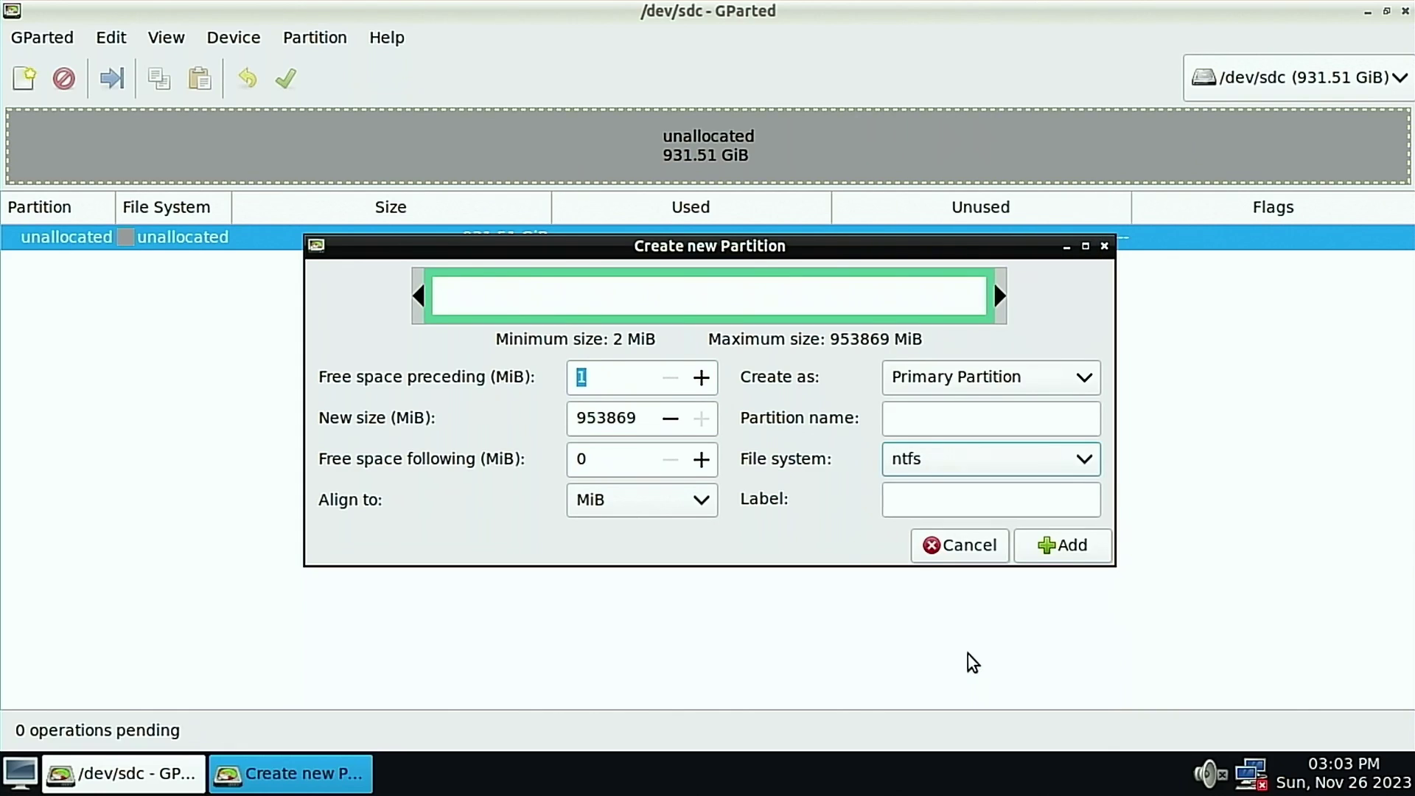
pyautogui.click(1088, 551)
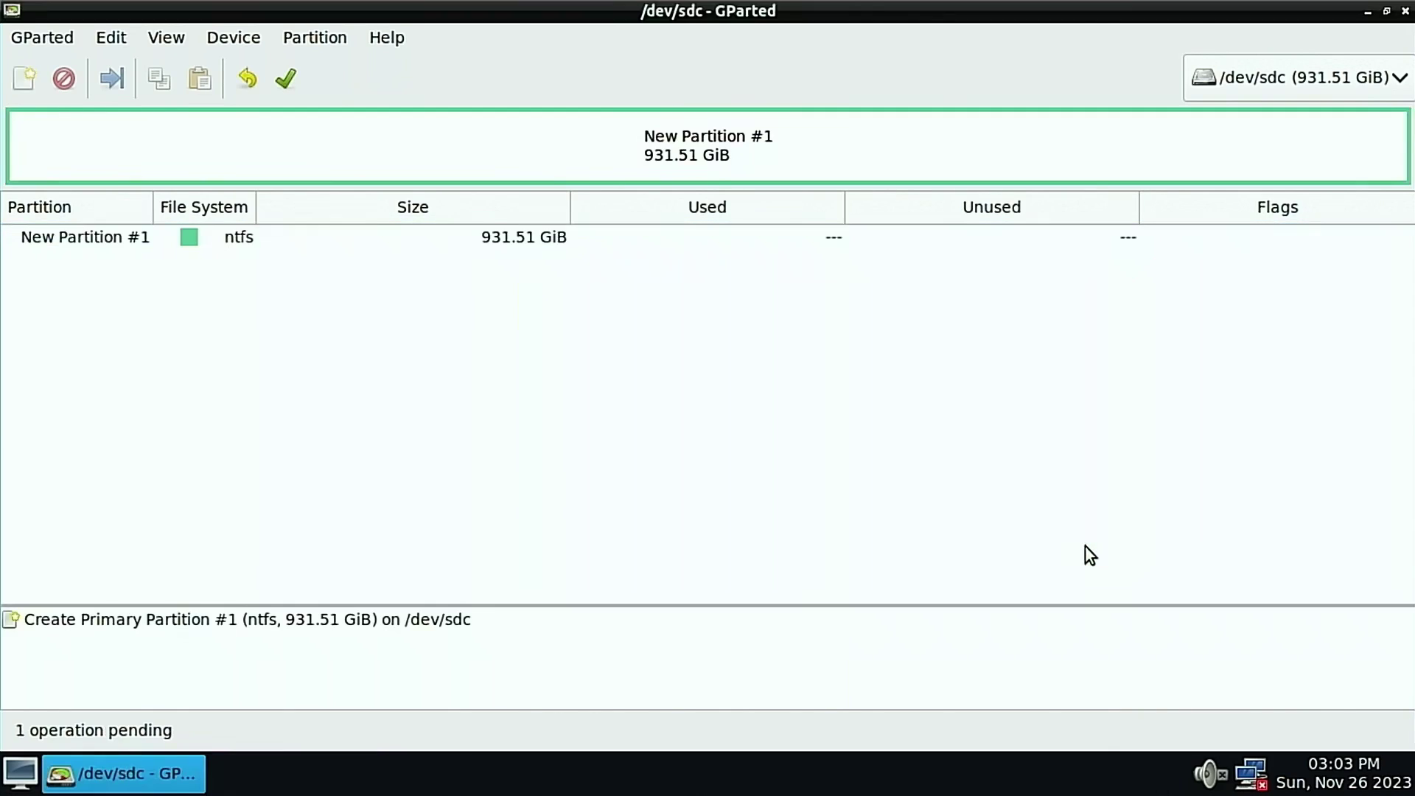
# - Apply the operation to write /dev/sdc1 to disk, then close GParted
pyautogui.click(299, 90)
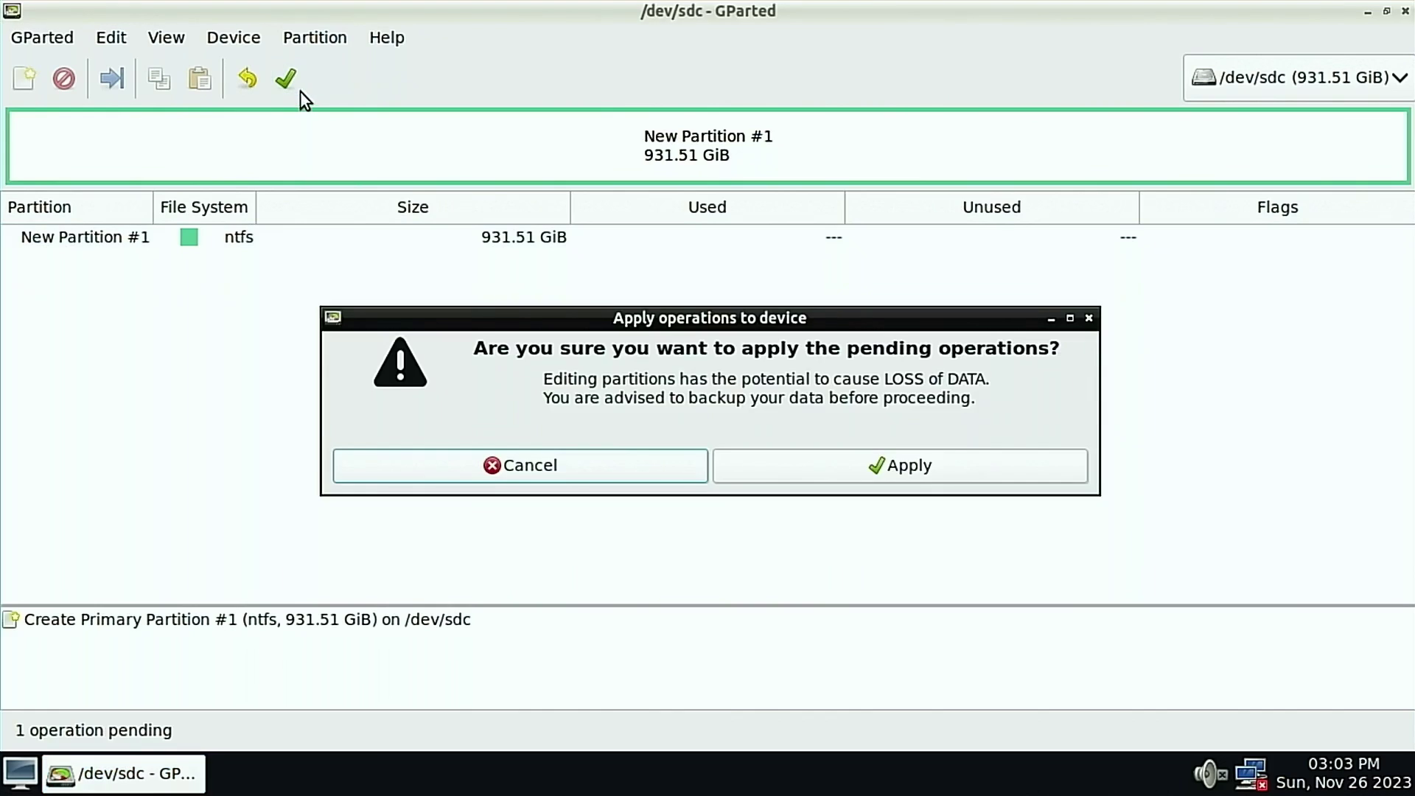
pyautogui.click(958, 471)
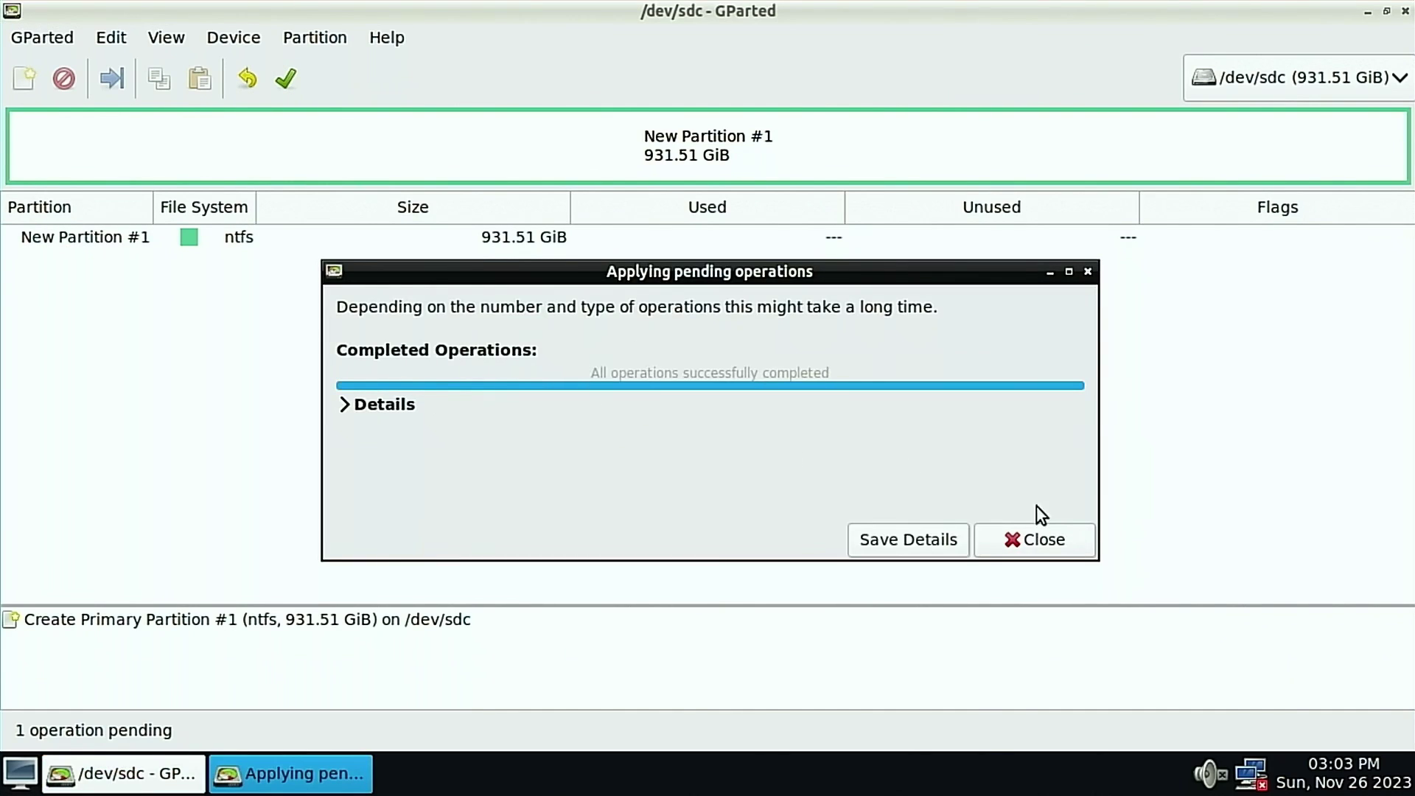
pyautogui.click(1055, 540)
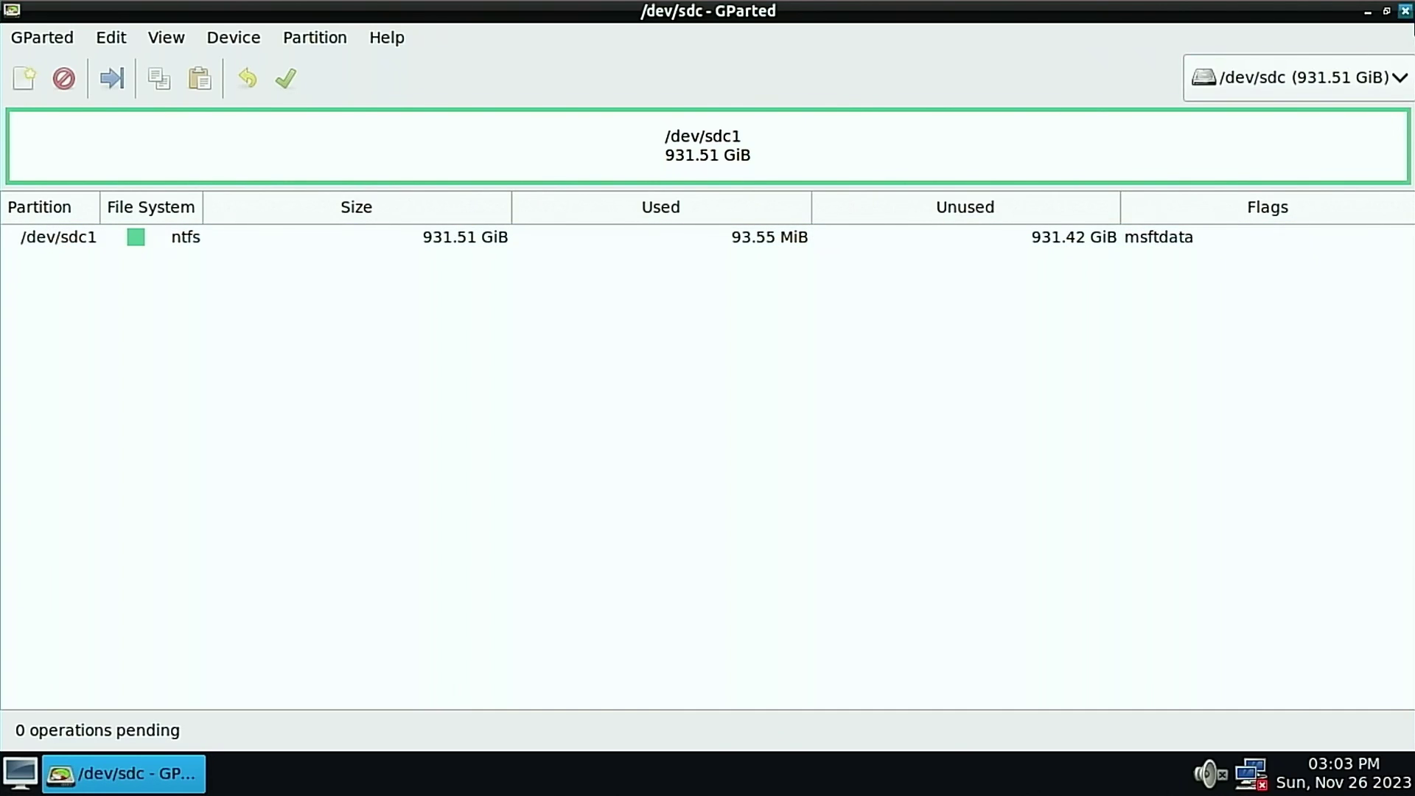
pyautogui.click(1405, 11)
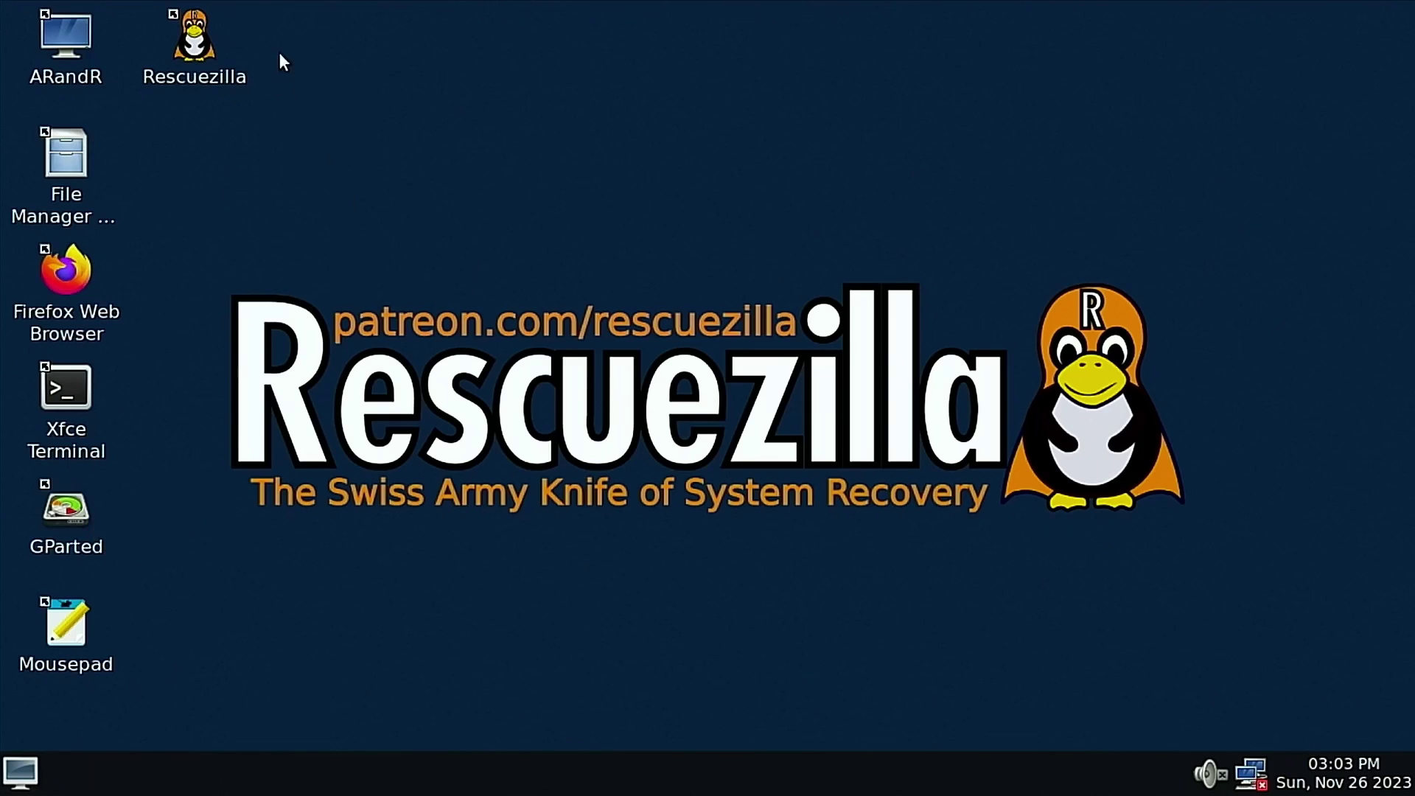
# - Launch Rescuezilla from the desktop and choose Backup on the Welcome page
pyautogui.doubleClick(193, 41)
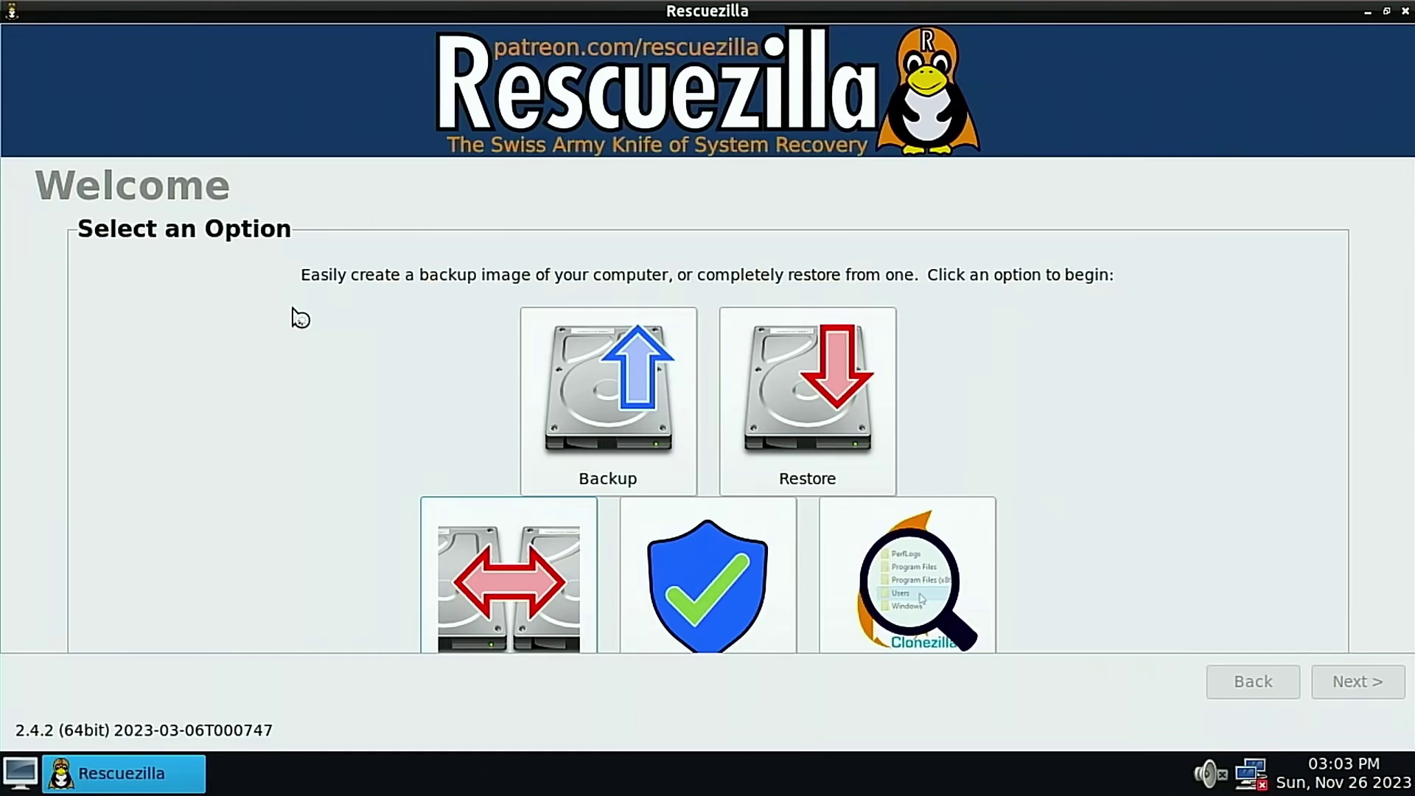
pyautogui.click(581, 429)
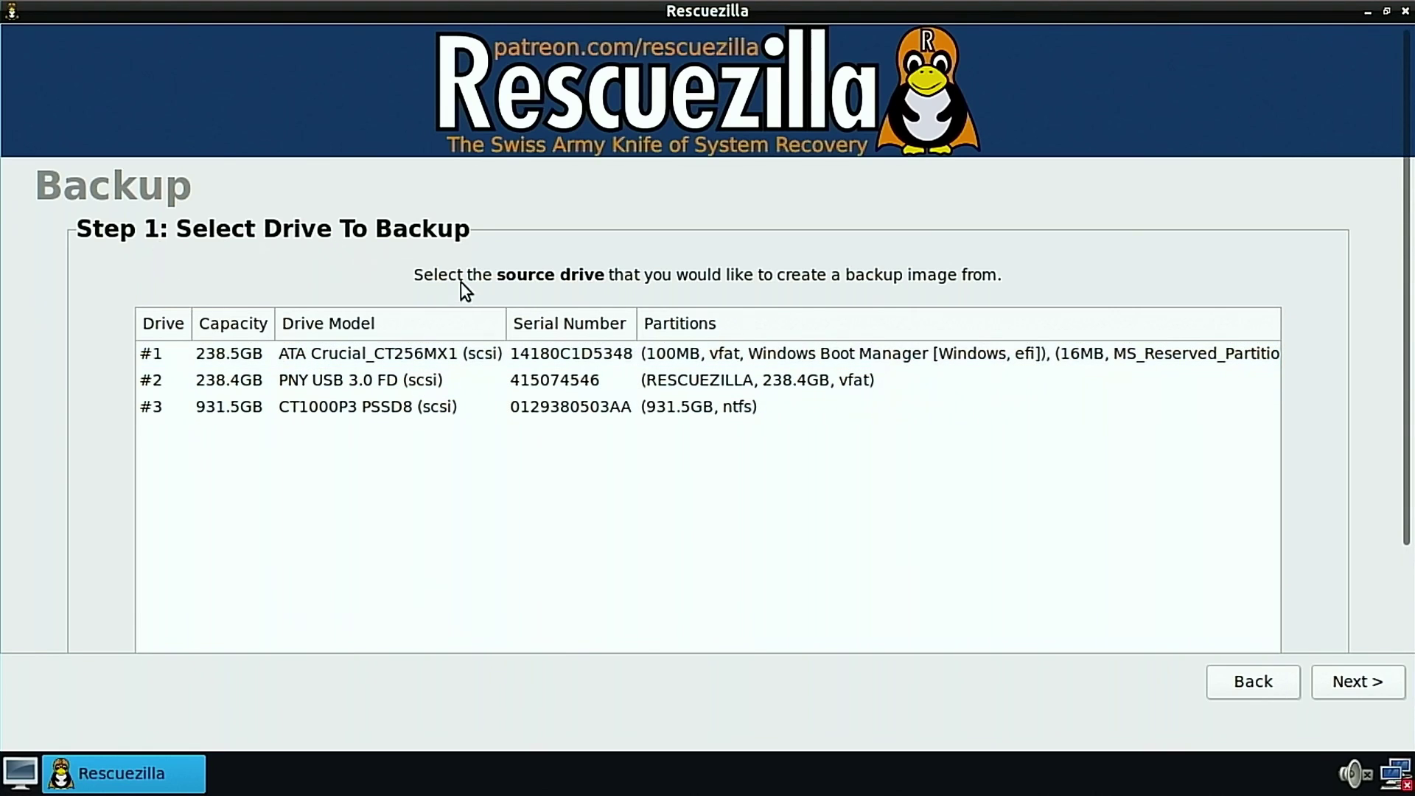
# - Back up drive #1 with all four partitions to the 931.5GB NTFS partition
pyautogui.click(246, 363)
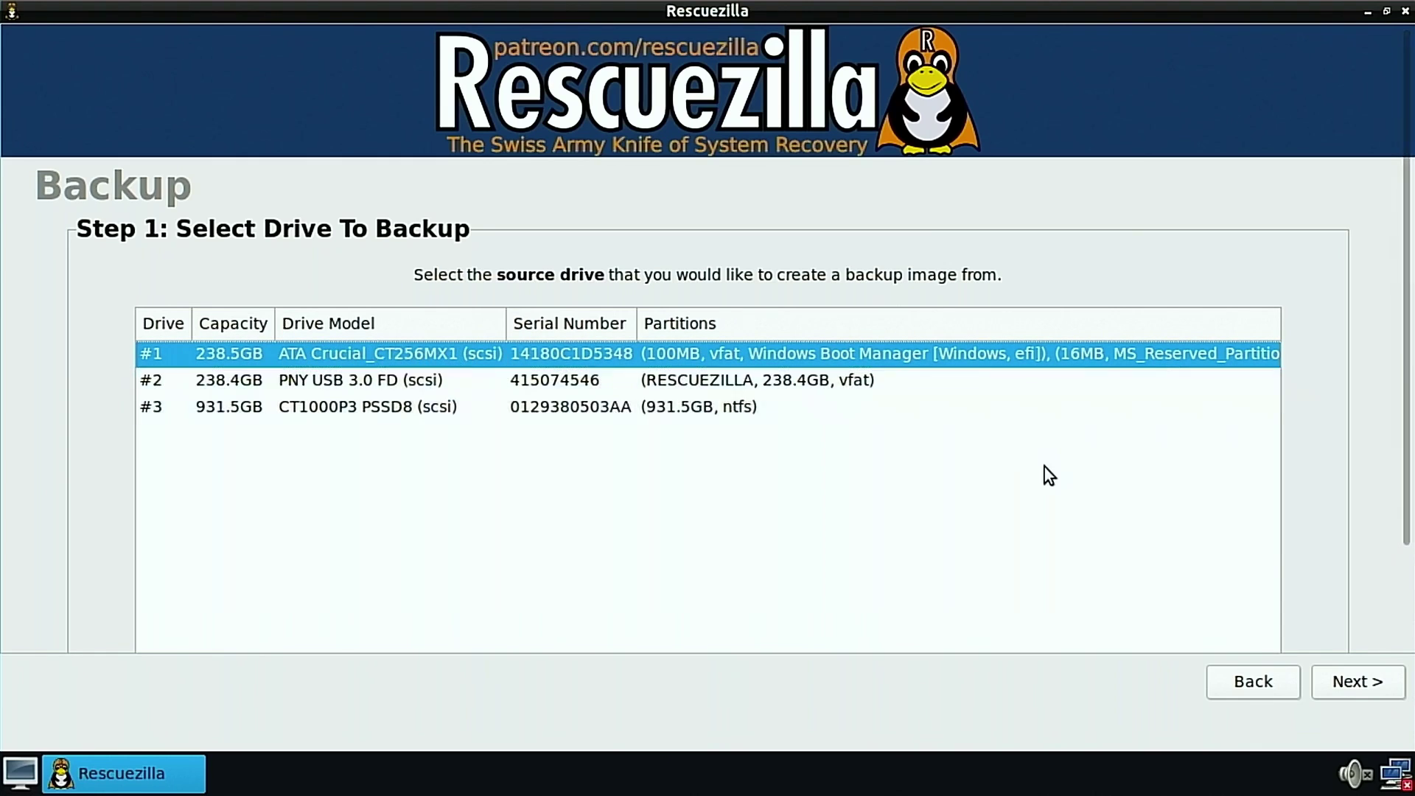
pyautogui.click(1365, 687)
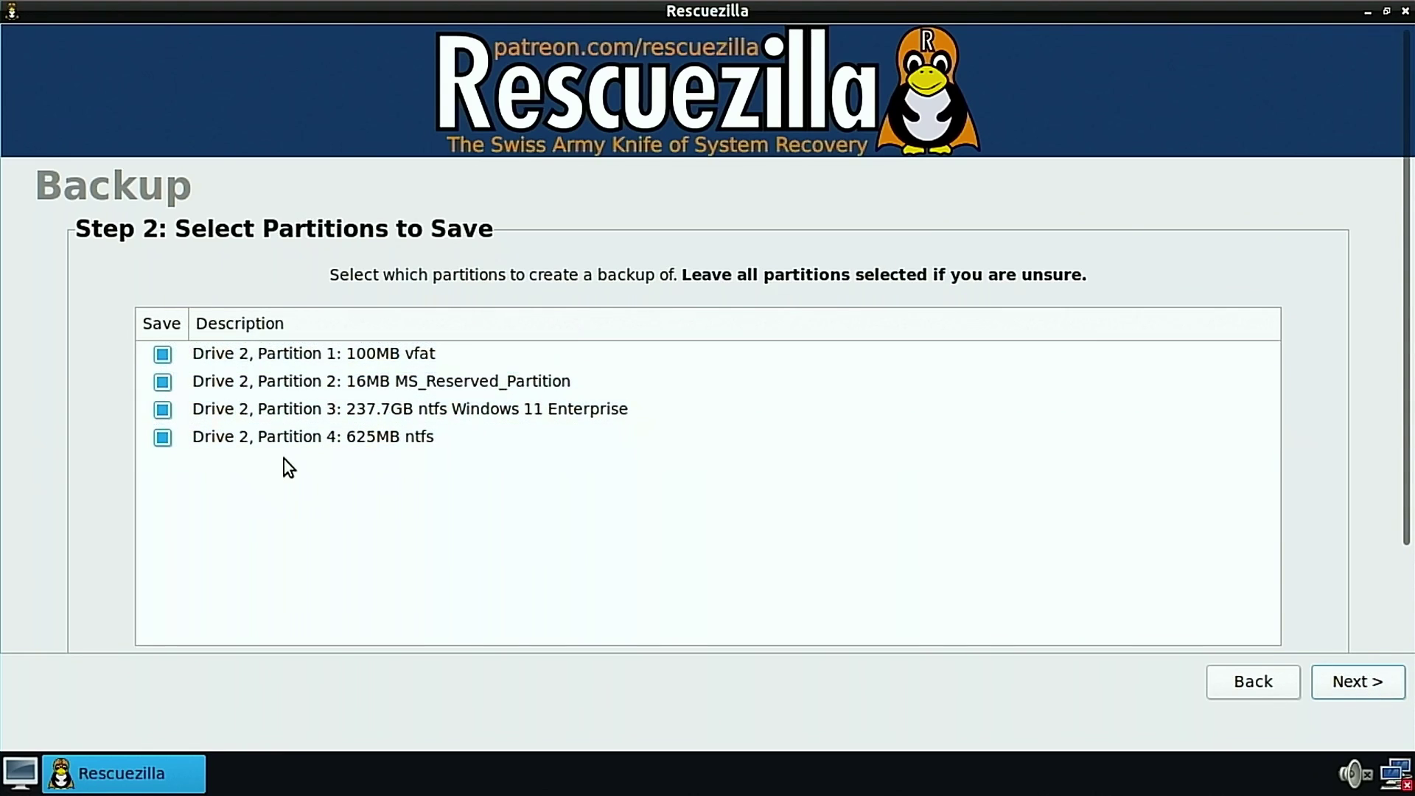
pyautogui.click(1354, 677)
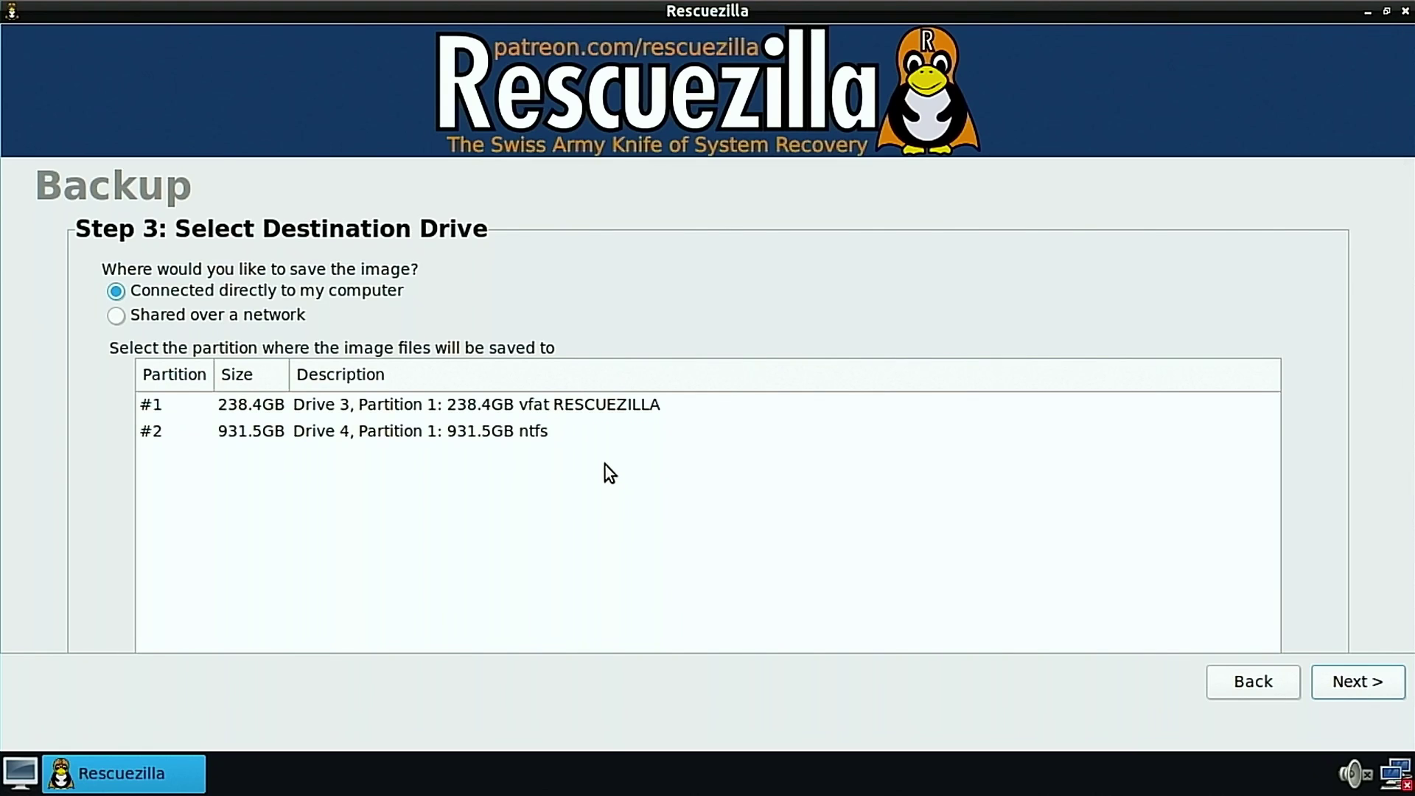
pyautogui.click(420, 435)
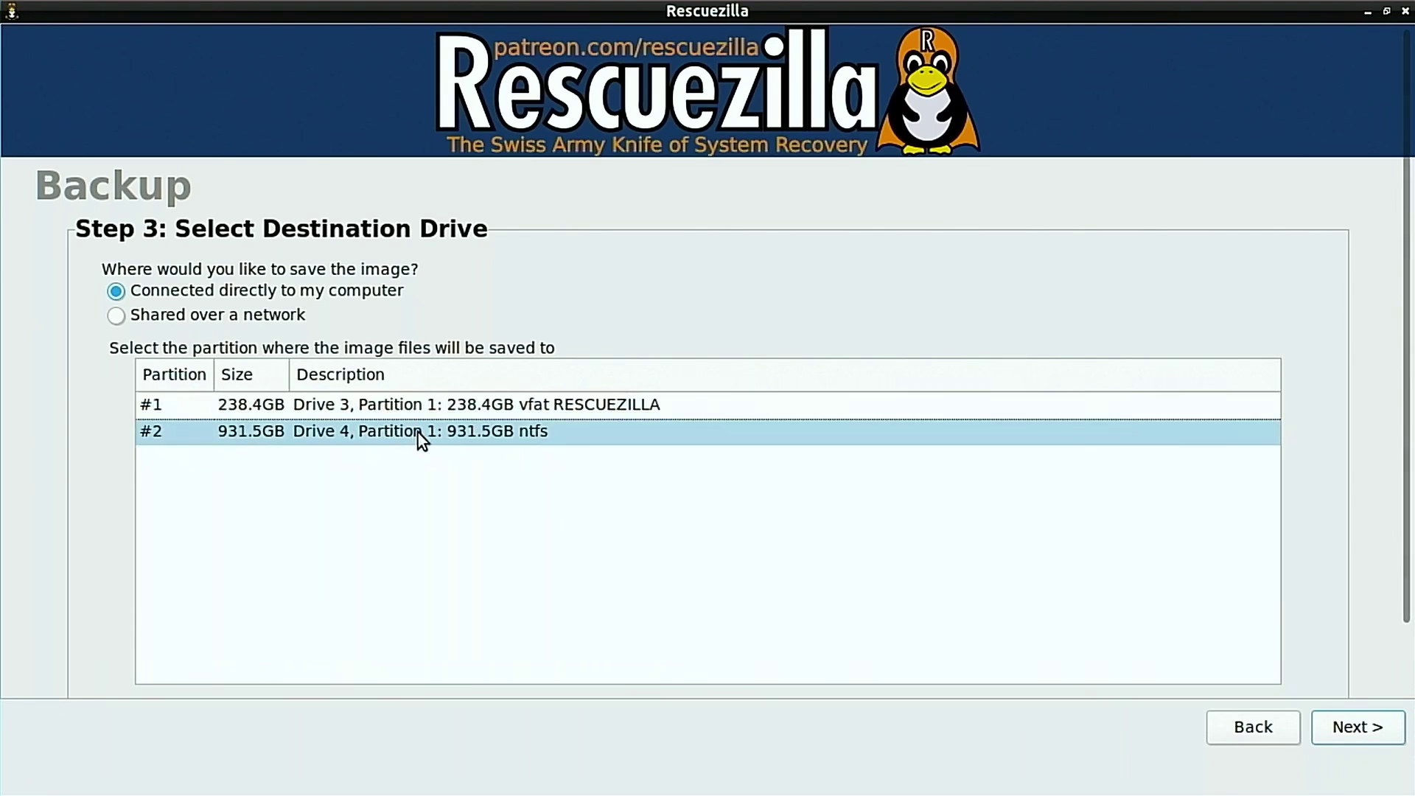
pyautogui.click(420, 435)
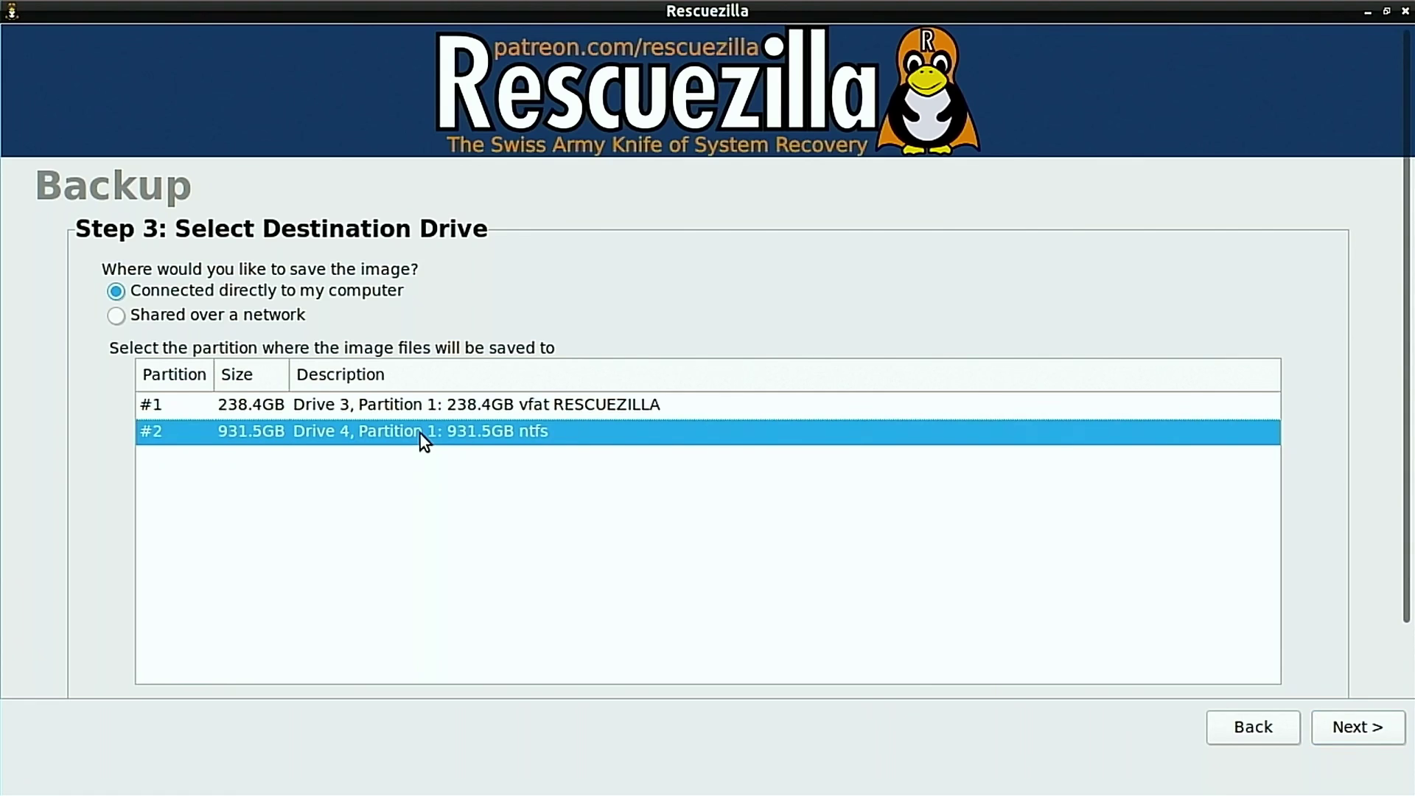
# - Accept /mnt/backup as the destination folder and keep the default backup name
pyautogui.click(1355, 736)
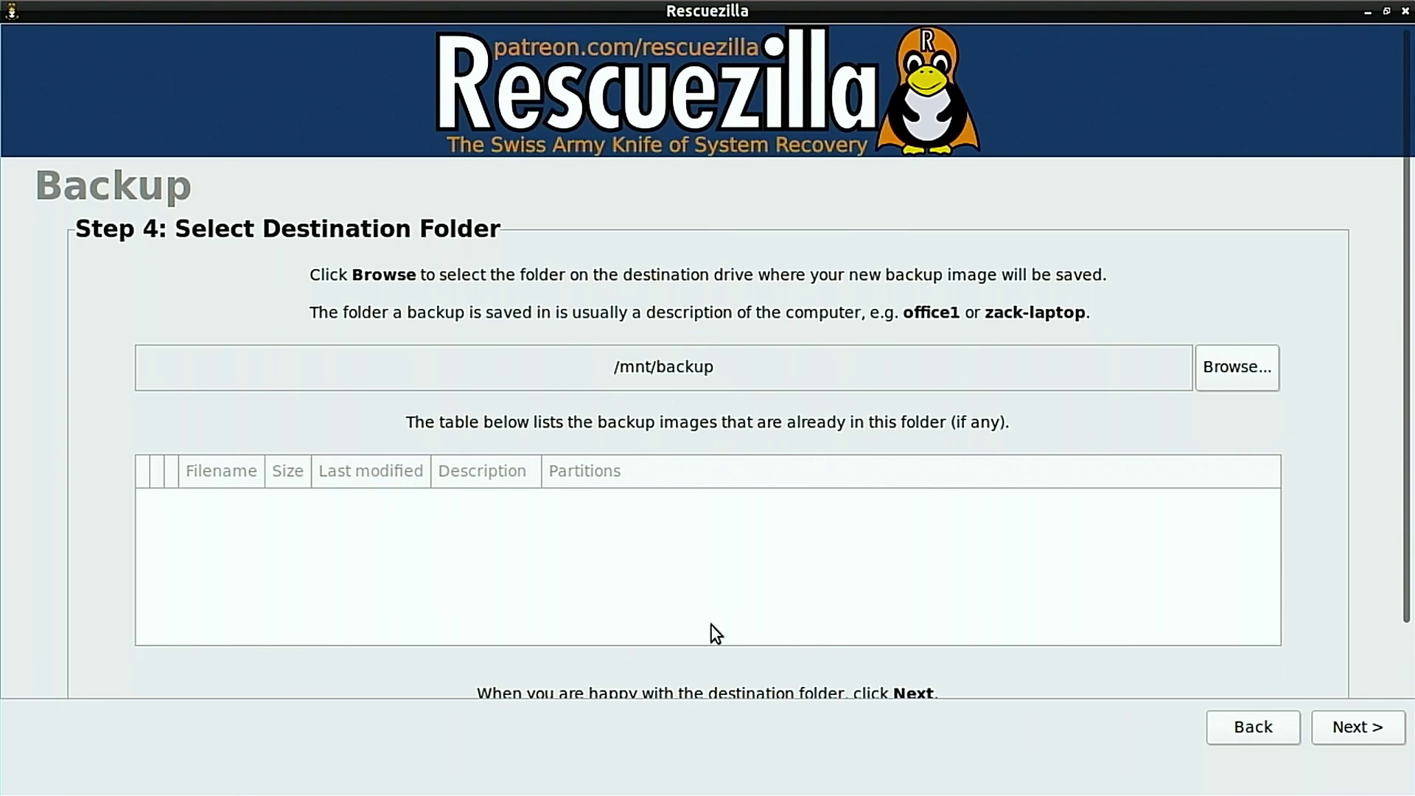
pyautogui.click(1332, 730)
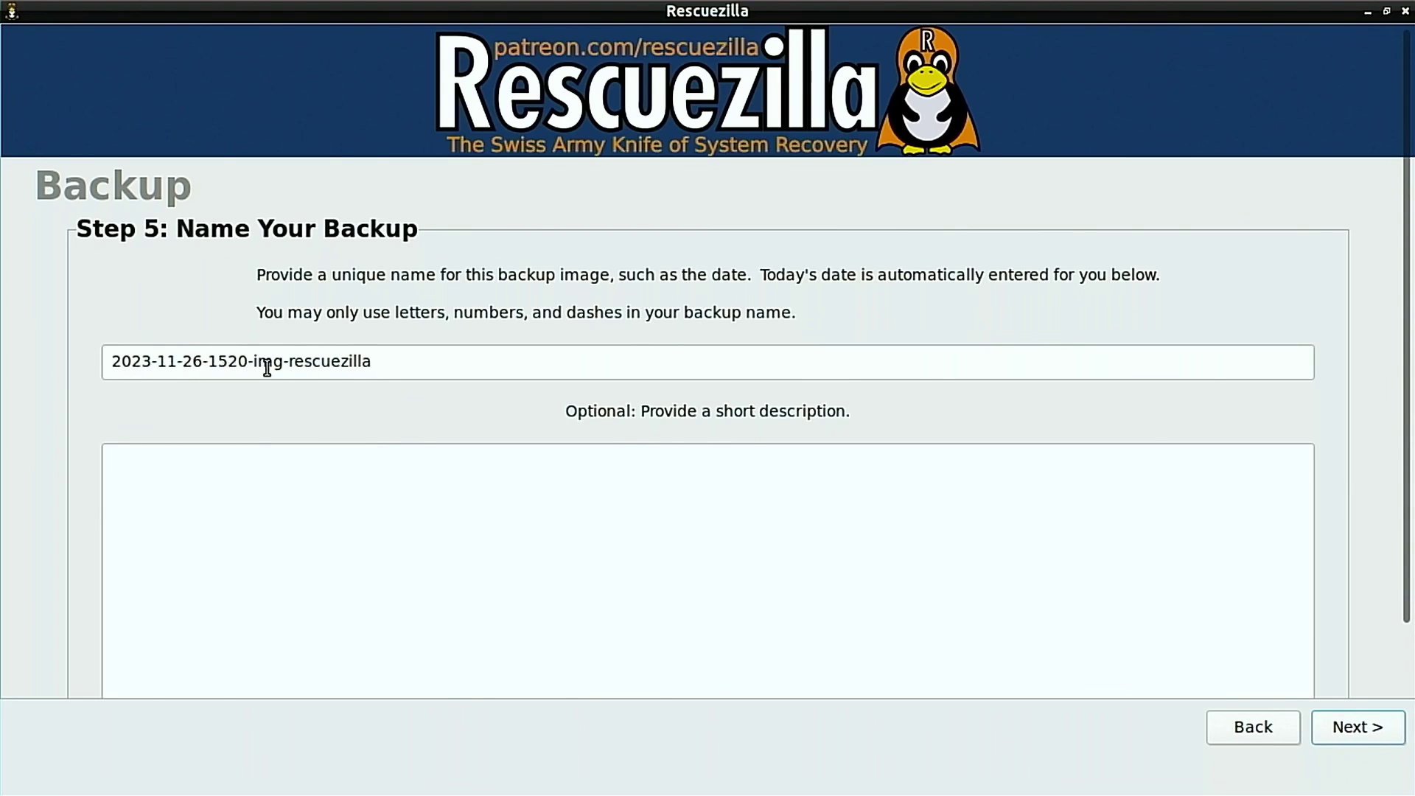
pyautogui.click(837, 521)
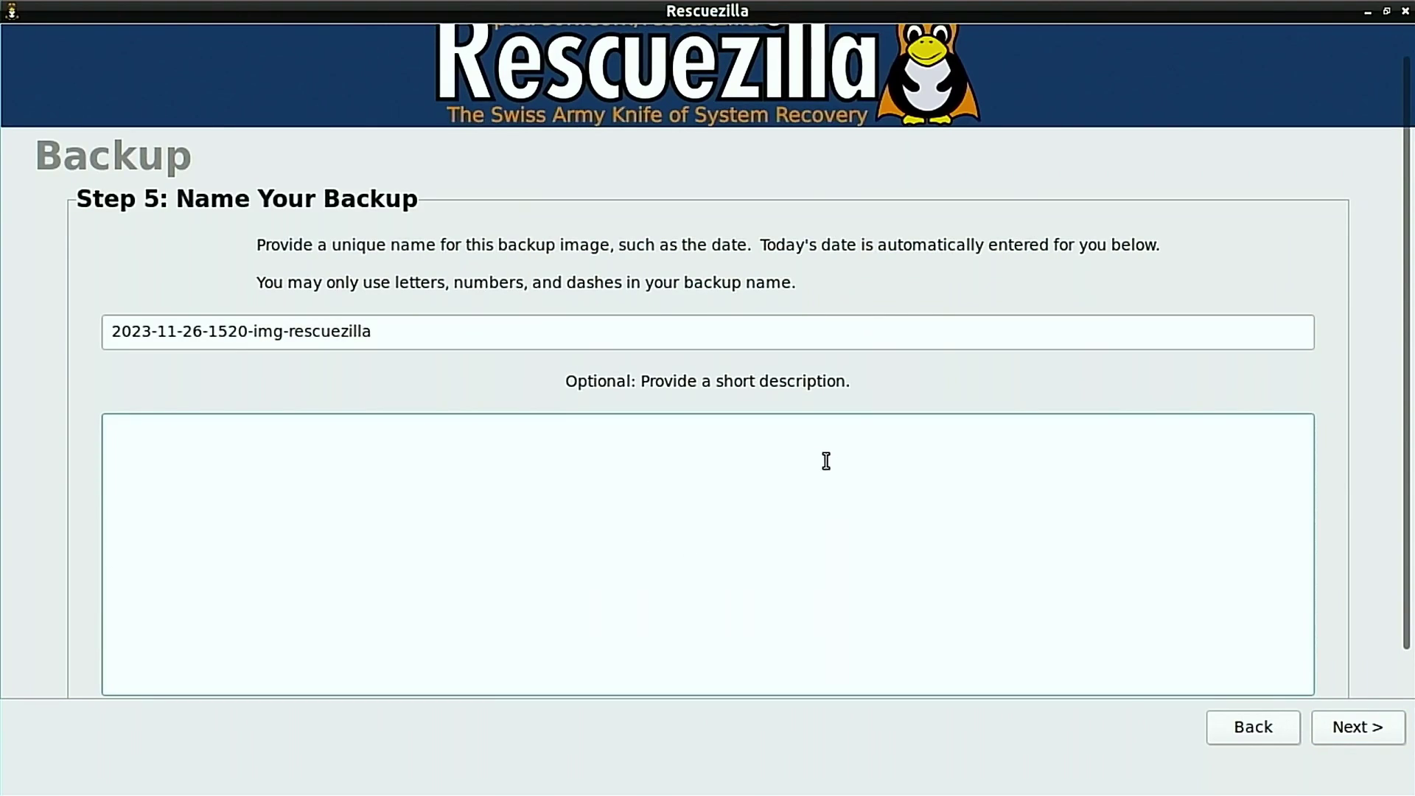
pyautogui.scroll(-2, 809, 562)
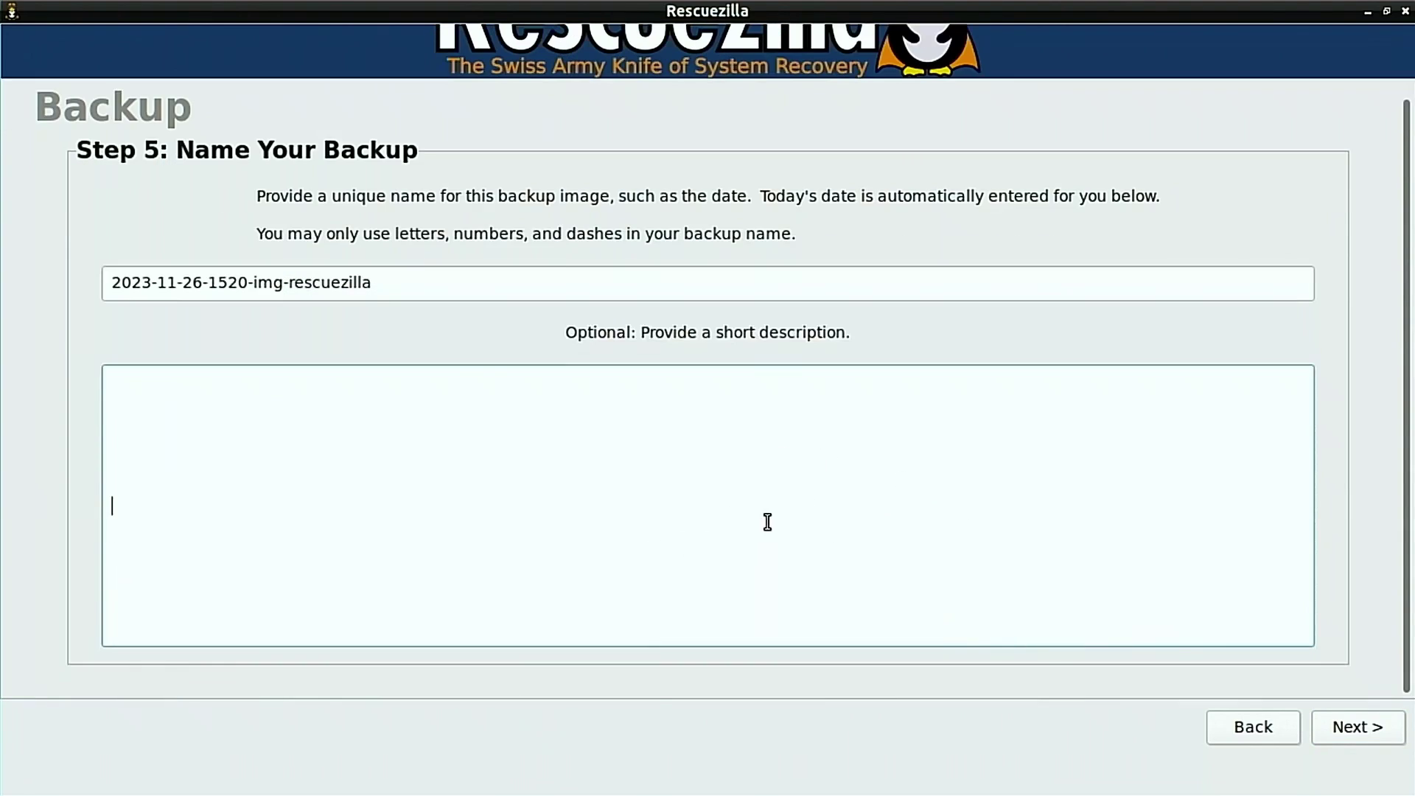
pyautogui.click(1360, 729)
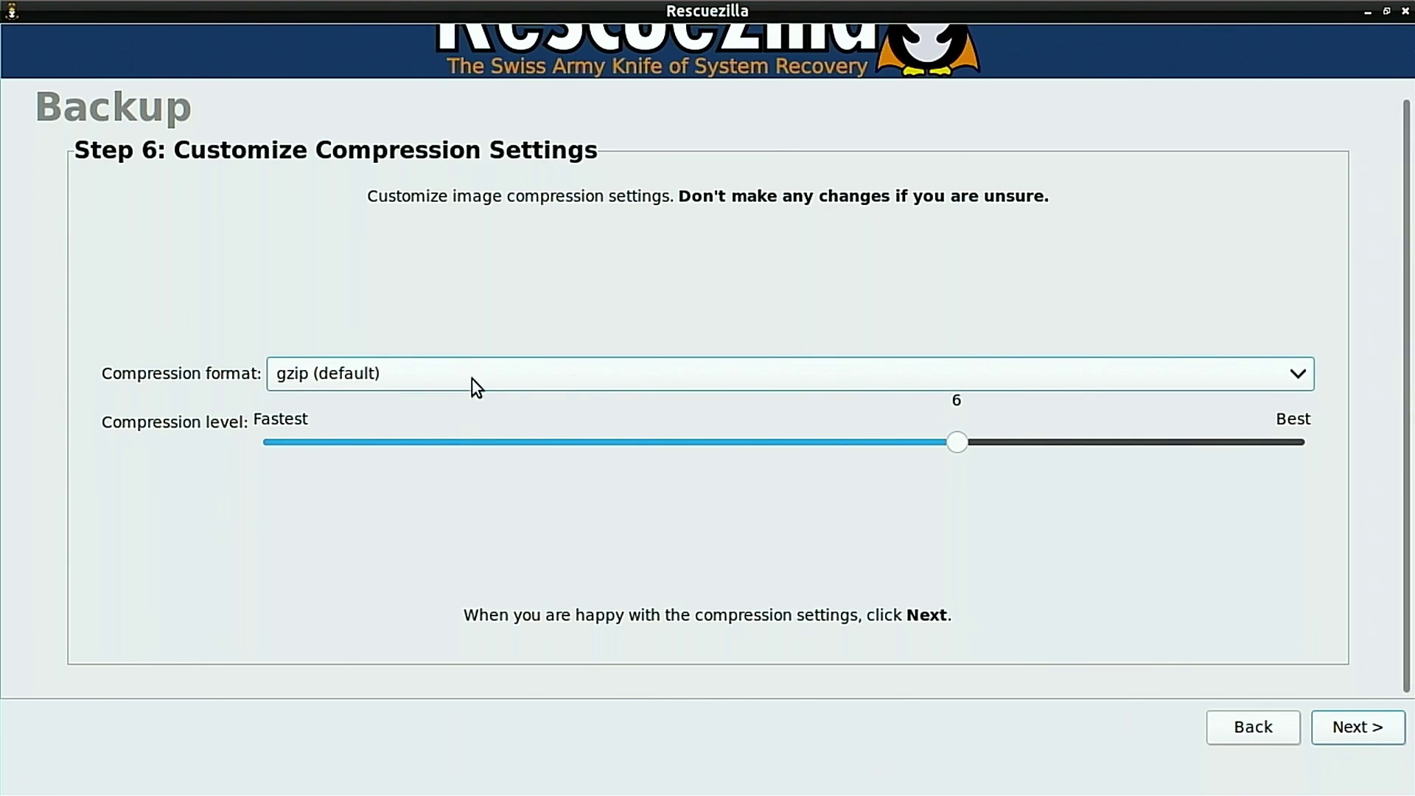
# - Keep gzip compression, raise its level to 9, and continue to the summary
pyautogui.click(477, 384)
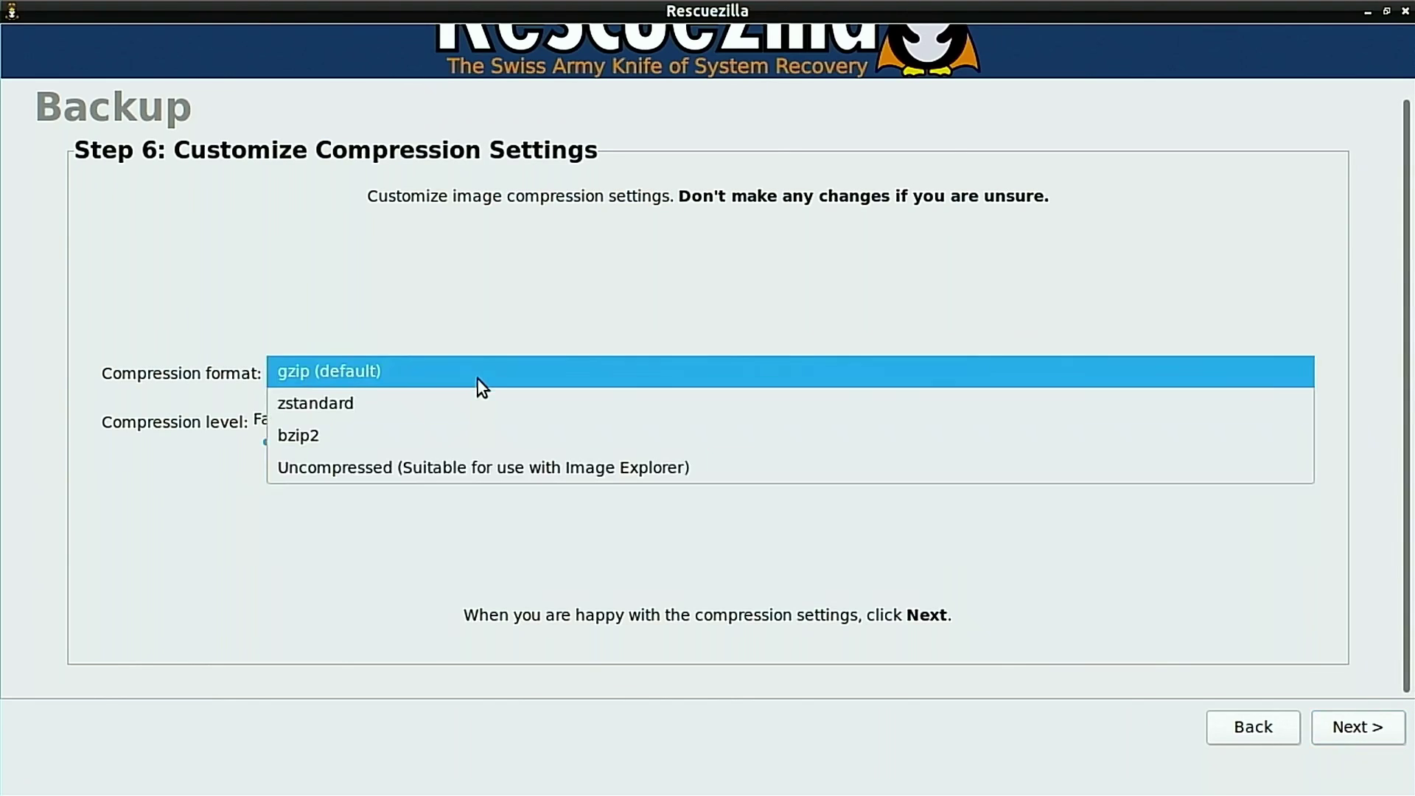
pyautogui.click(468, 329)
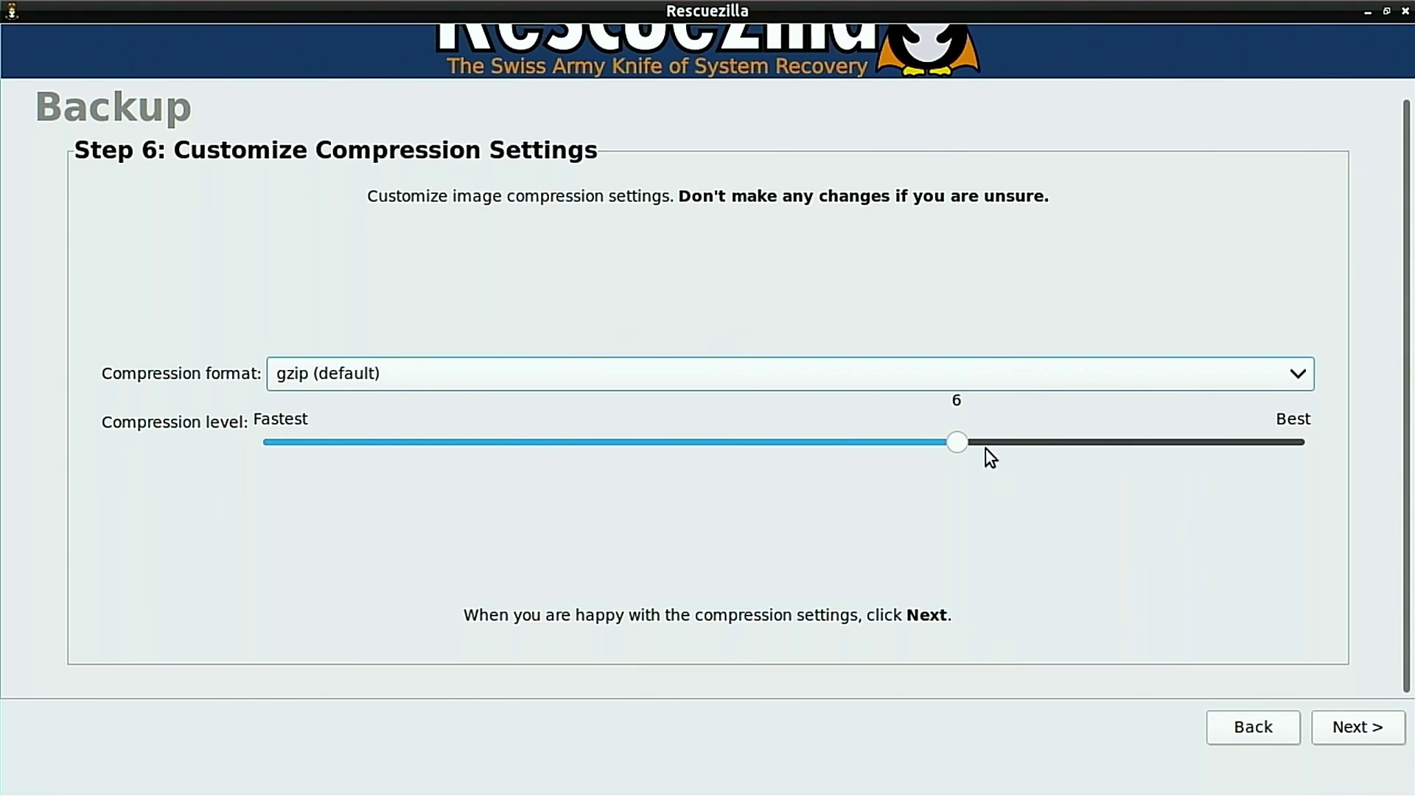
pyautogui.moveTo(953, 446); pyautogui.dragTo(1251, 470)
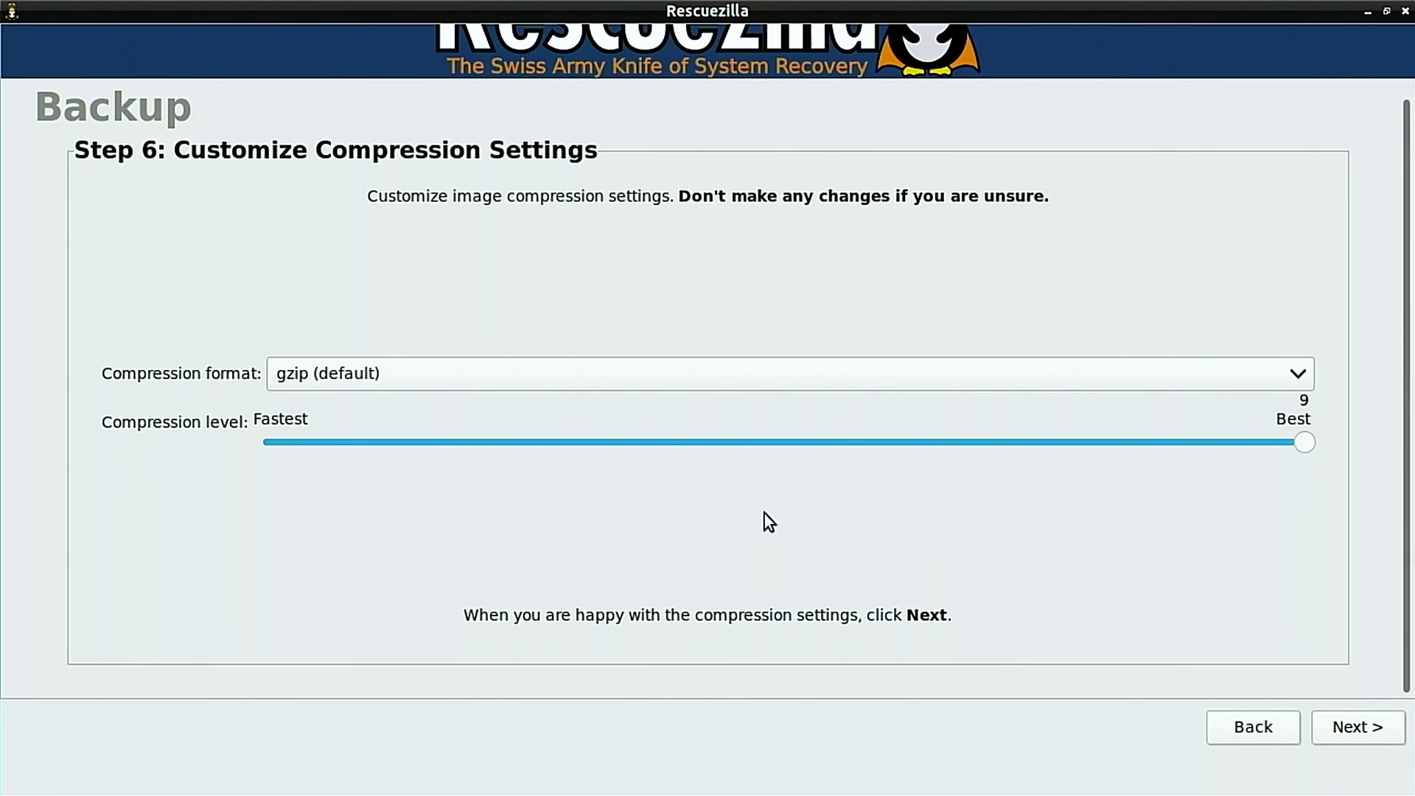
pyautogui.click(1347, 727)
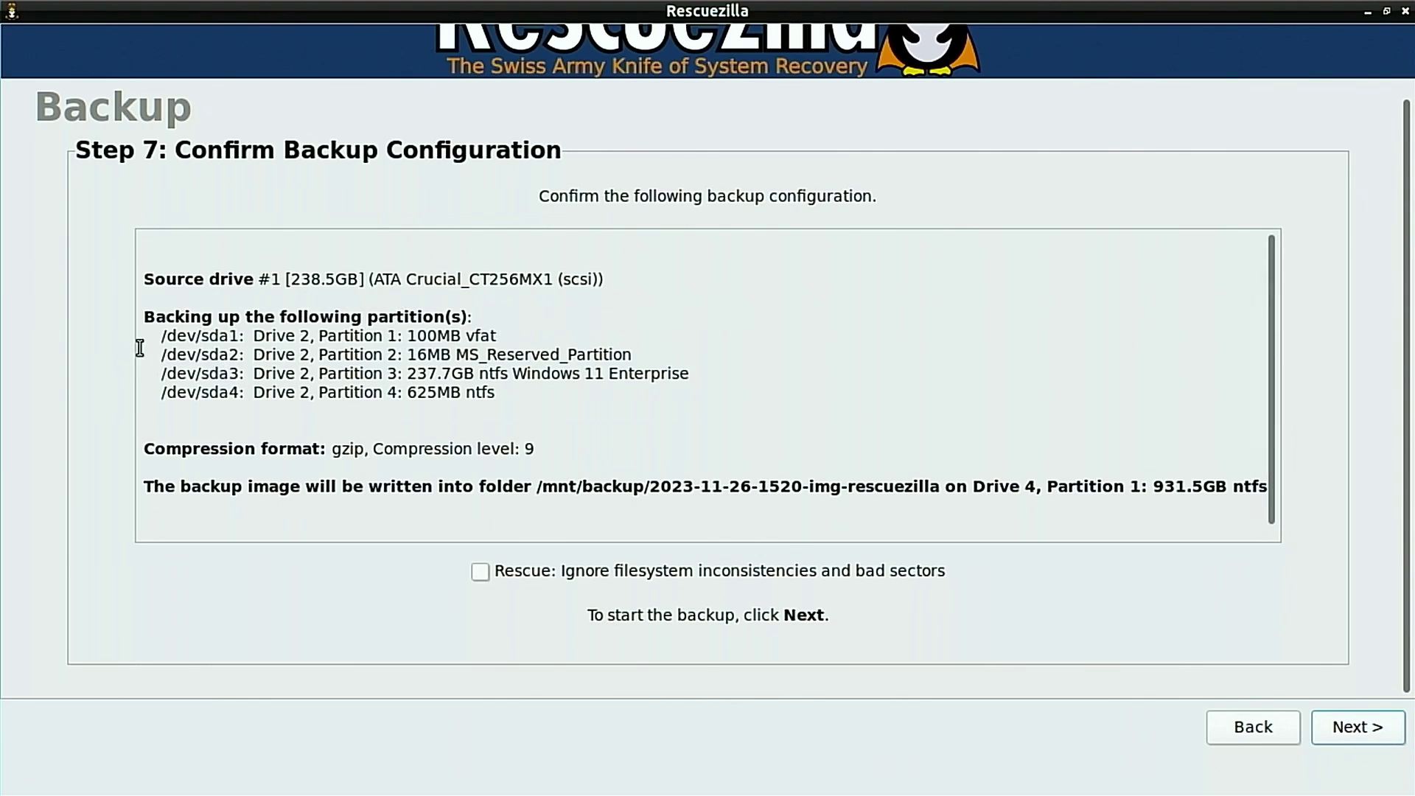
# - Review the four partitions in the Step 7 summary, leave Rescue unchecked, and start the backup
pyautogui.moveTo(556, 388); pyautogui.dragTo(90, 337)
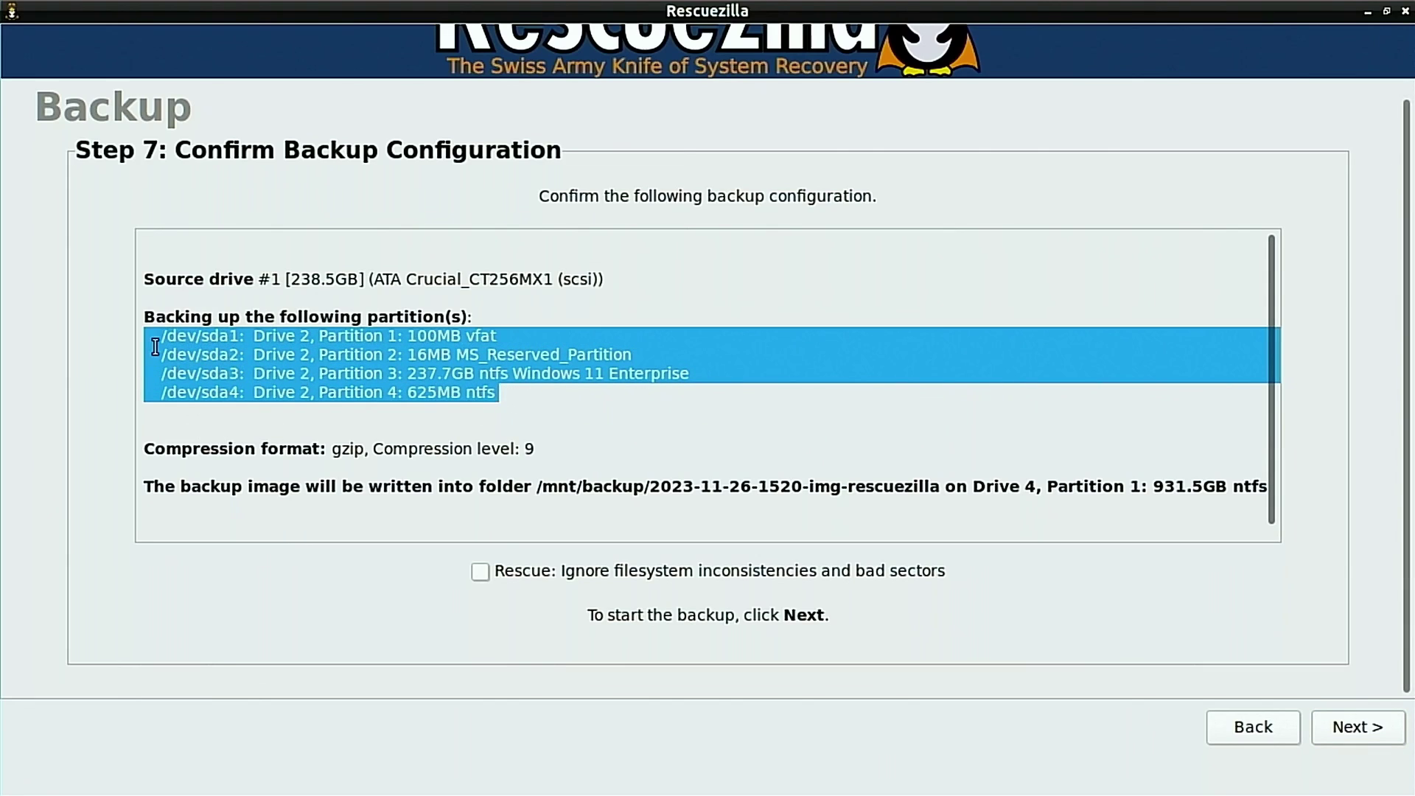
pyautogui.moveTo(162, 338); pyautogui.dragTo(608, 374)
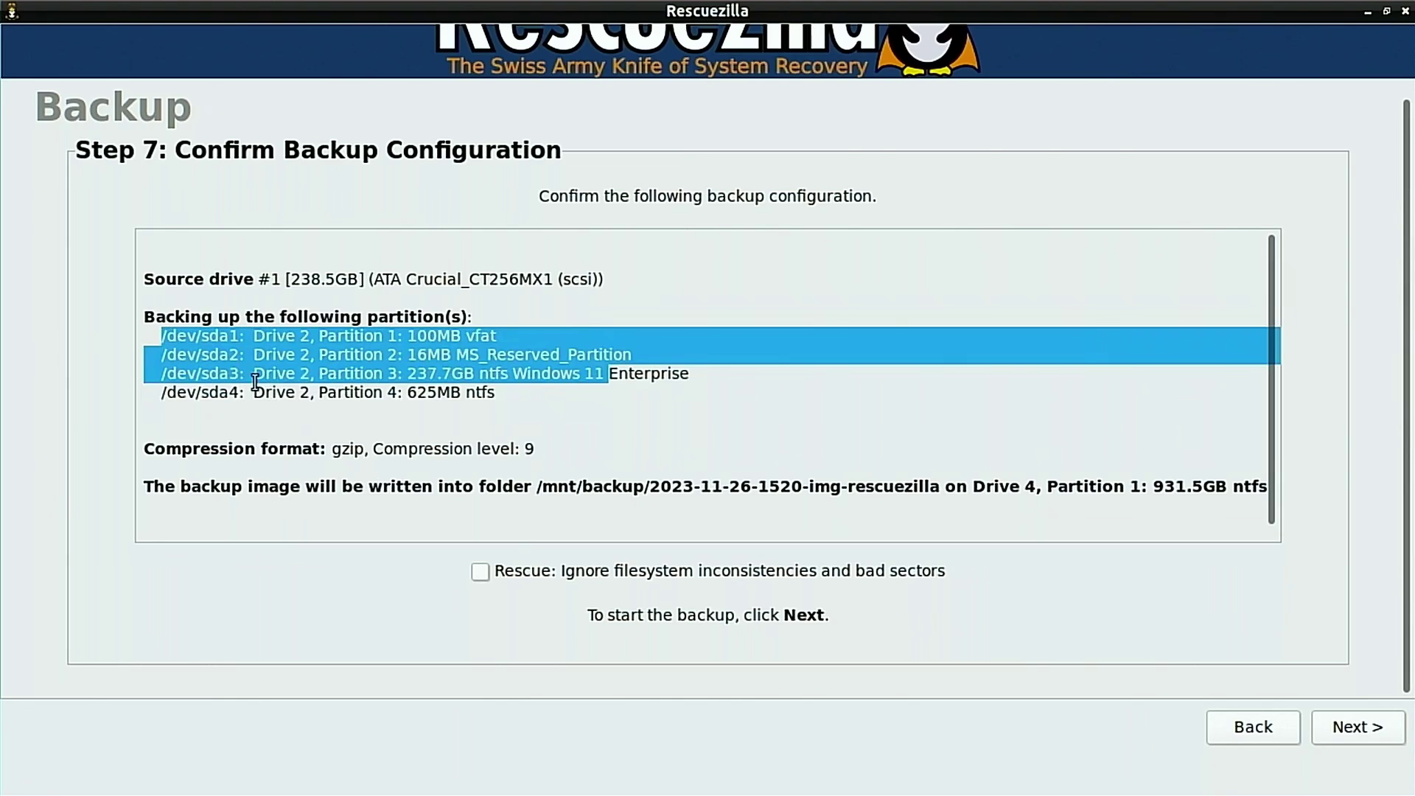
pyautogui.click(397, 435)
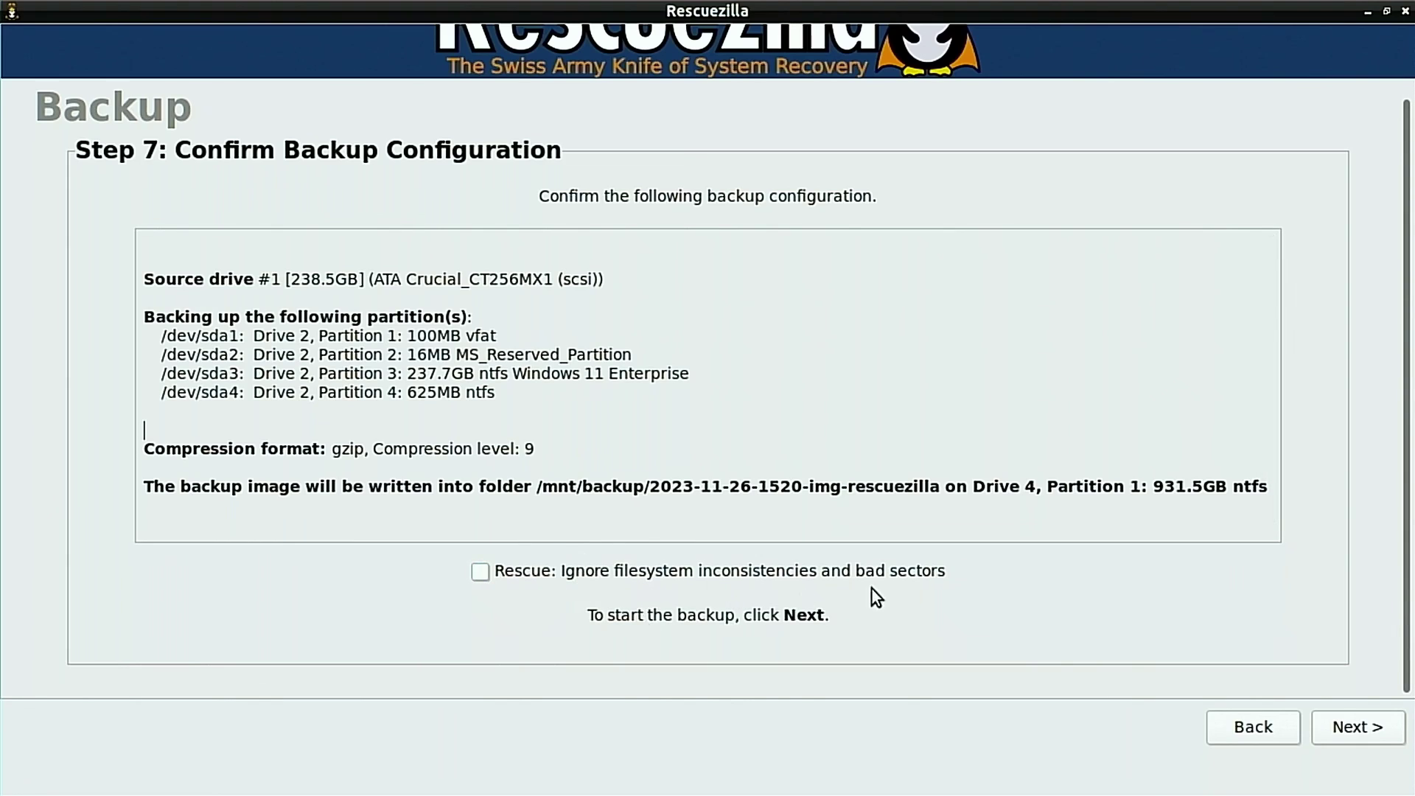
pyautogui.click(1369, 728)
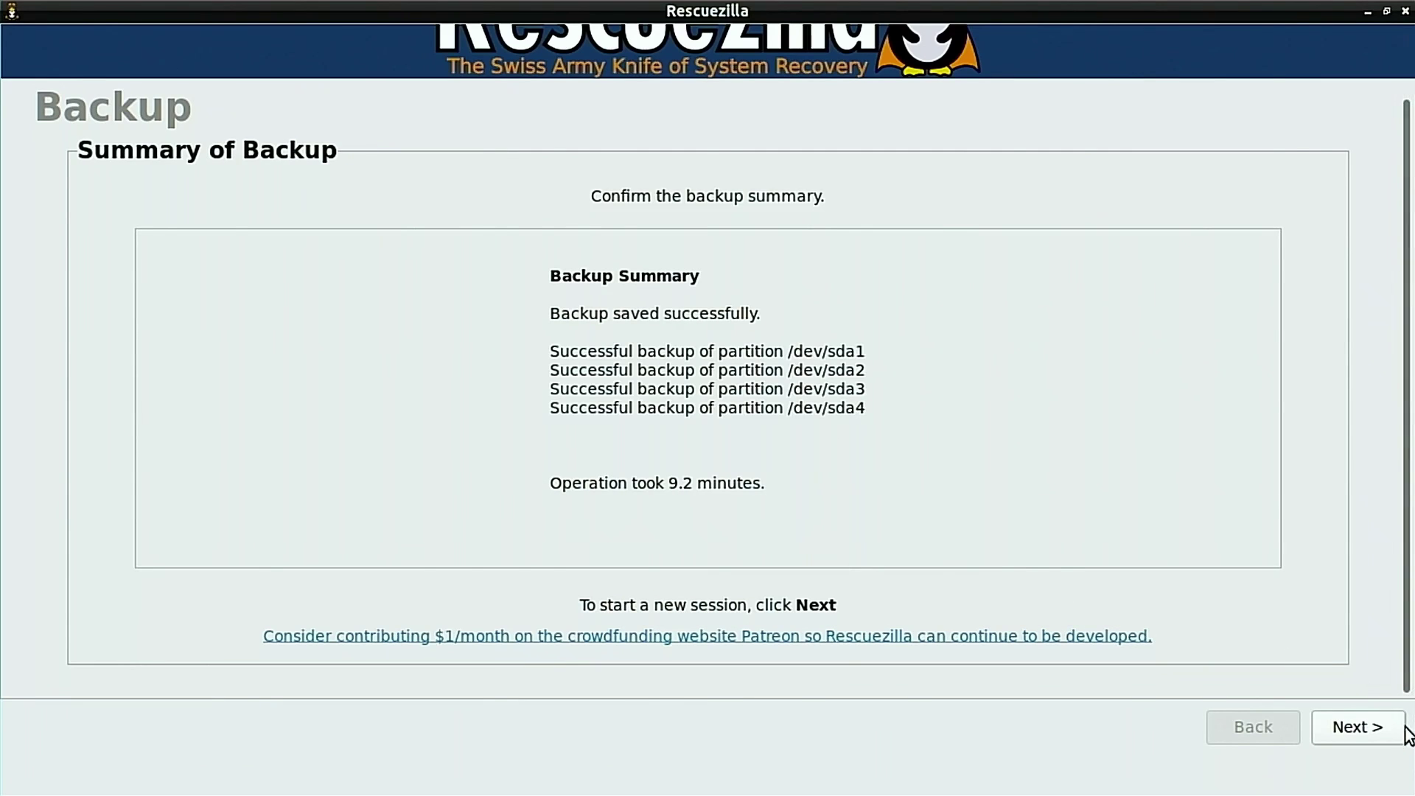
# - Once the backup finishes, move on from the Summary of Backup page to the Welcome page
pyautogui.click(1375, 741)
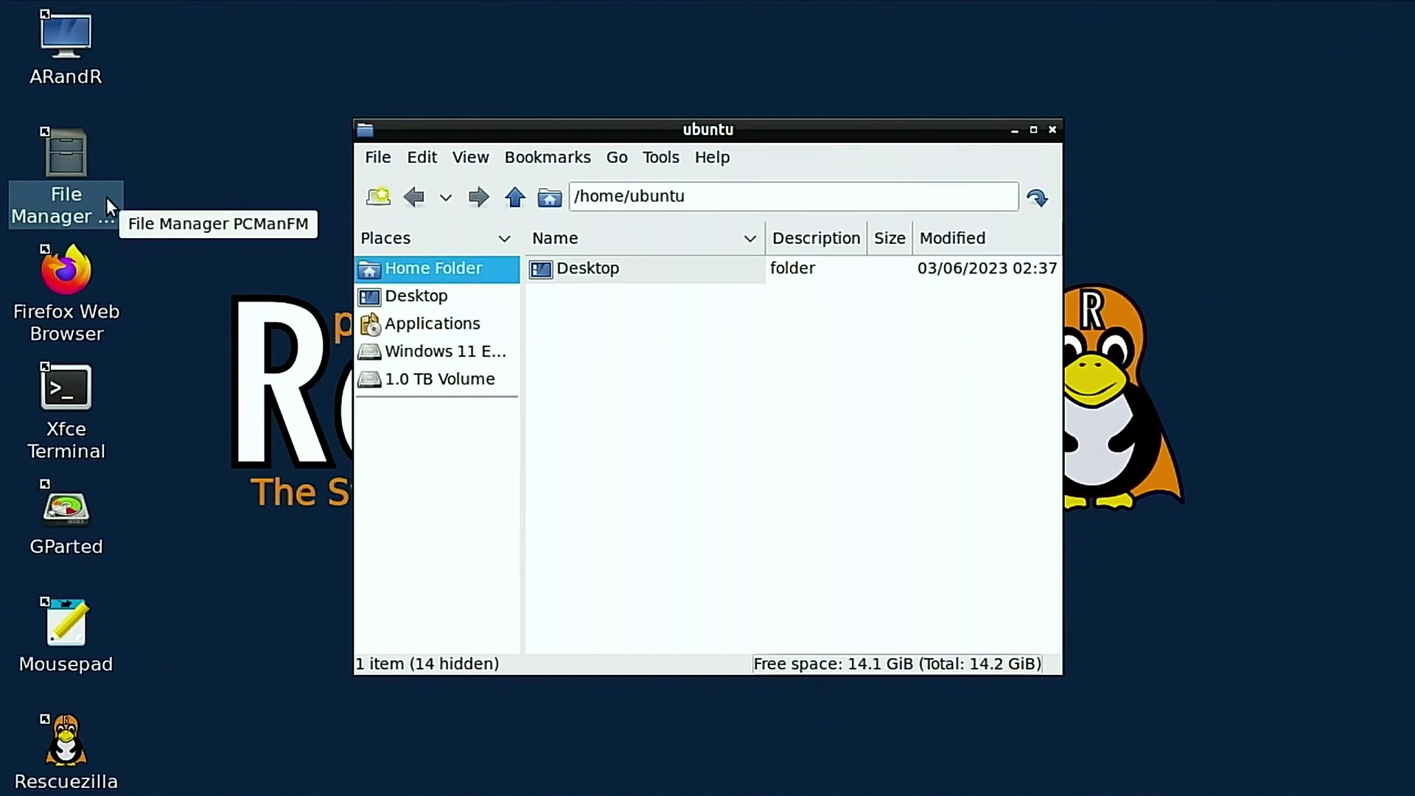
pyautogui.click(451, 382)
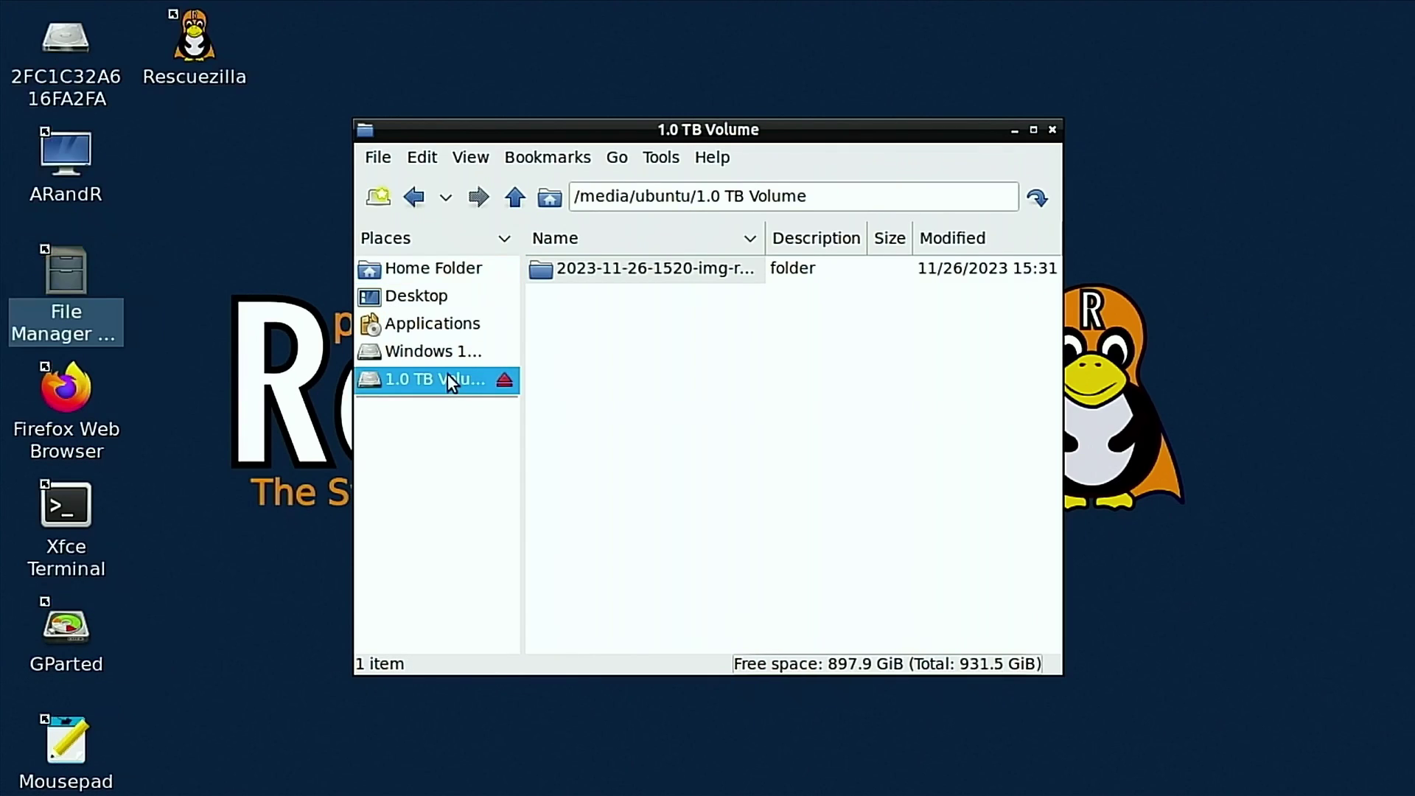
pyautogui.click(1035, 130)
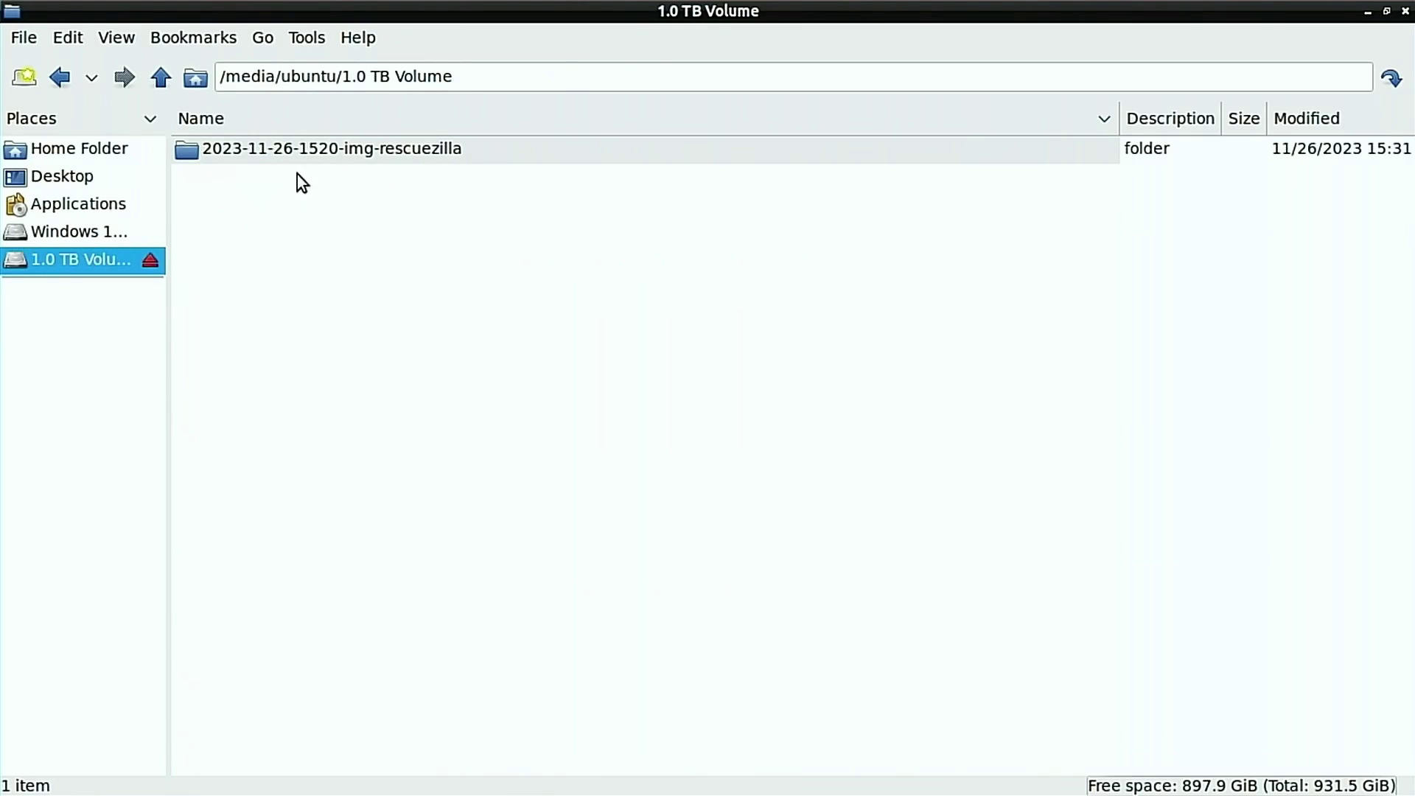
pyautogui.doubleClick(393, 151)
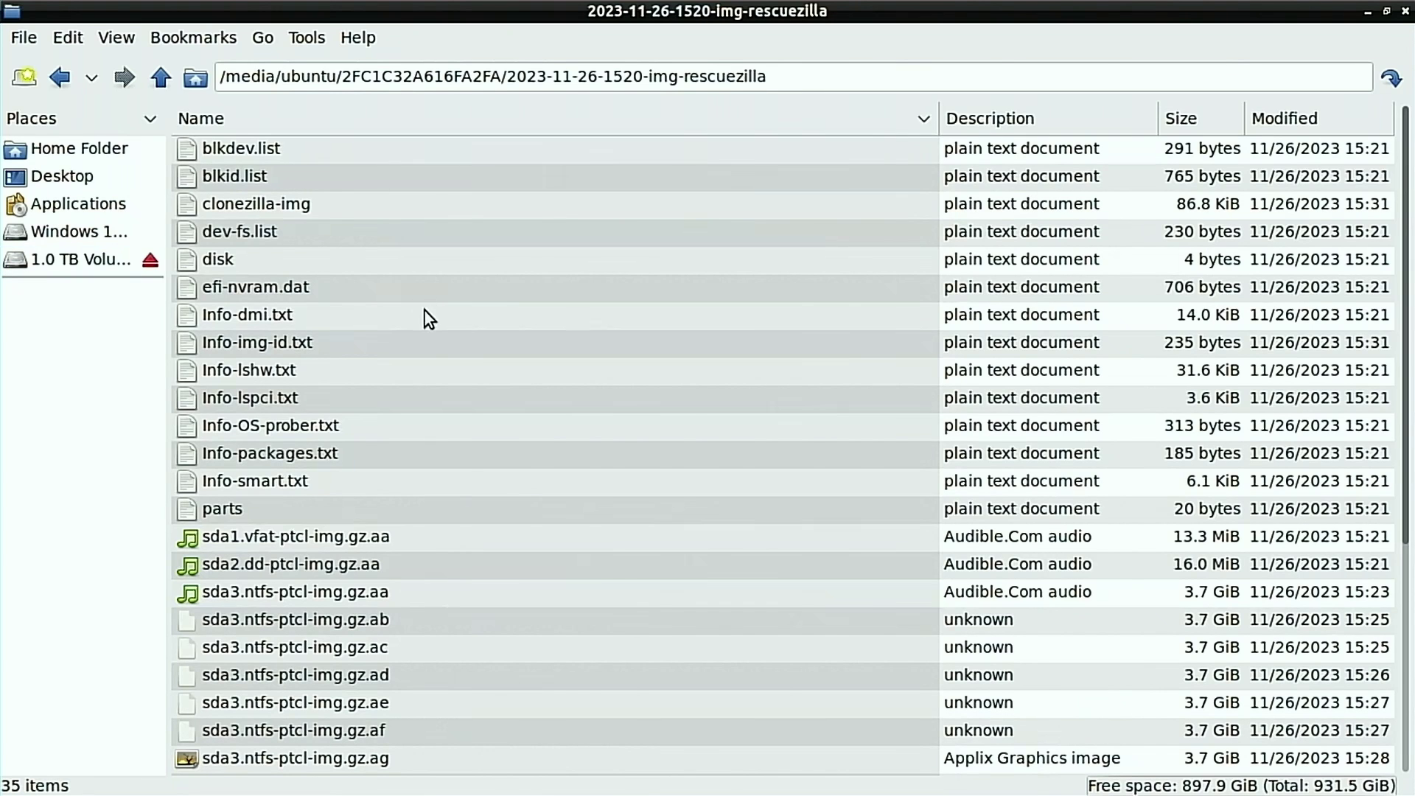
pyautogui.scroll(-4, 429, 400)
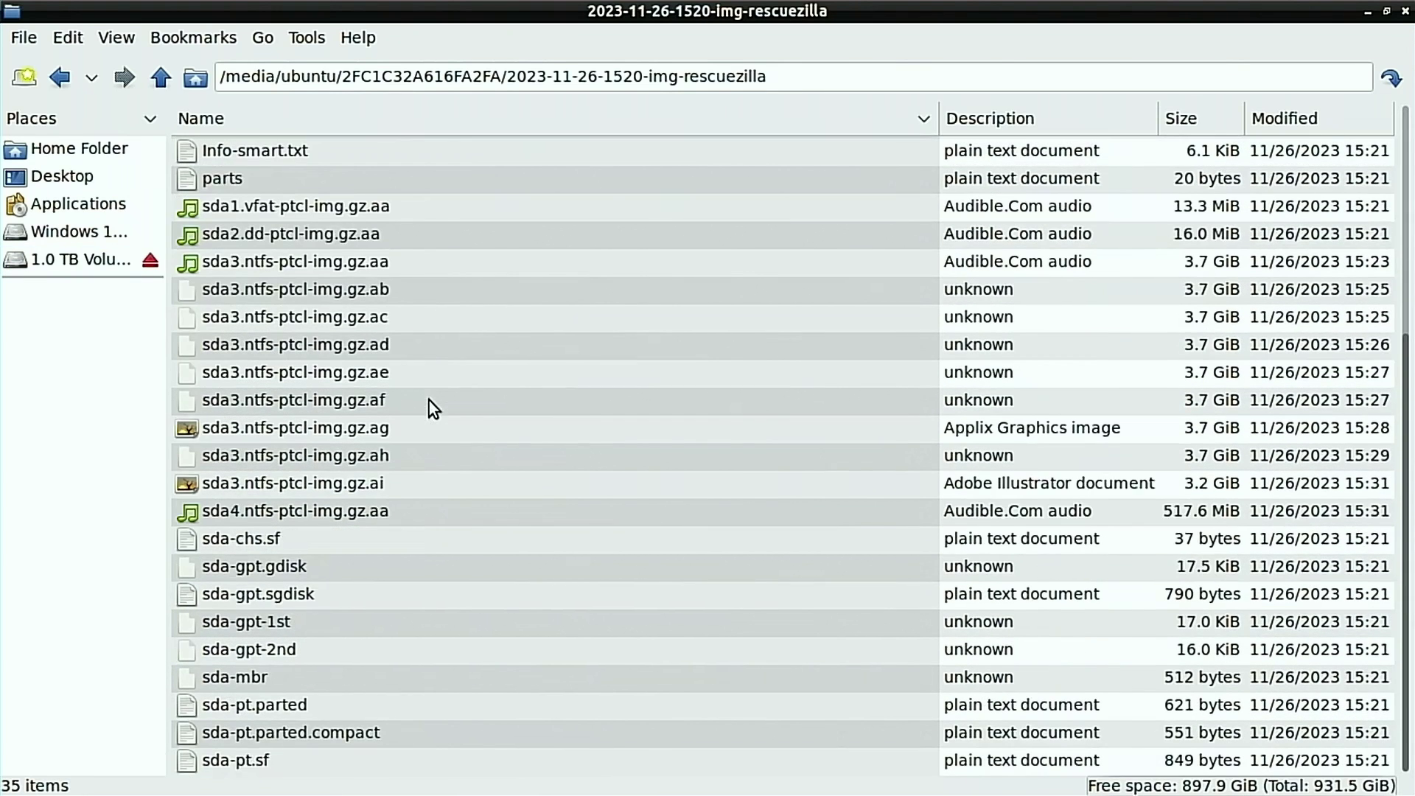
pyautogui.scroll(4, 465, 402)
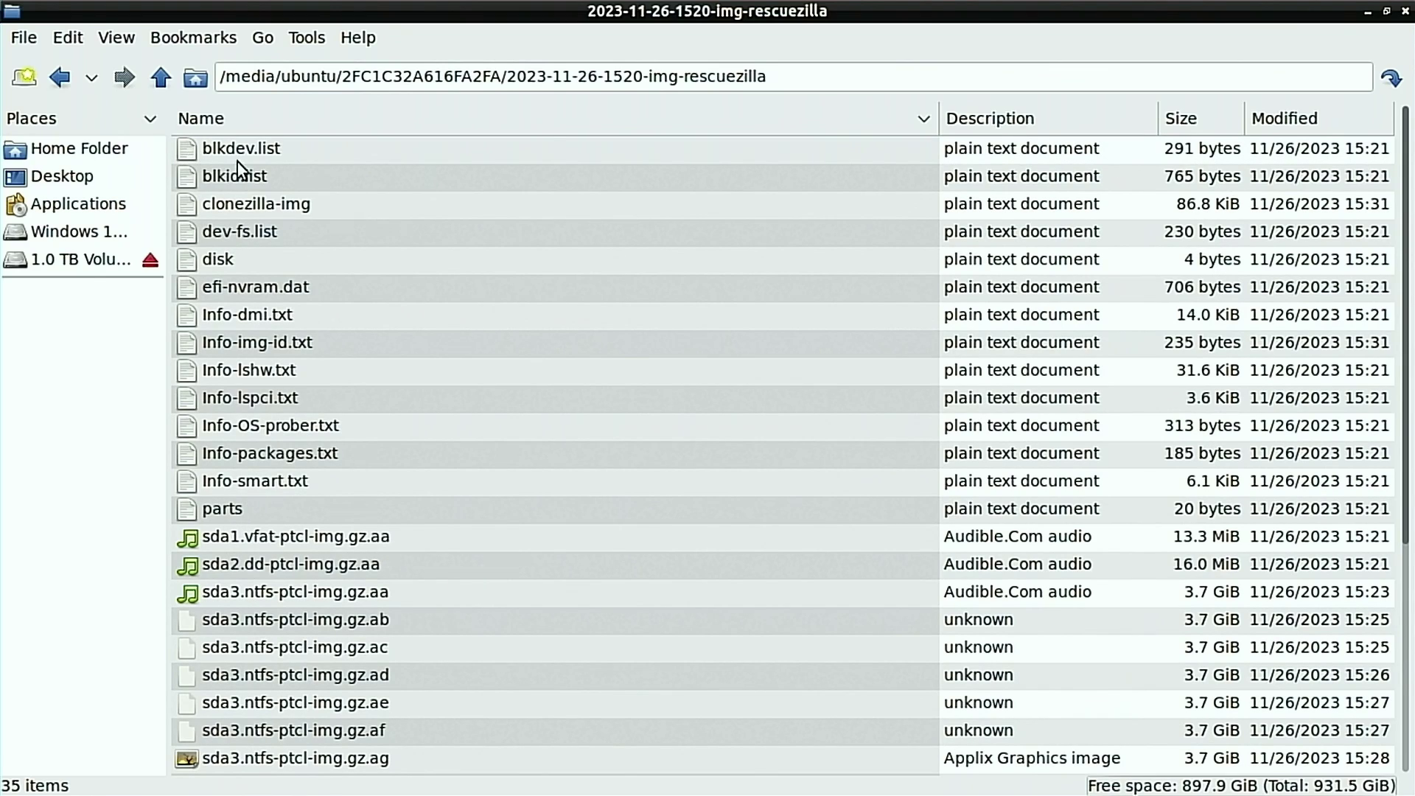
pyautogui.click(59, 76)
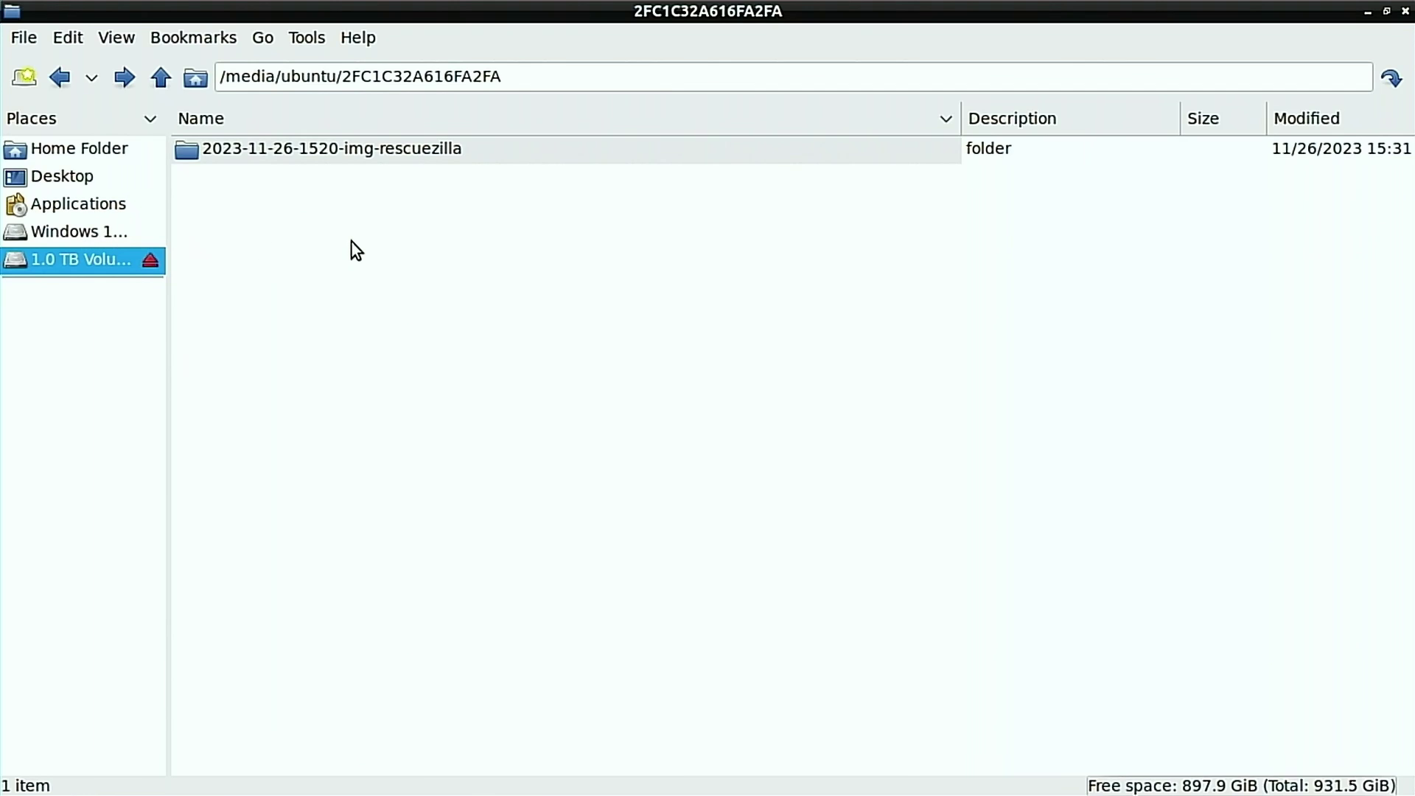
pyautogui.hotkey('ctrl', 'w')
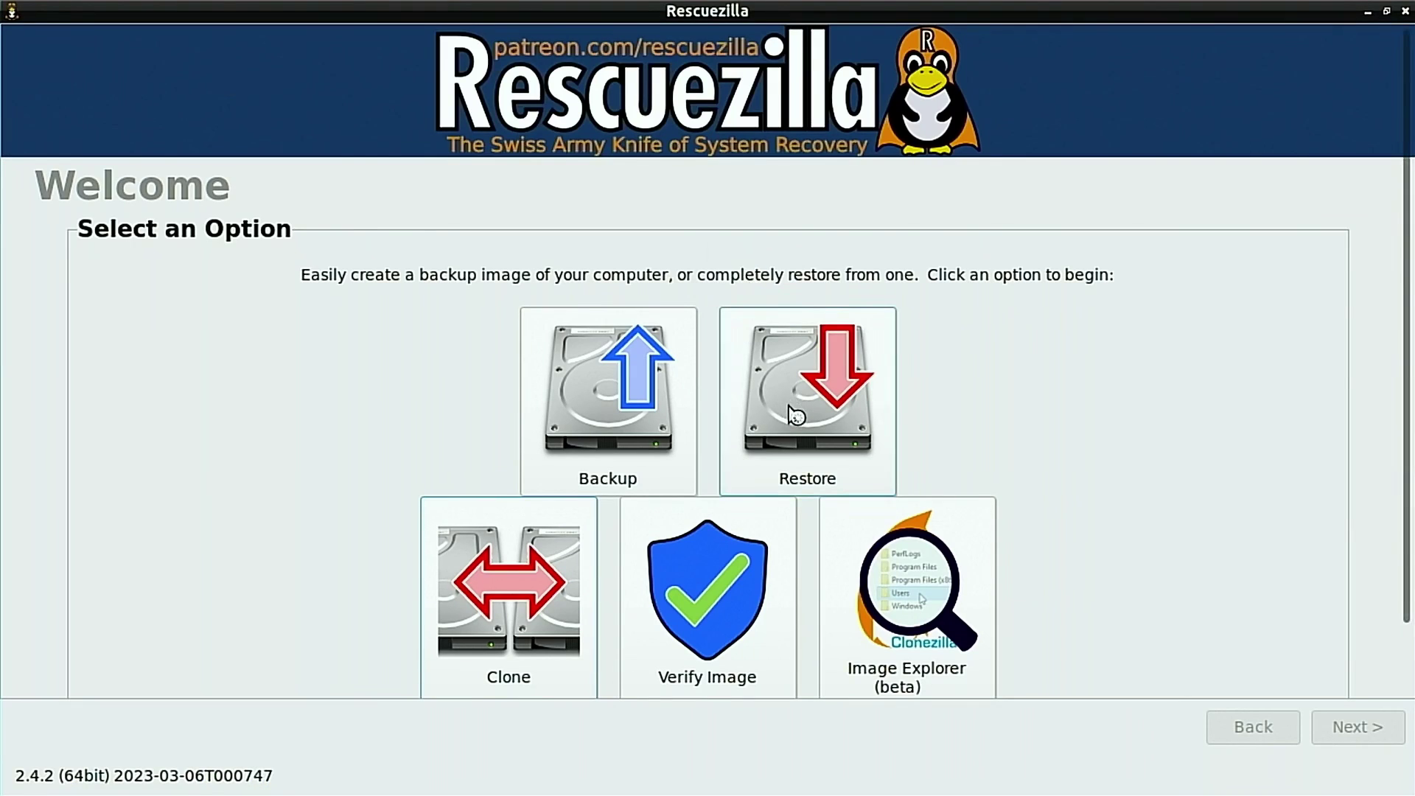
pyautogui.click(796, 415)
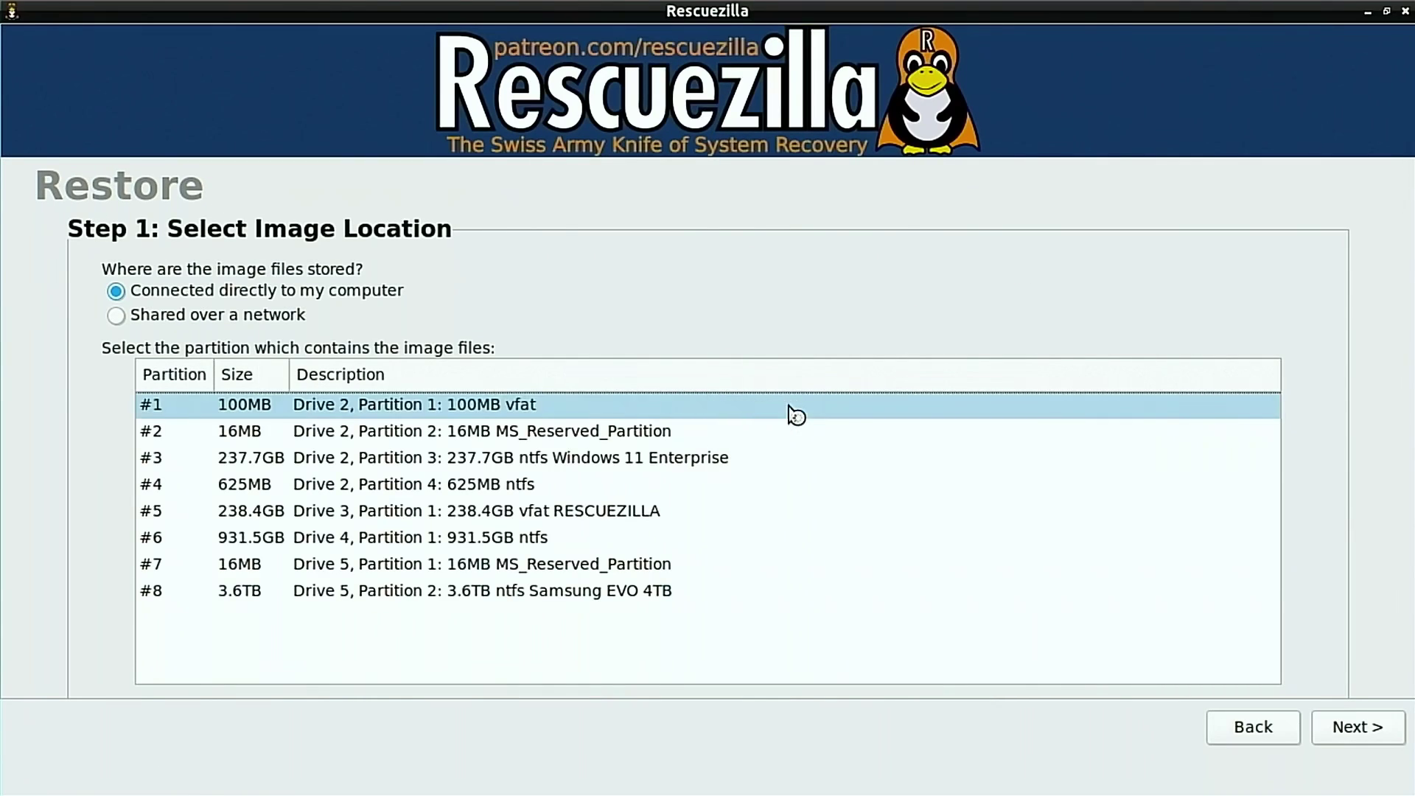
pyautogui.click(281, 596)
pyautogui.click(265, 569)
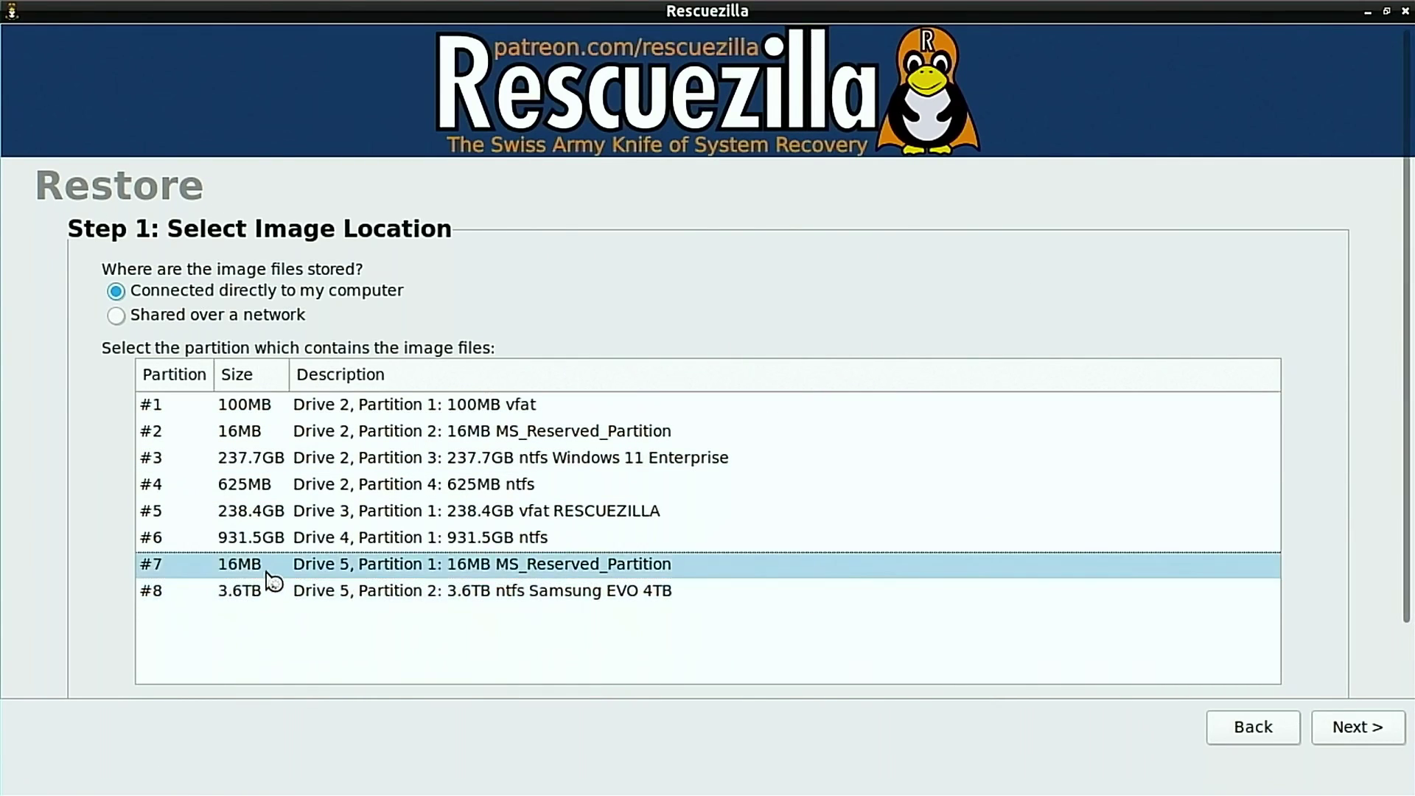
pyautogui.click(258, 541)
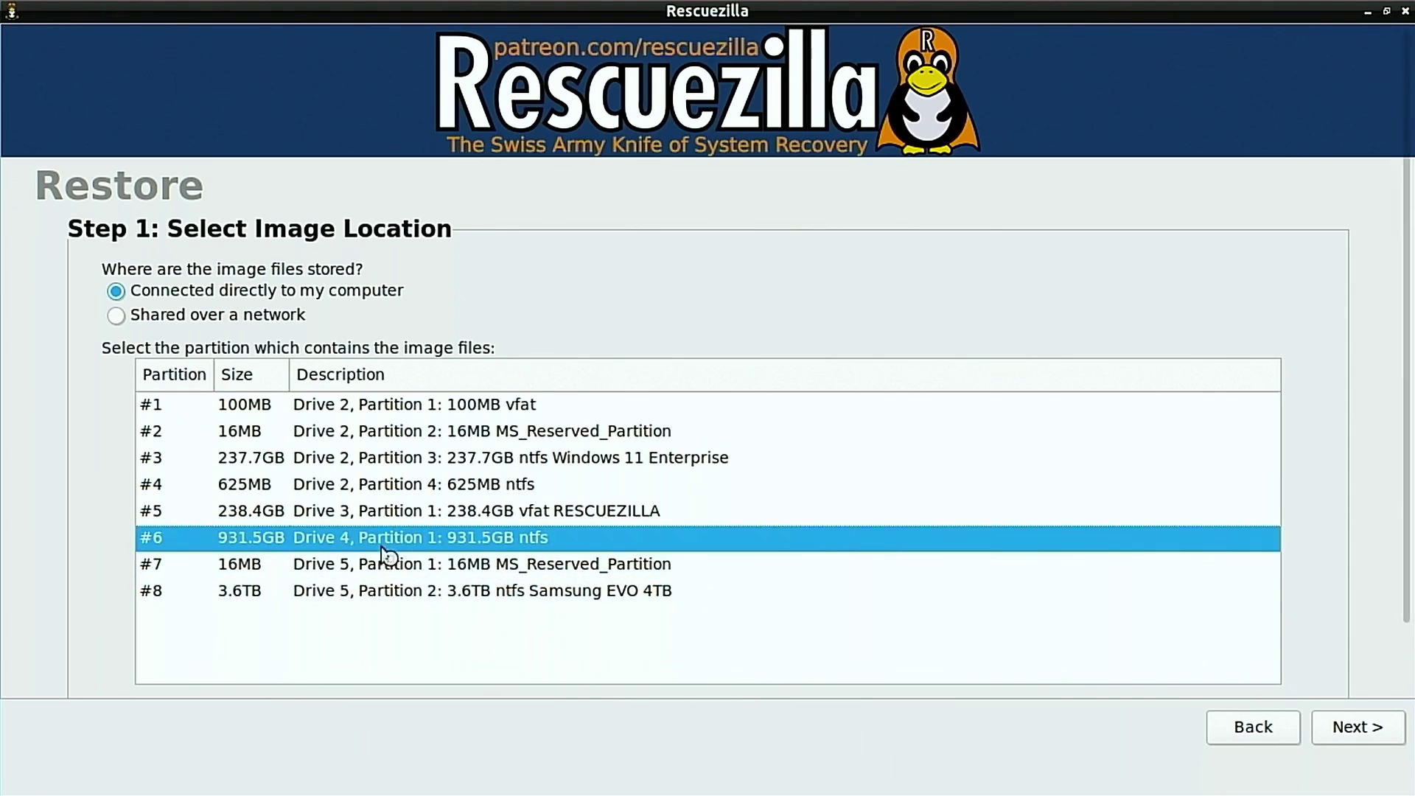
pyautogui.click(1361, 728)
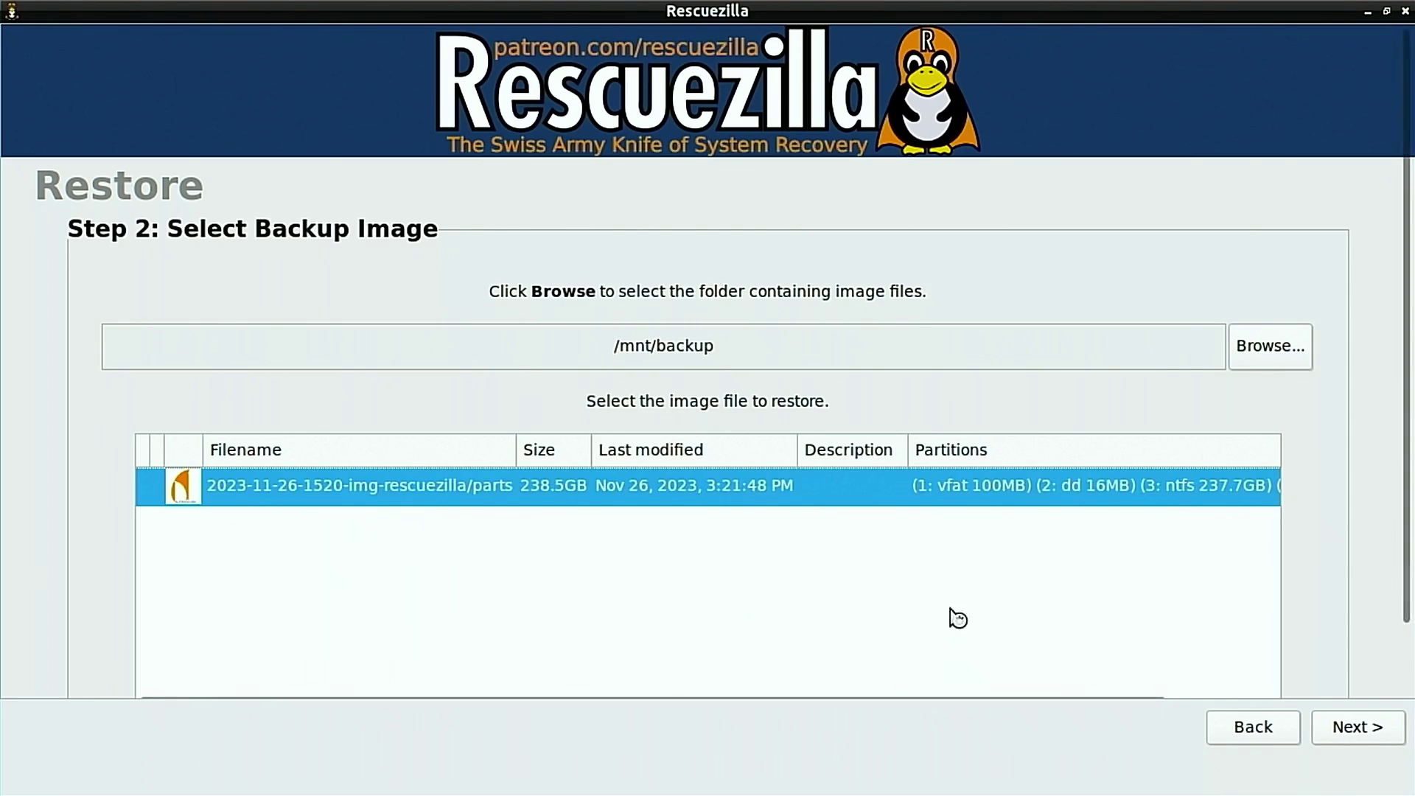
pyautogui.click(1346, 730)
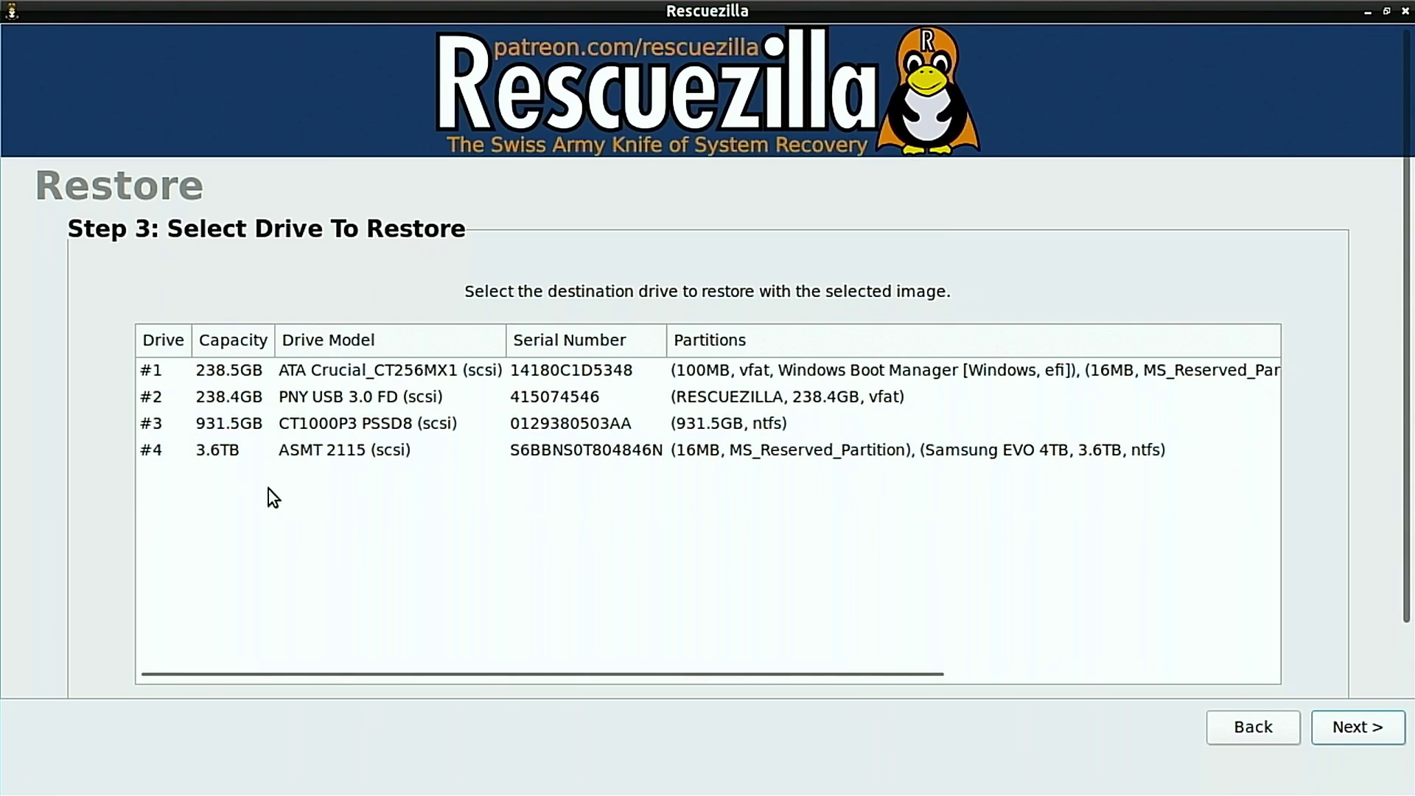
# - Choose the 3.6TB ASMT 2115 drive as destination, keeping all partitions and partition-table overwrite
pyautogui.click(264, 457)
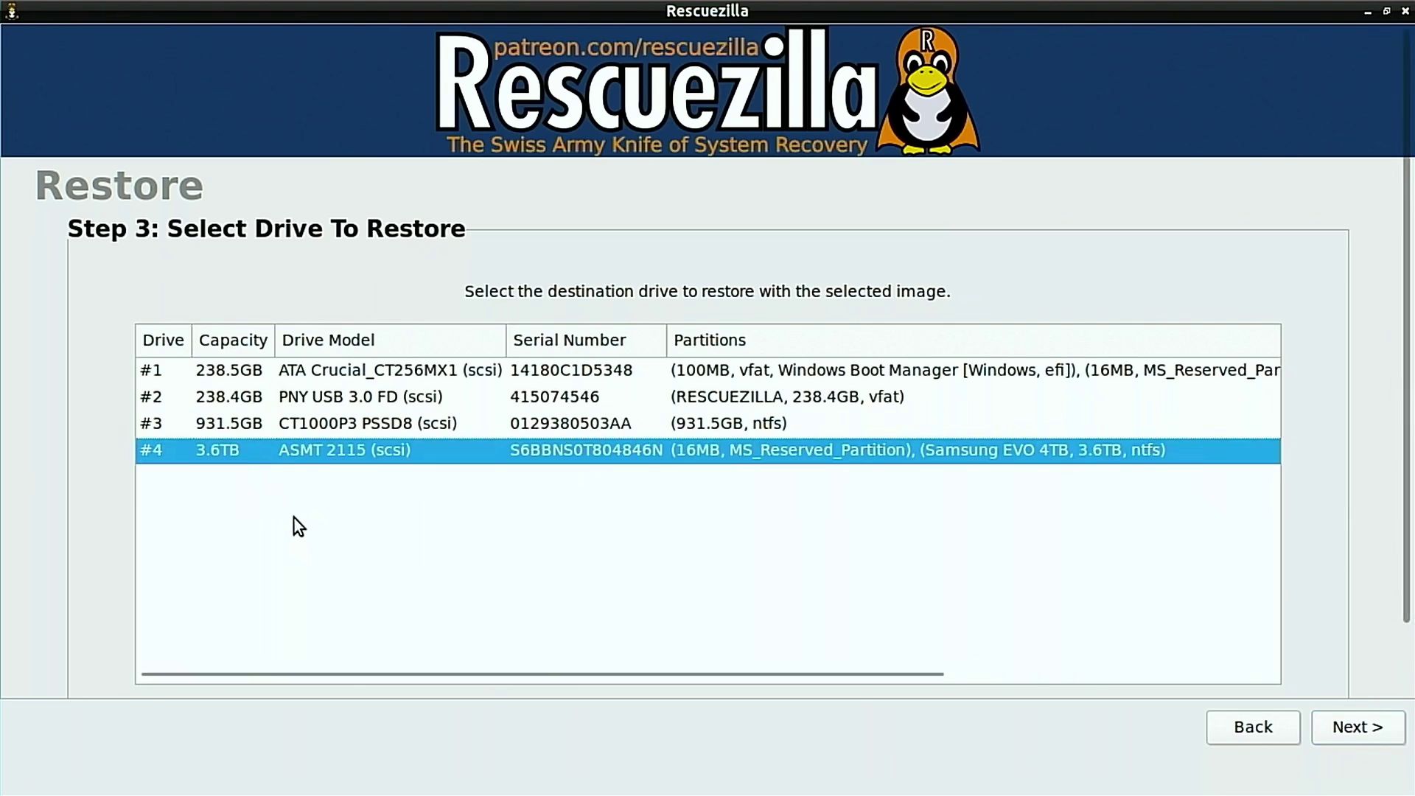
pyautogui.doubleClick(1086, 454)
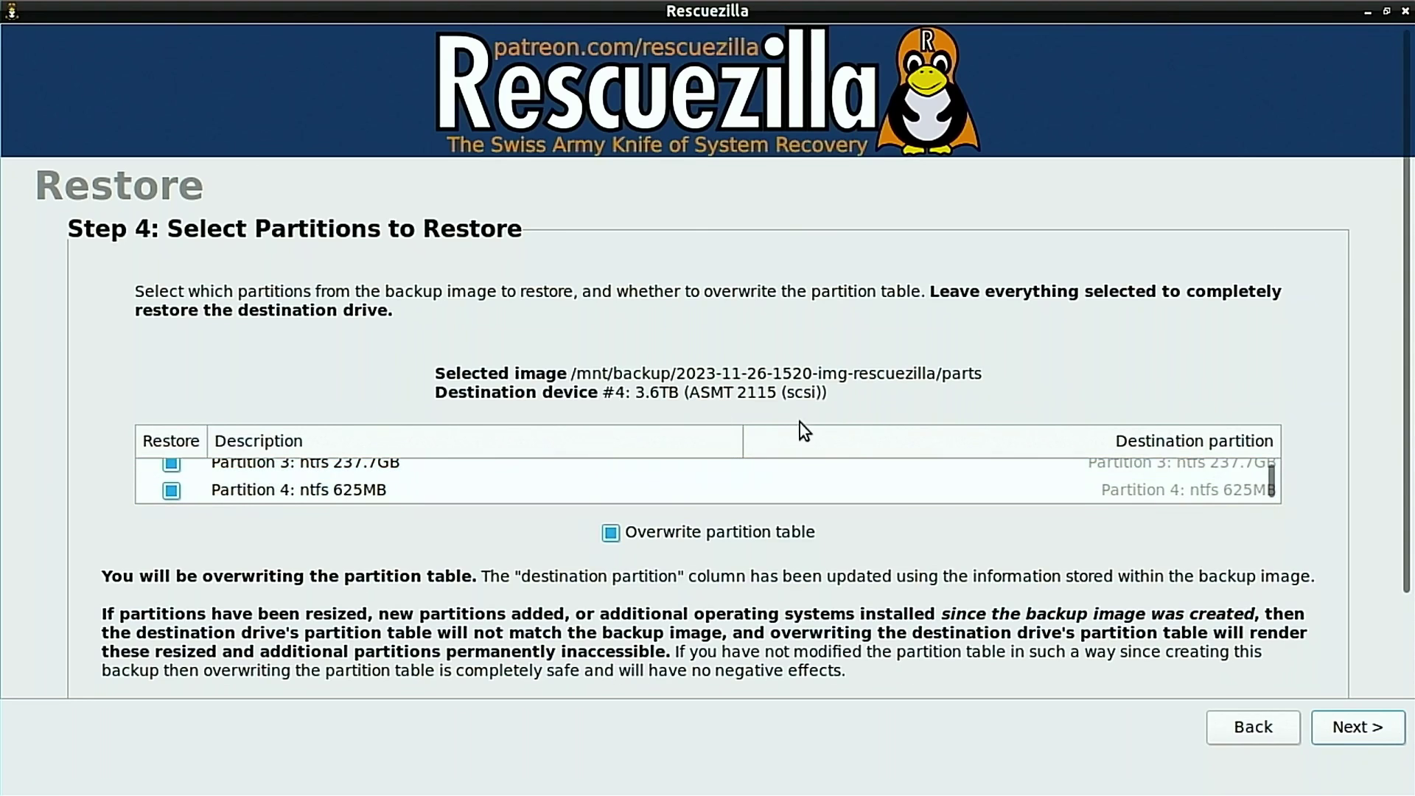
pyautogui.click(891, 492)
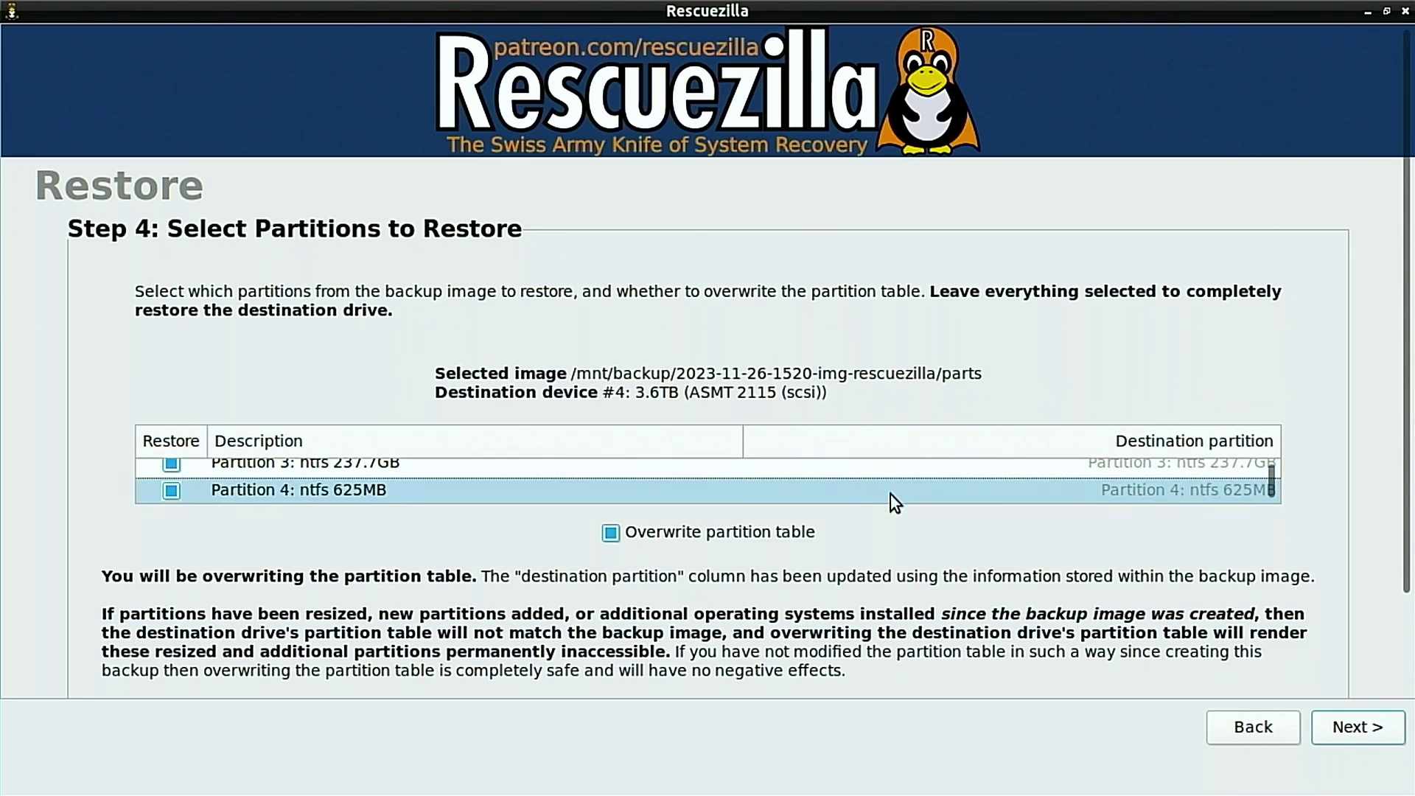
pyautogui.click(1359, 728)
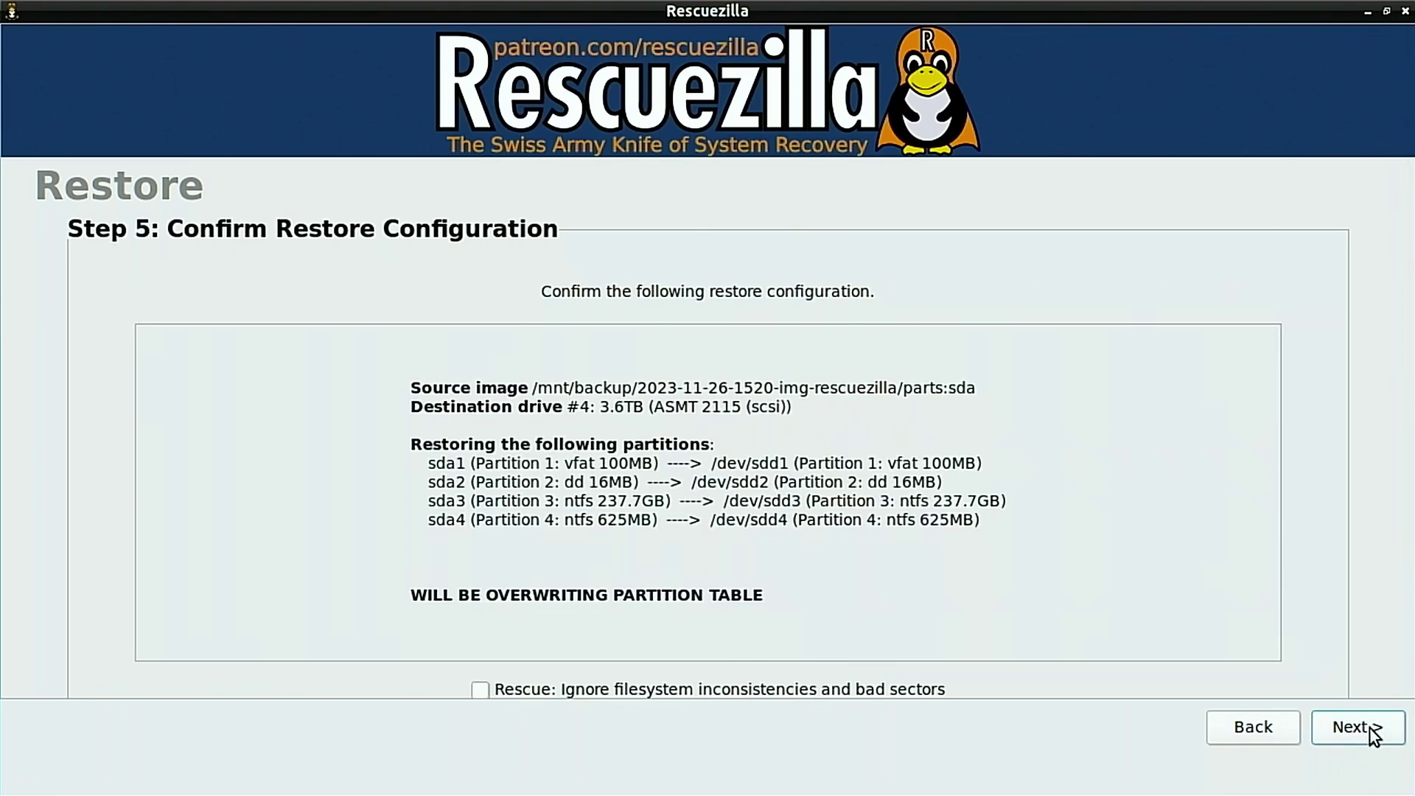
# - Review the source image path, destination drive and partition list on the confirmation page
pyautogui.moveTo(529, 390); pyautogui.dragTo(1116, 392)
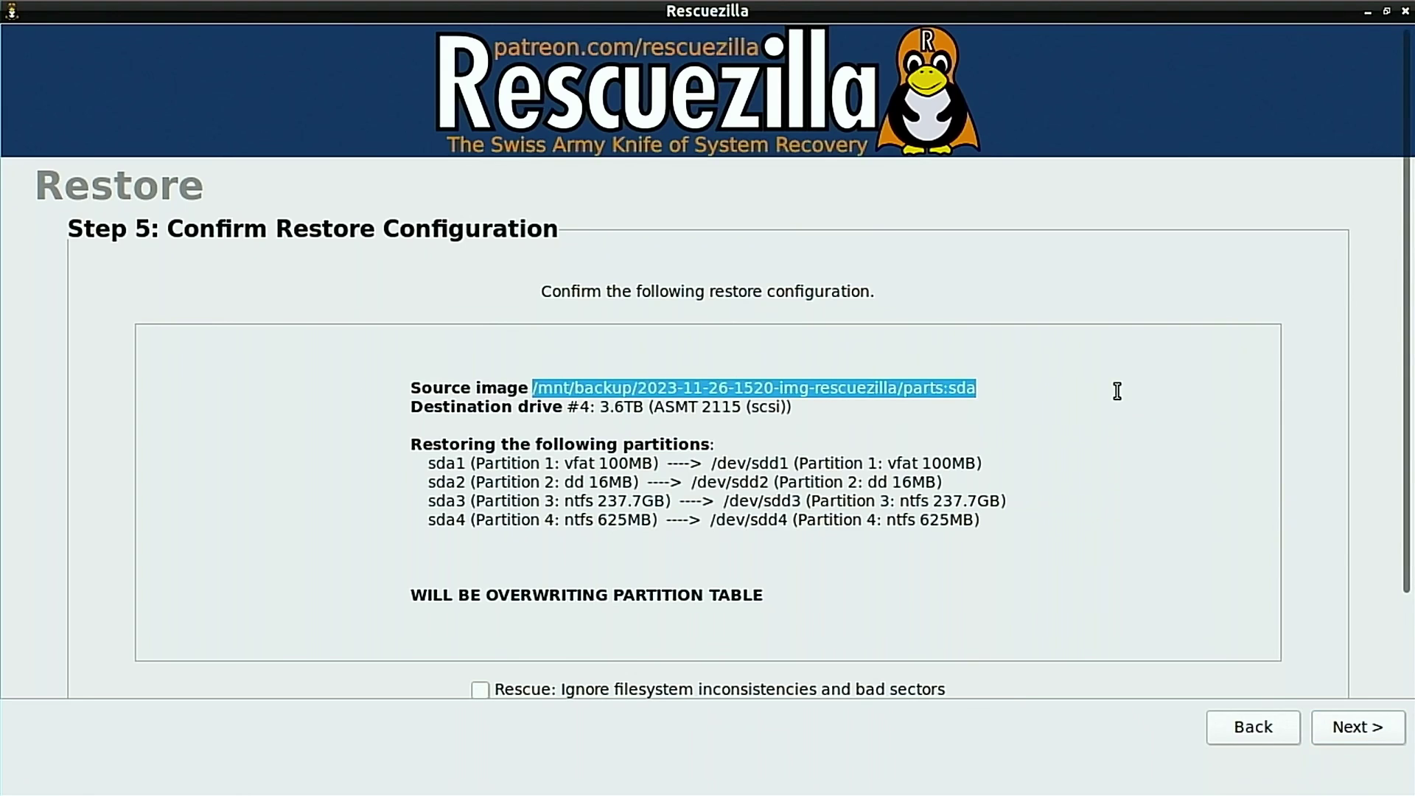
pyautogui.moveTo(542, 409); pyautogui.dragTo(890, 412)
pyautogui.moveTo(394, 446); pyautogui.dragTo(1128, 533)
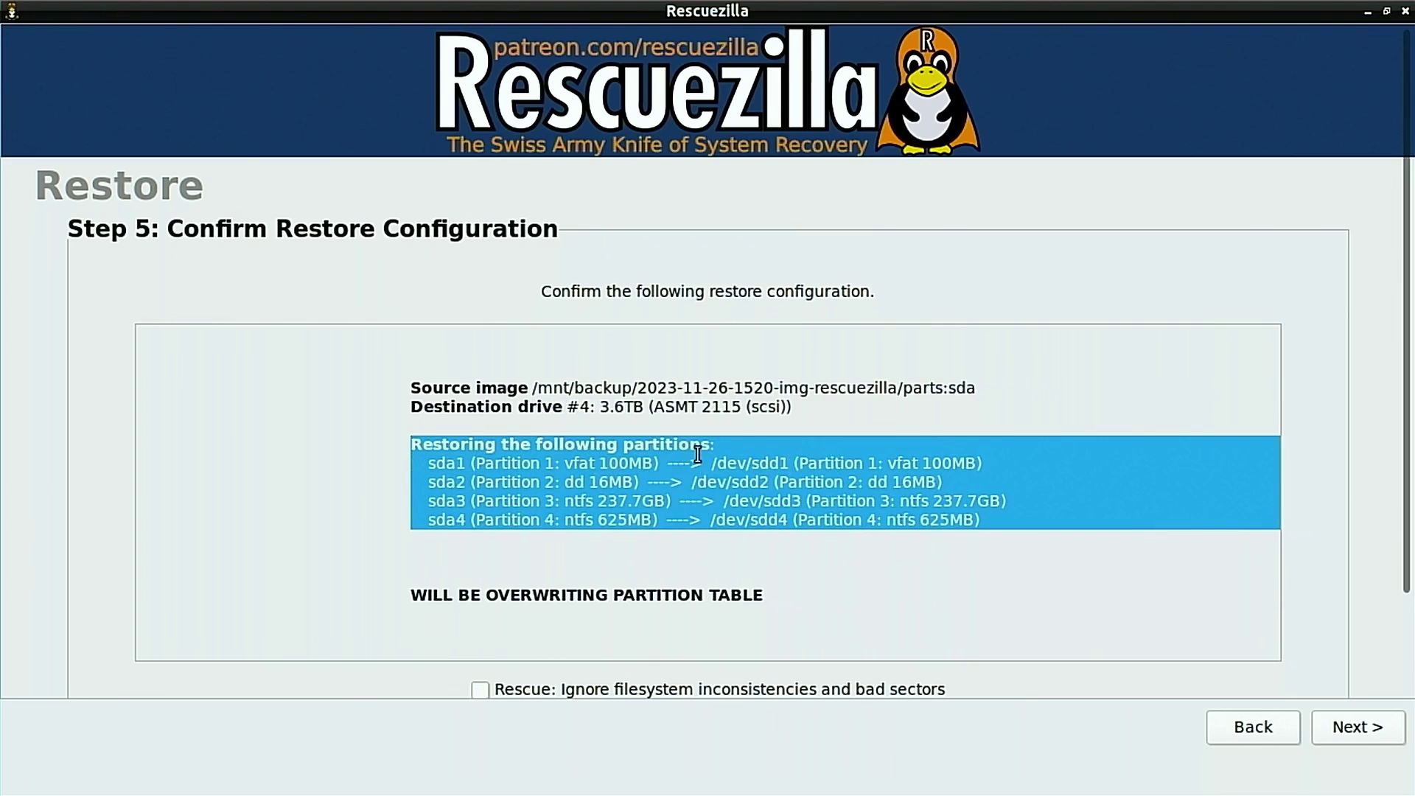
pyautogui.scroll(-3, 696, 454)
# - Confirm overwriting /dev/sdd, let the 7.1-minute restore finish, and return to the Welcome page
pyautogui.click(1345, 725)
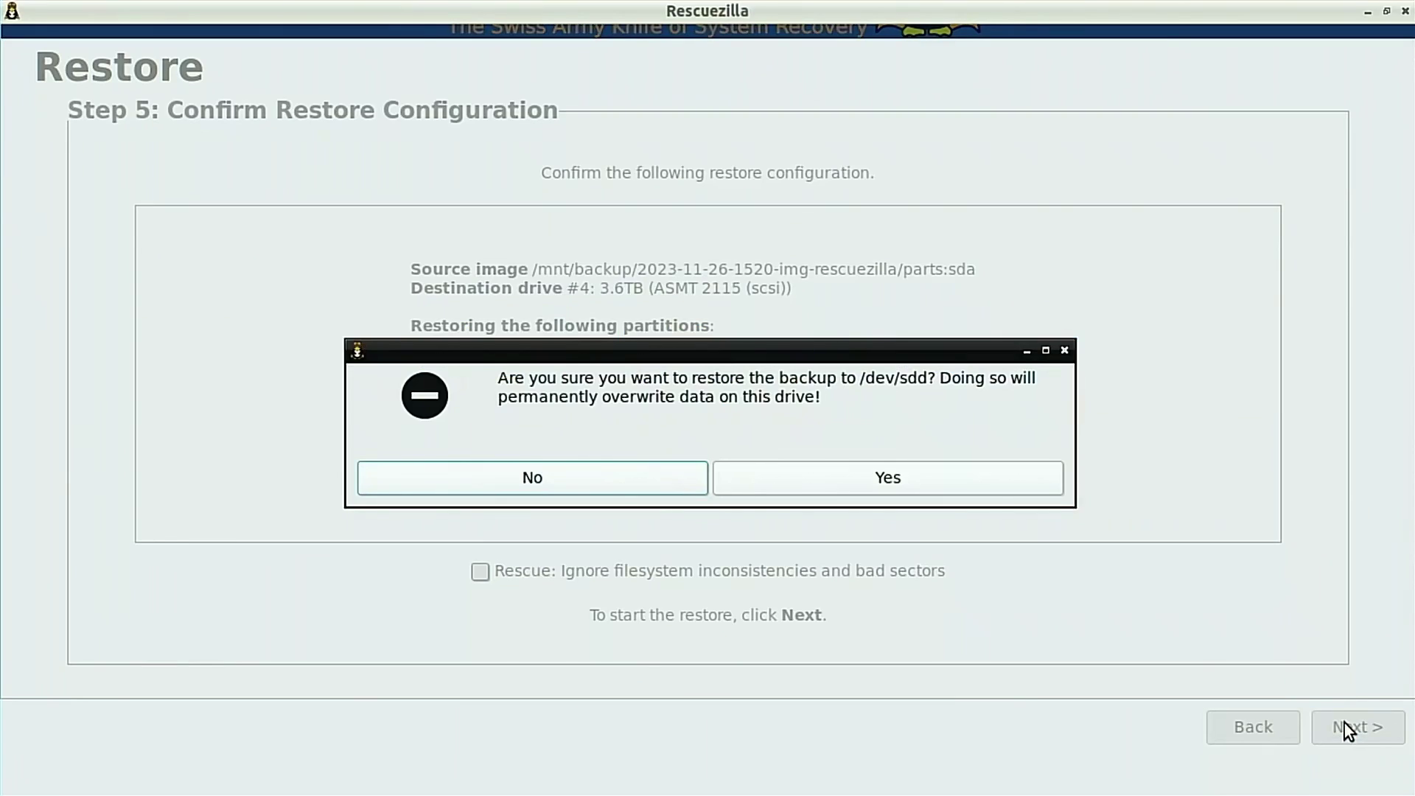
pyautogui.click(808, 488)
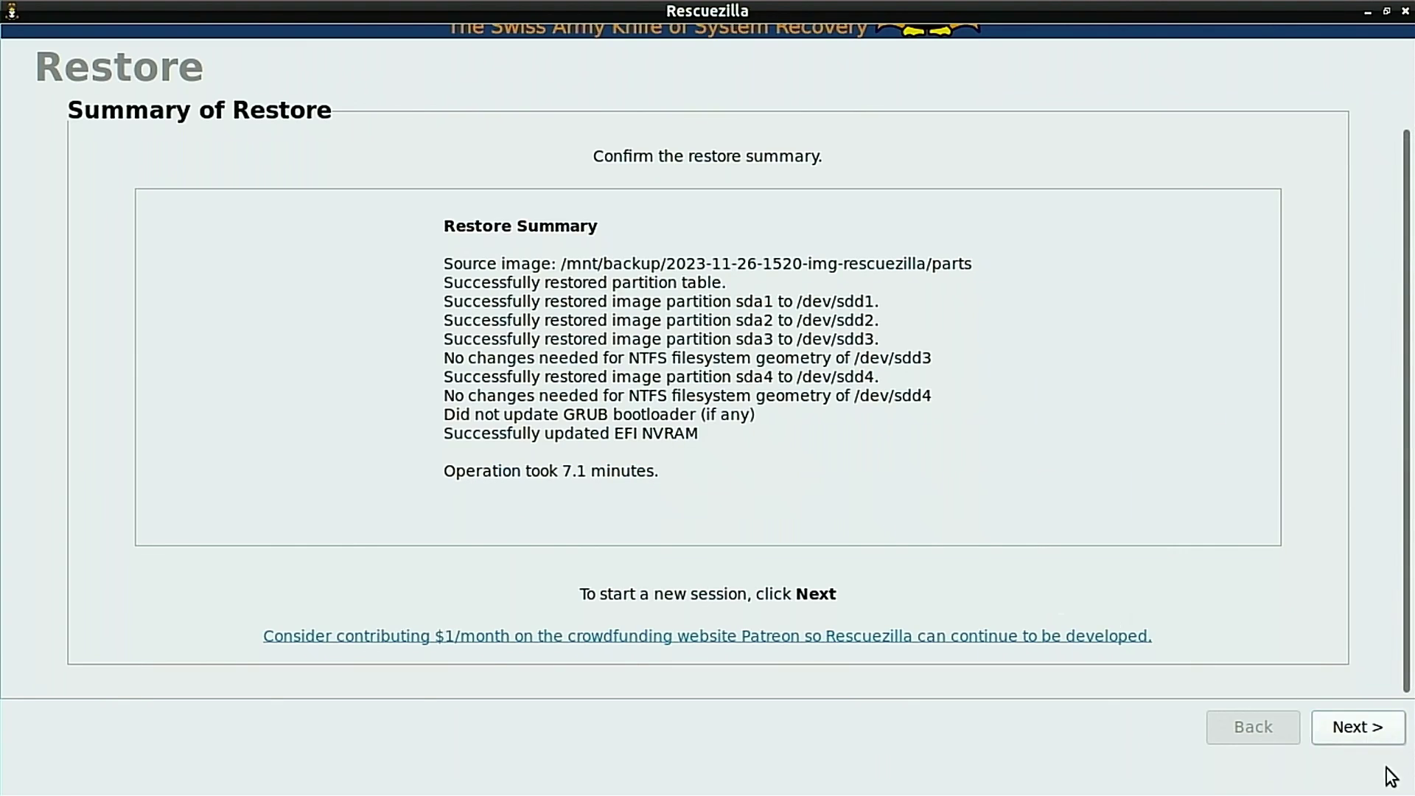
pyautogui.click(1364, 736)
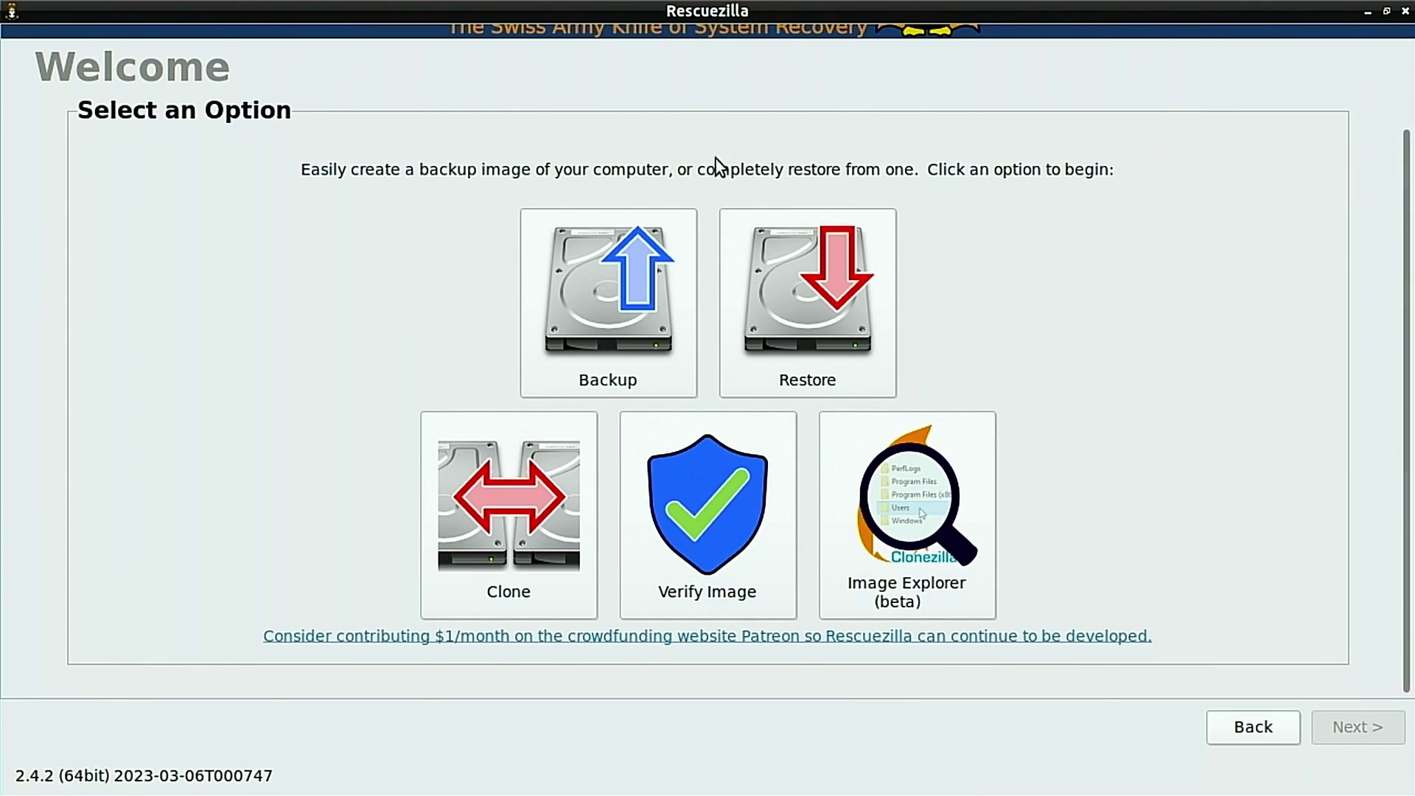
# - Close Rescuezilla, sign in to Windows with the account password, and view This PC maximised
pyautogui.click(1404, 12)
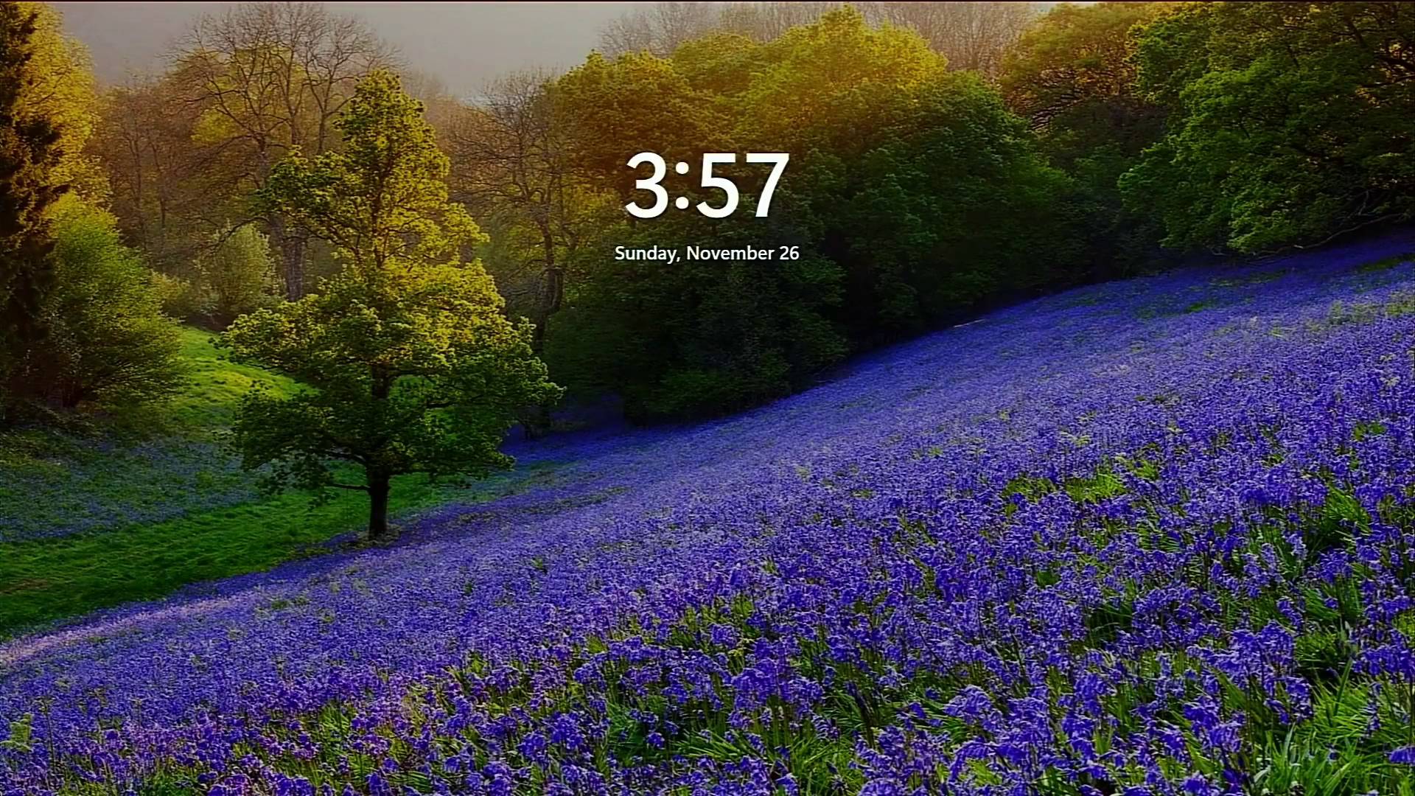
pyautogui.press('space')
pyautogui.write('**********')
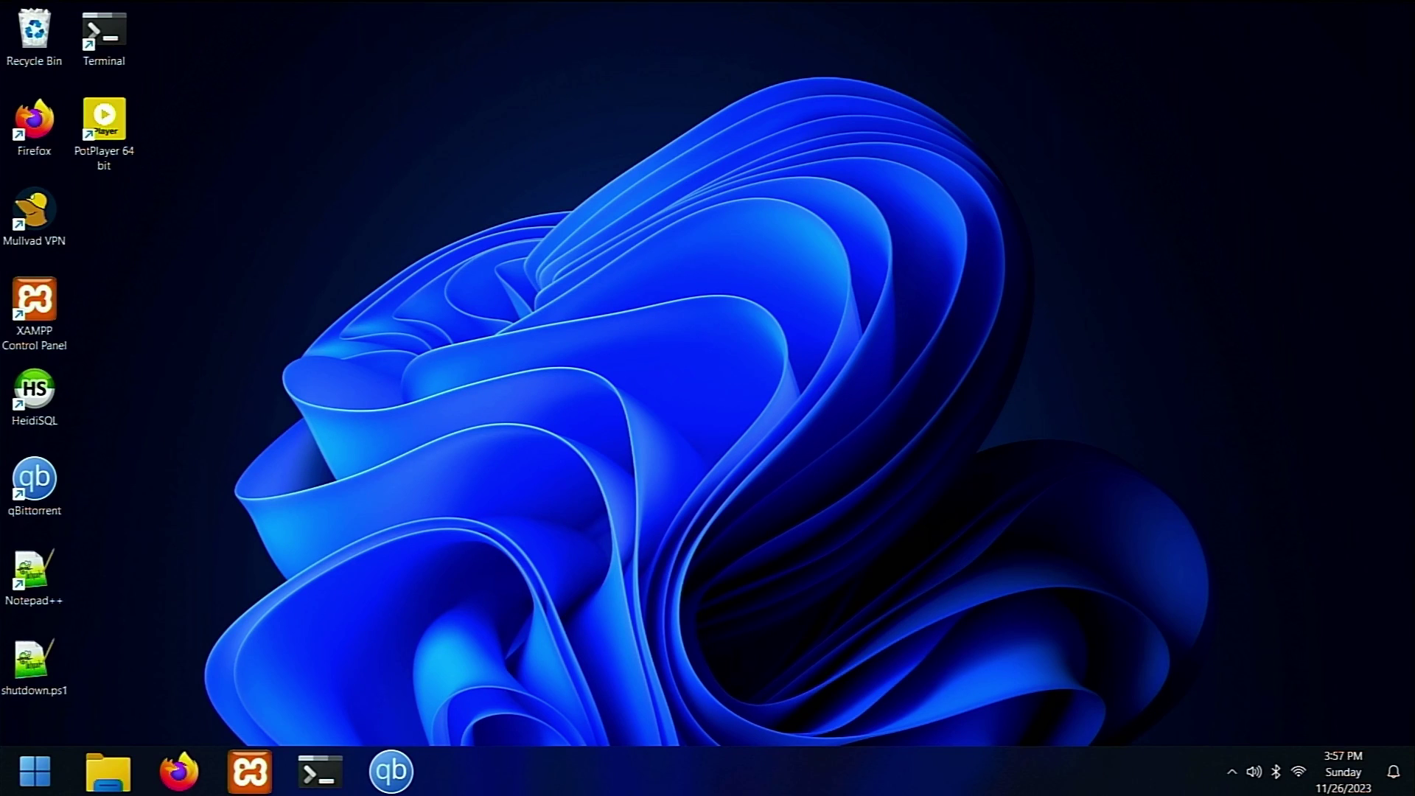
pyautogui.click(108, 771)
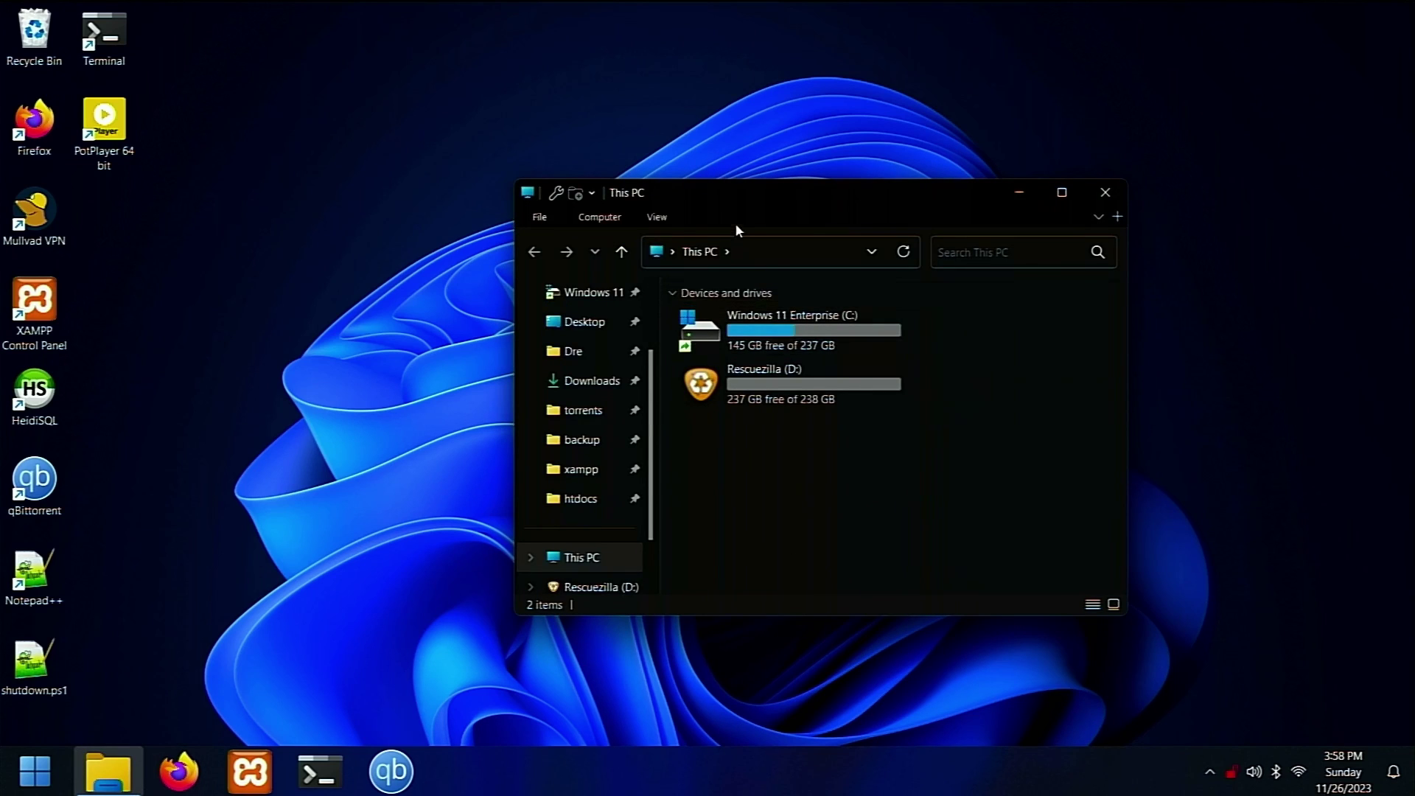
pyautogui.doubleClick(759, 201)
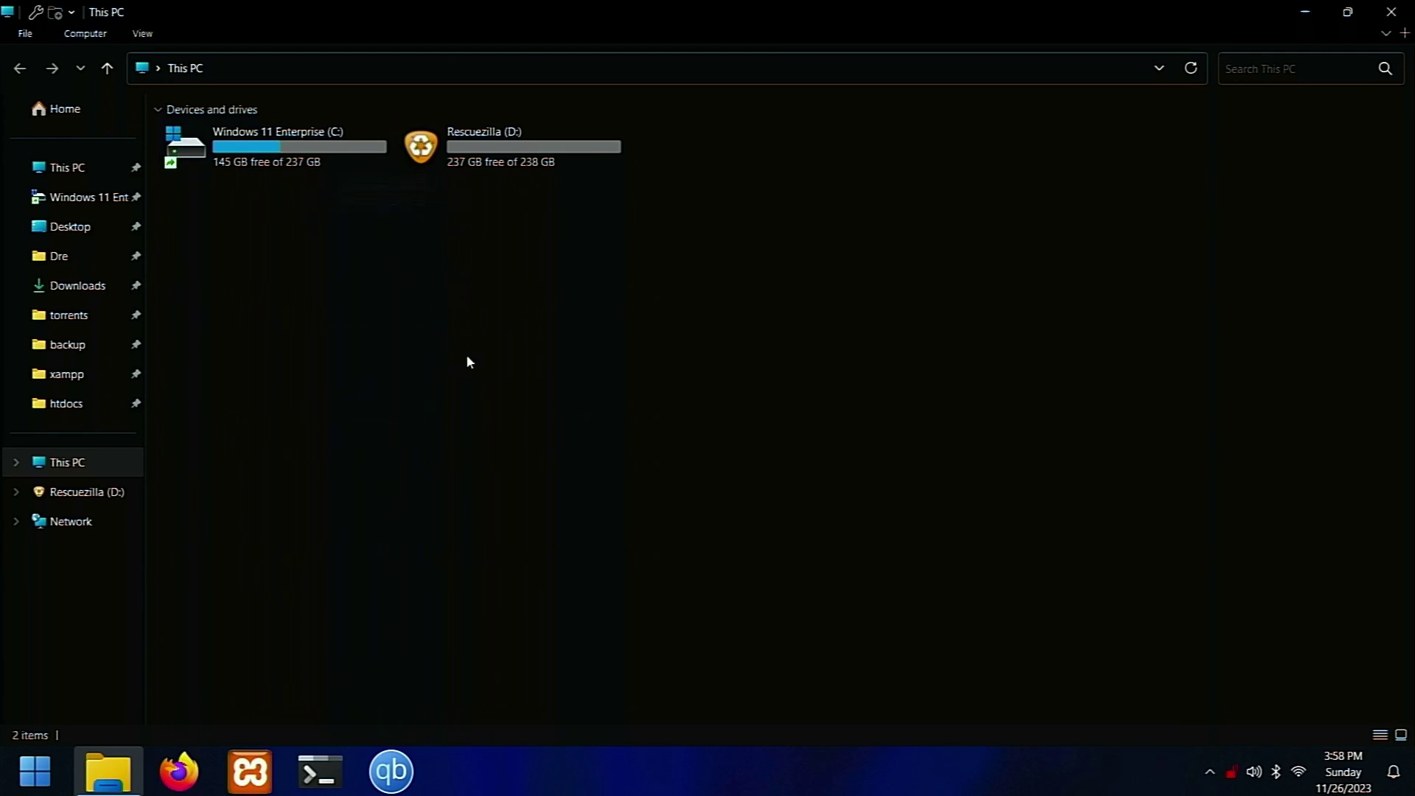
# - Launch Computer Management by searching 'com' in Start and open Disk Management
pyautogui.click(37, 782)
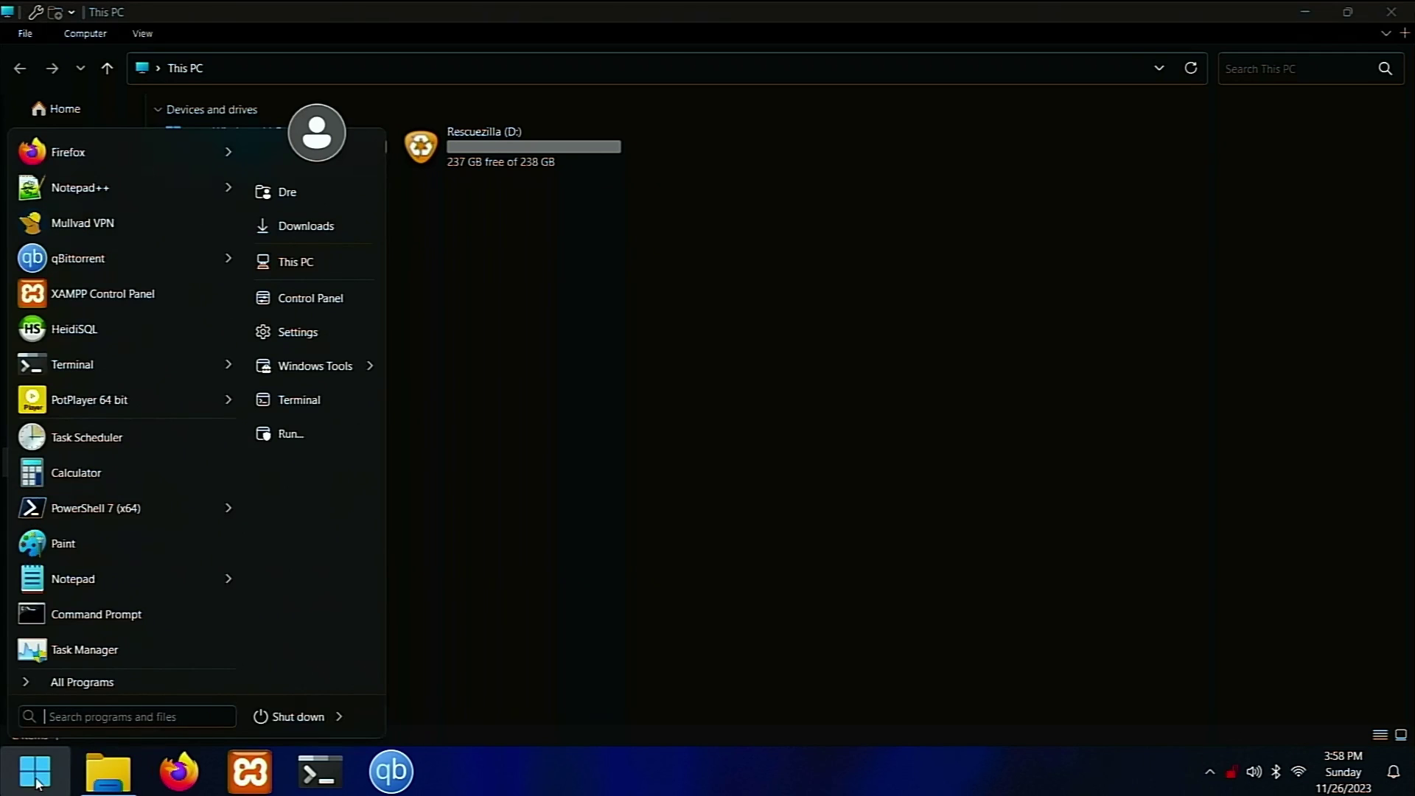
pyautogui.write('com')
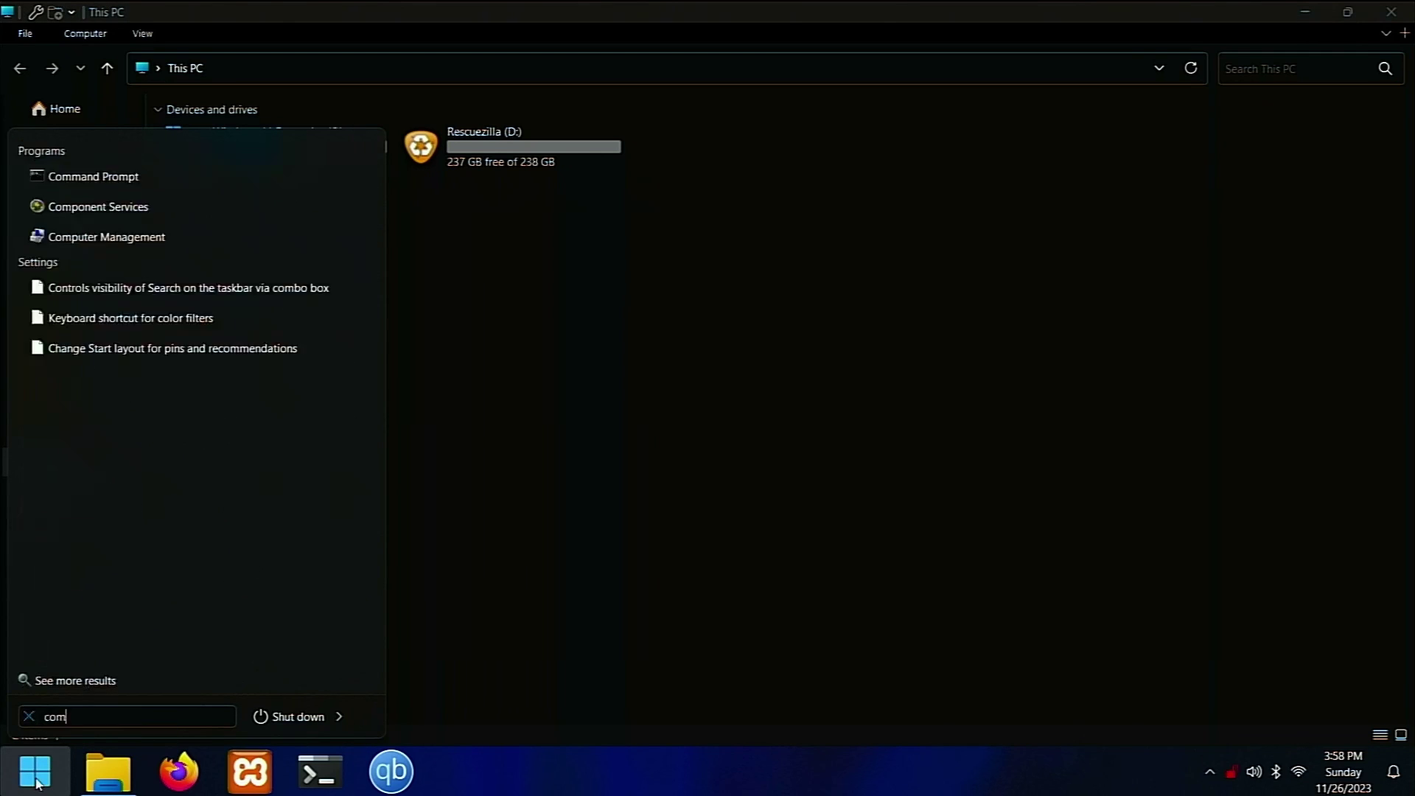
pyautogui.press('Down')
pyautogui.press('Down')
pyautogui.press('Return')
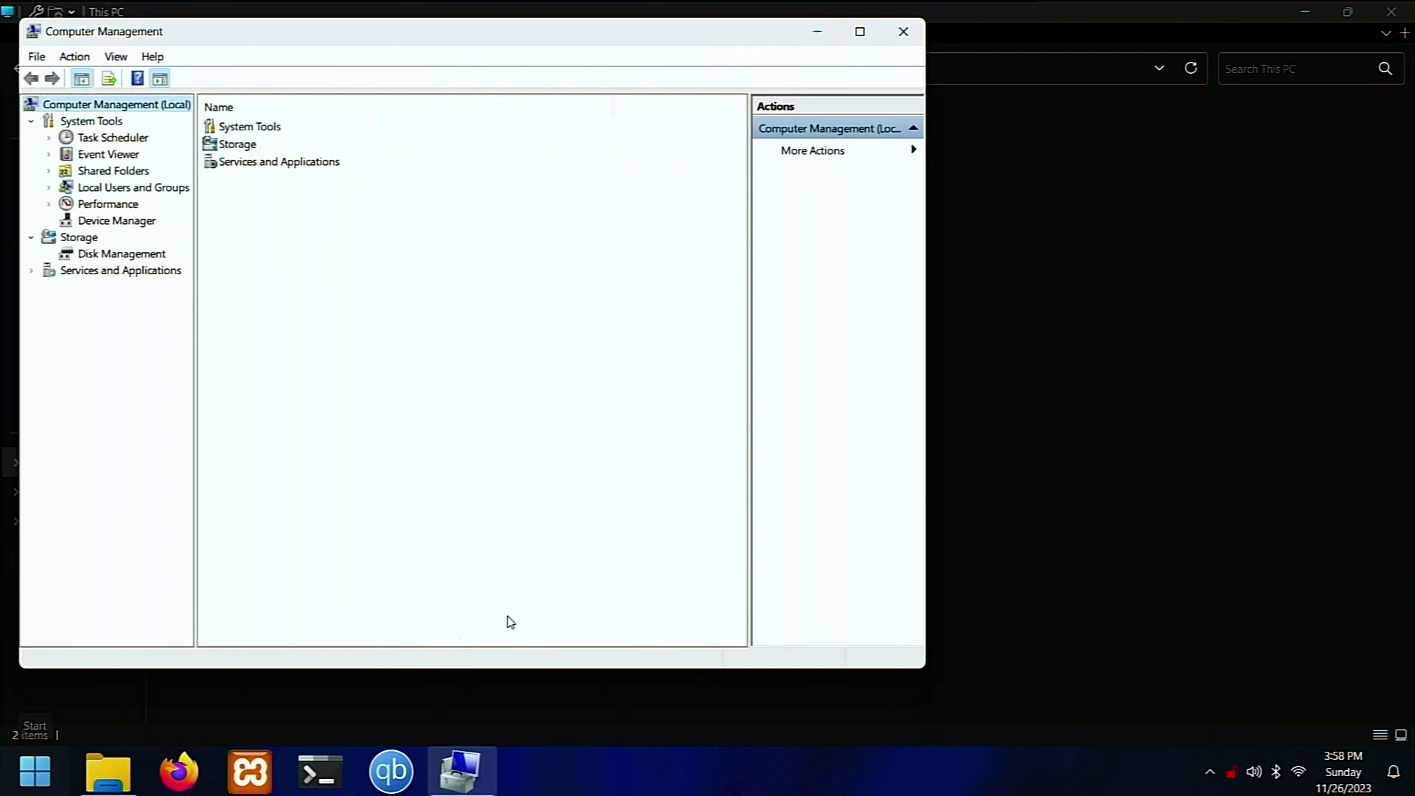
pyautogui.click(127, 258)
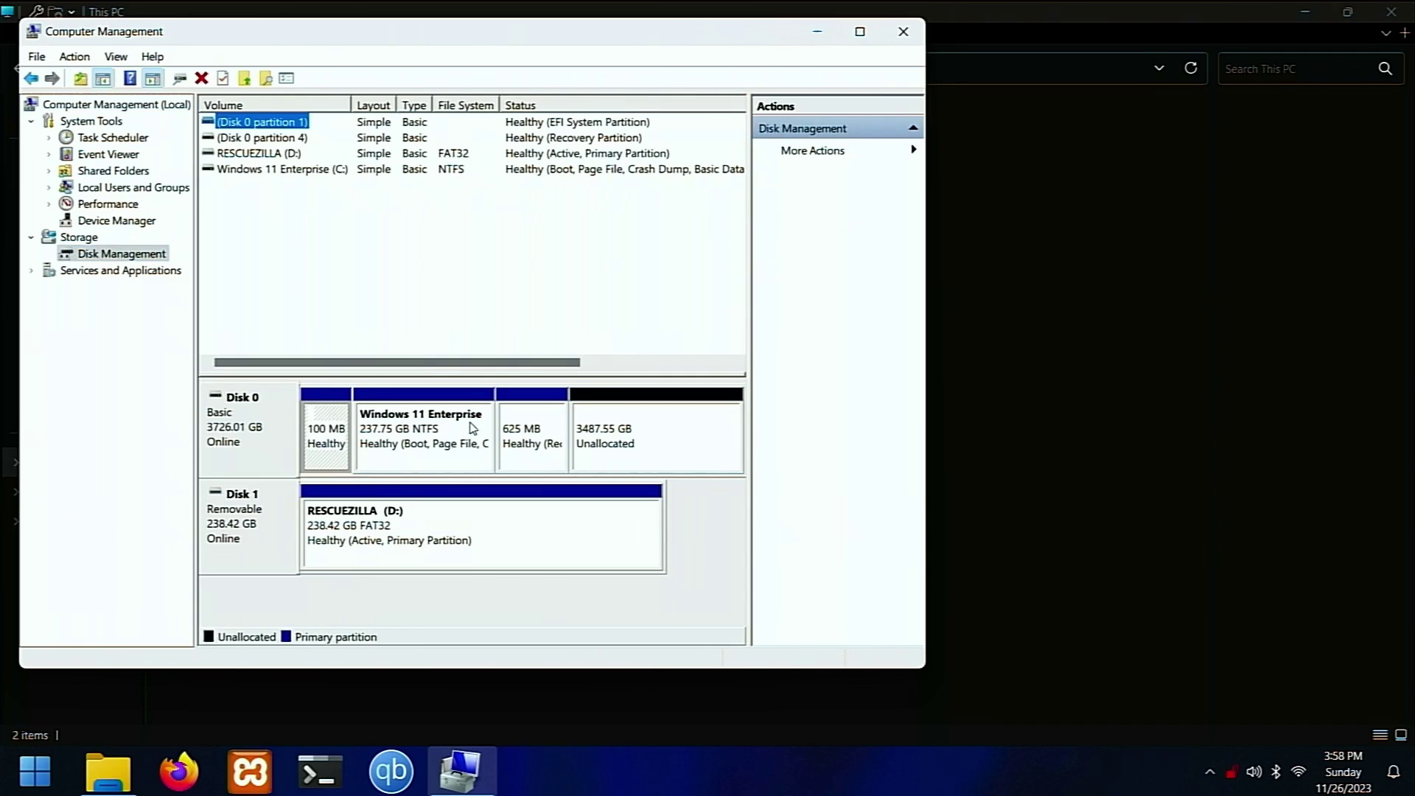
# - Inspect Disk 0's 3487.55 GB unallocated space, 625 MB recovery and Windows 11 partitions
pyautogui.click(622, 443)
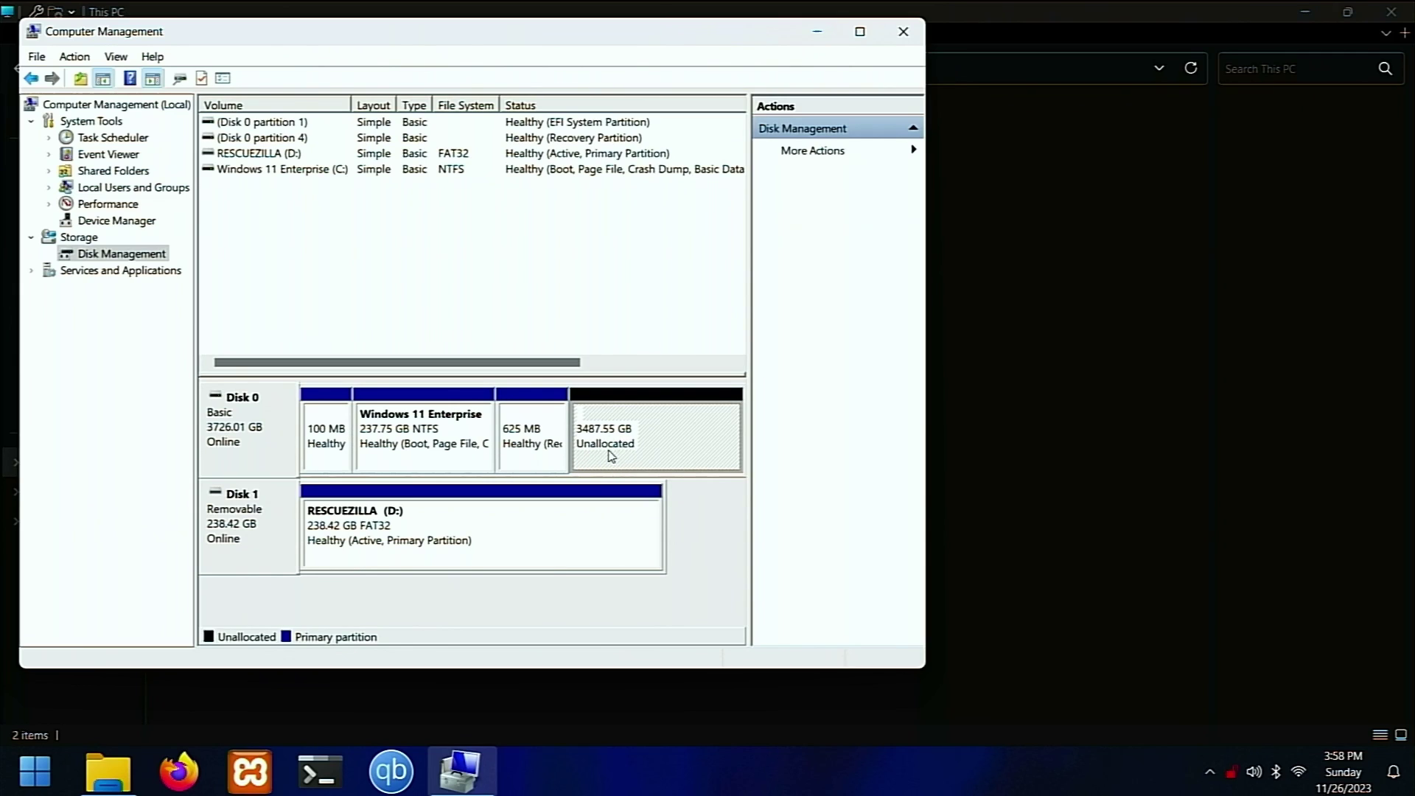
pyautogui.click(547, 457)
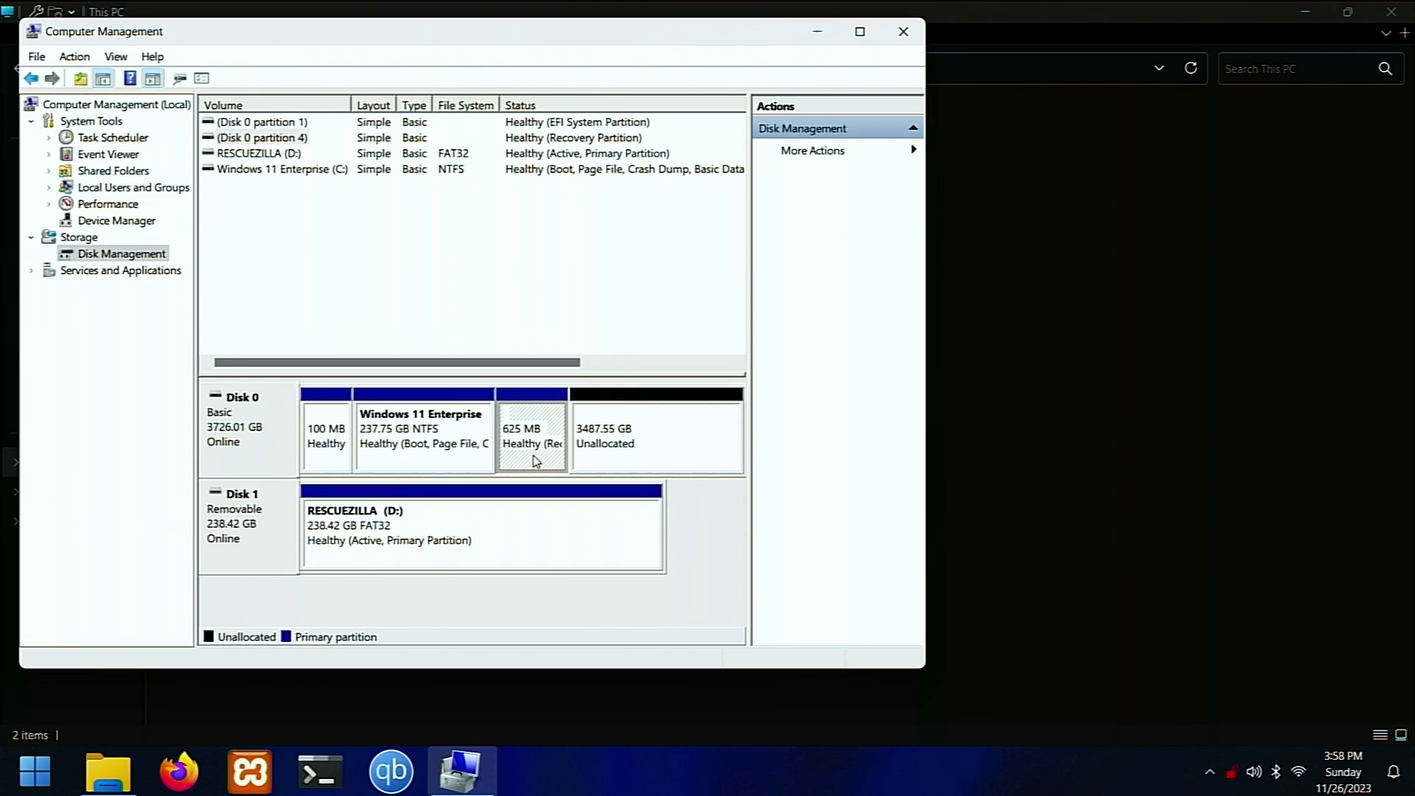
pyautogui.click(446, 458)
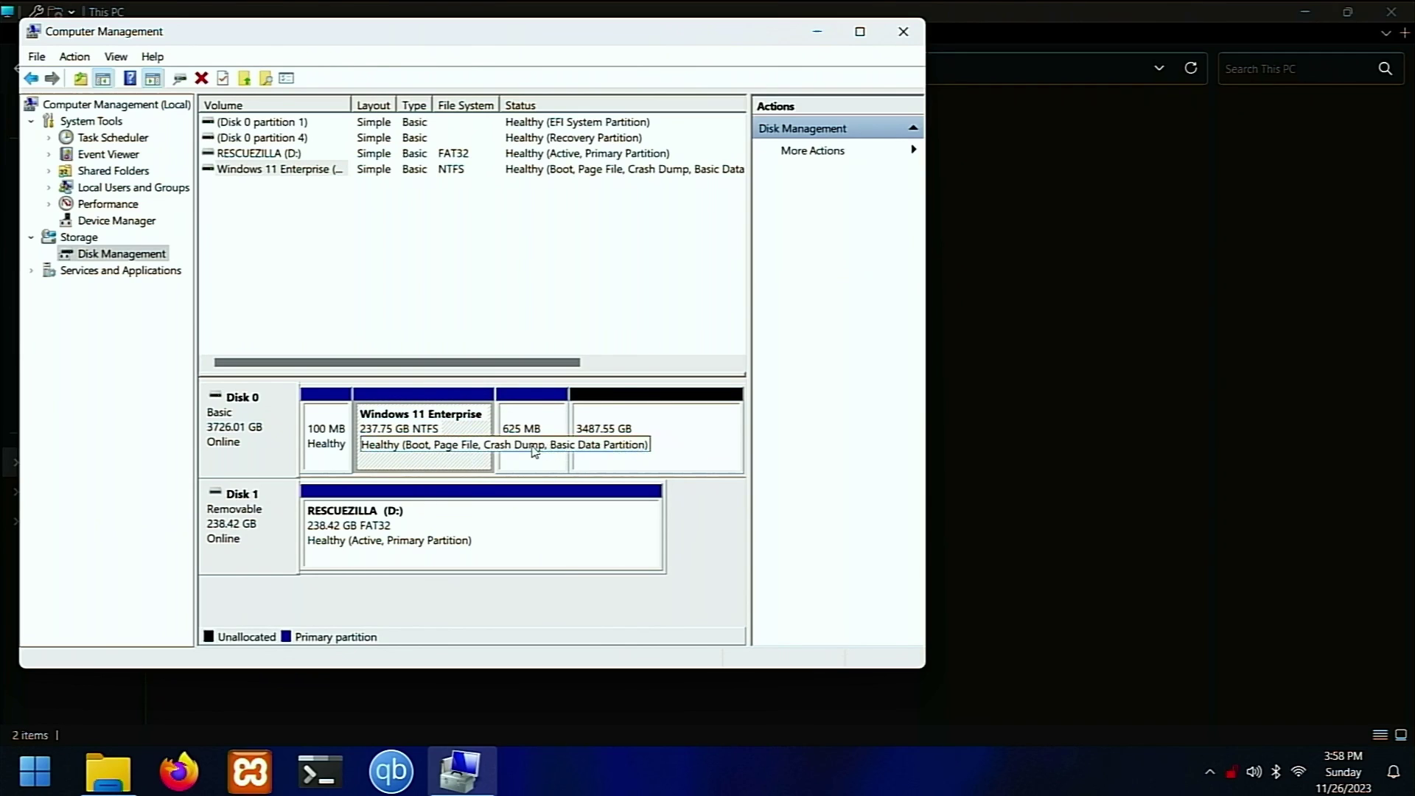
pyautogui.click(672, 440)
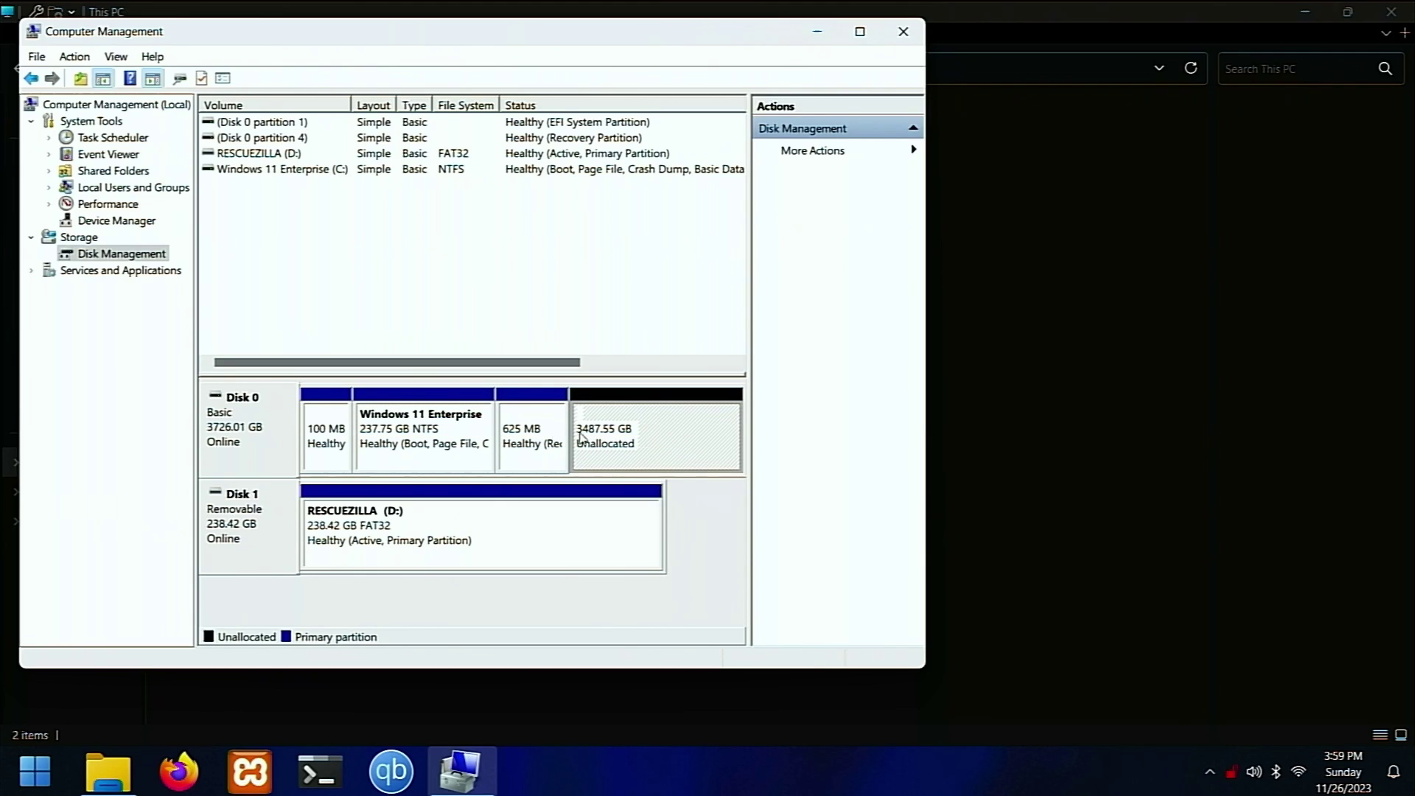
pyautogui.click(432, 451)
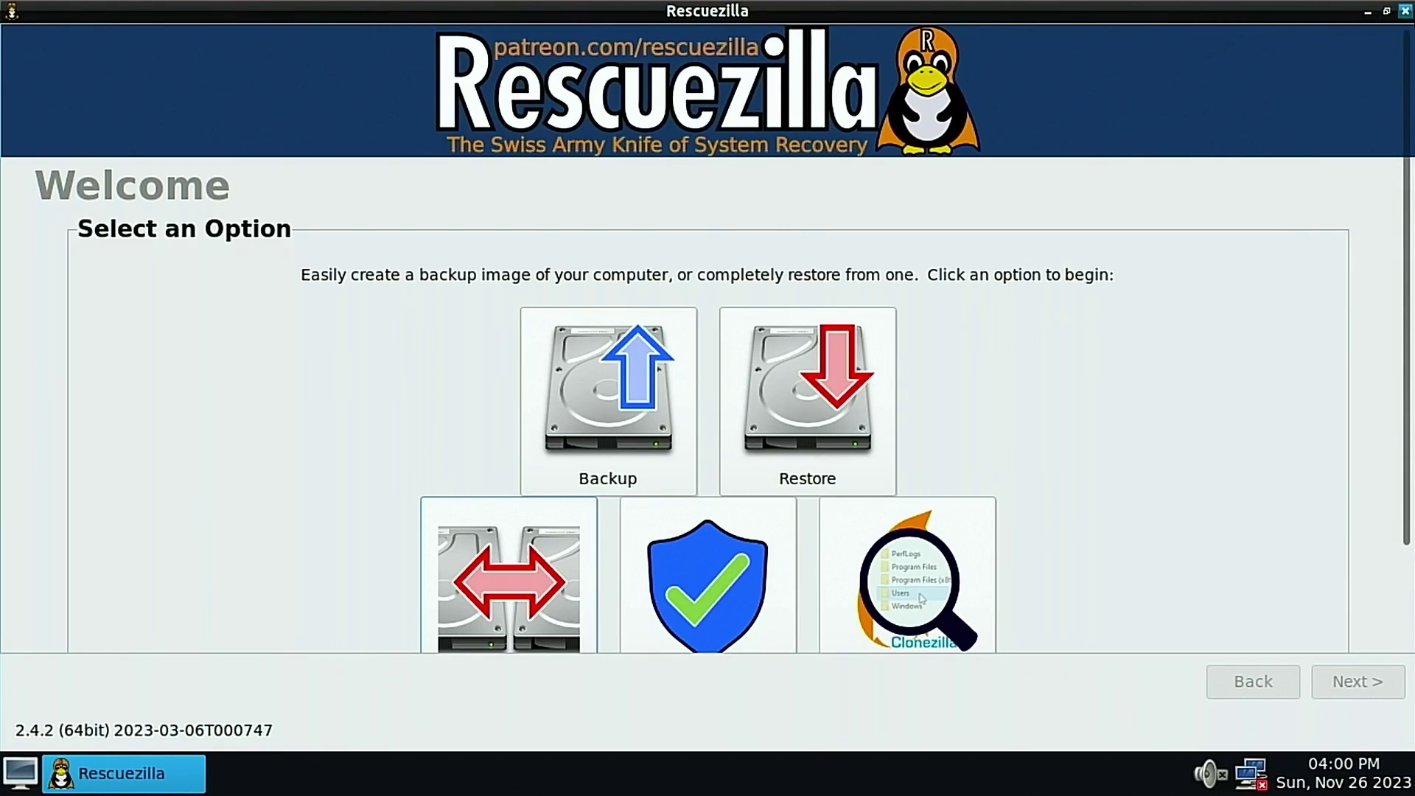
# - Open GParted maximised on /dev/sda and inspect sda3, sda4 and the 3.41 TiB unallocated space
pyautogui.click(1405, 11)
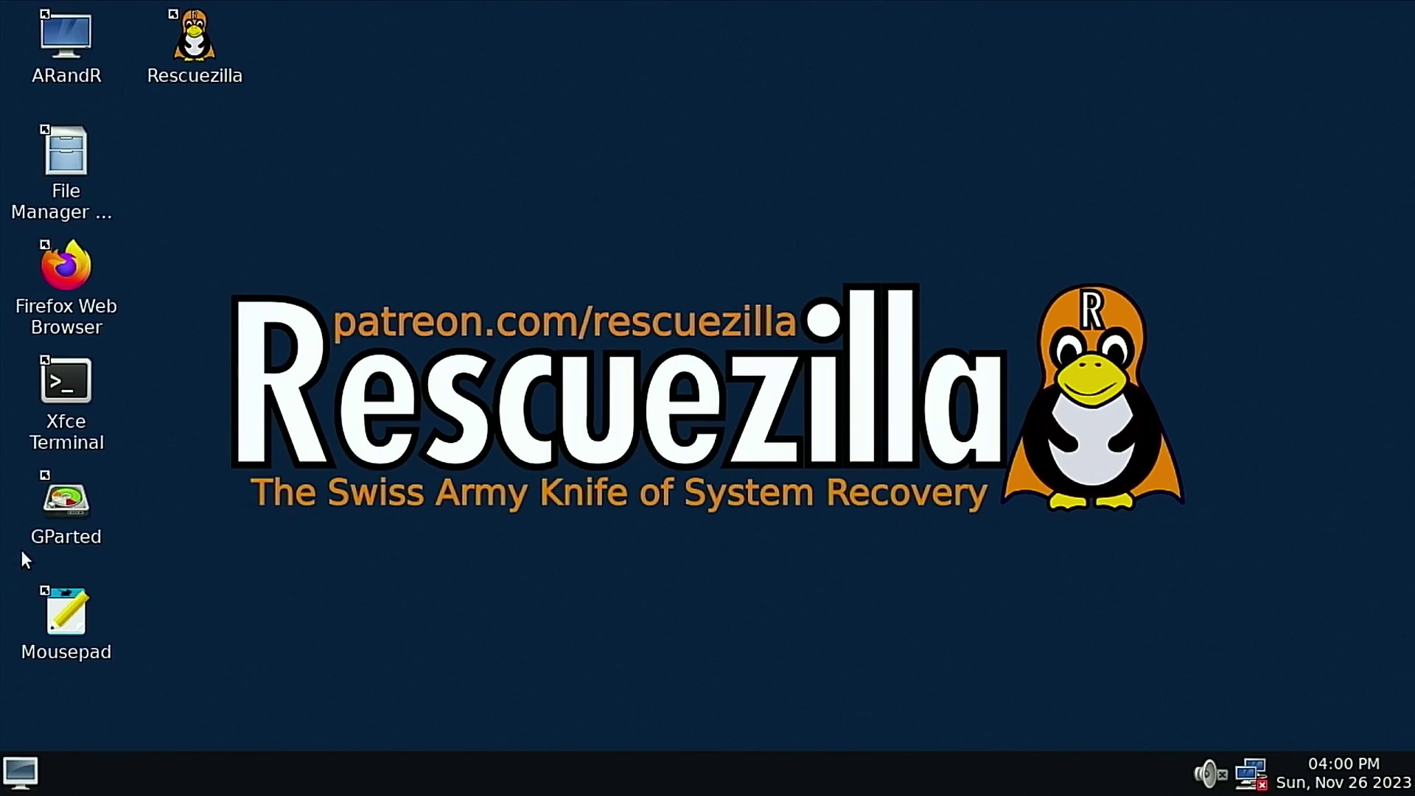
pyautogui.doubleClick(77, 532)
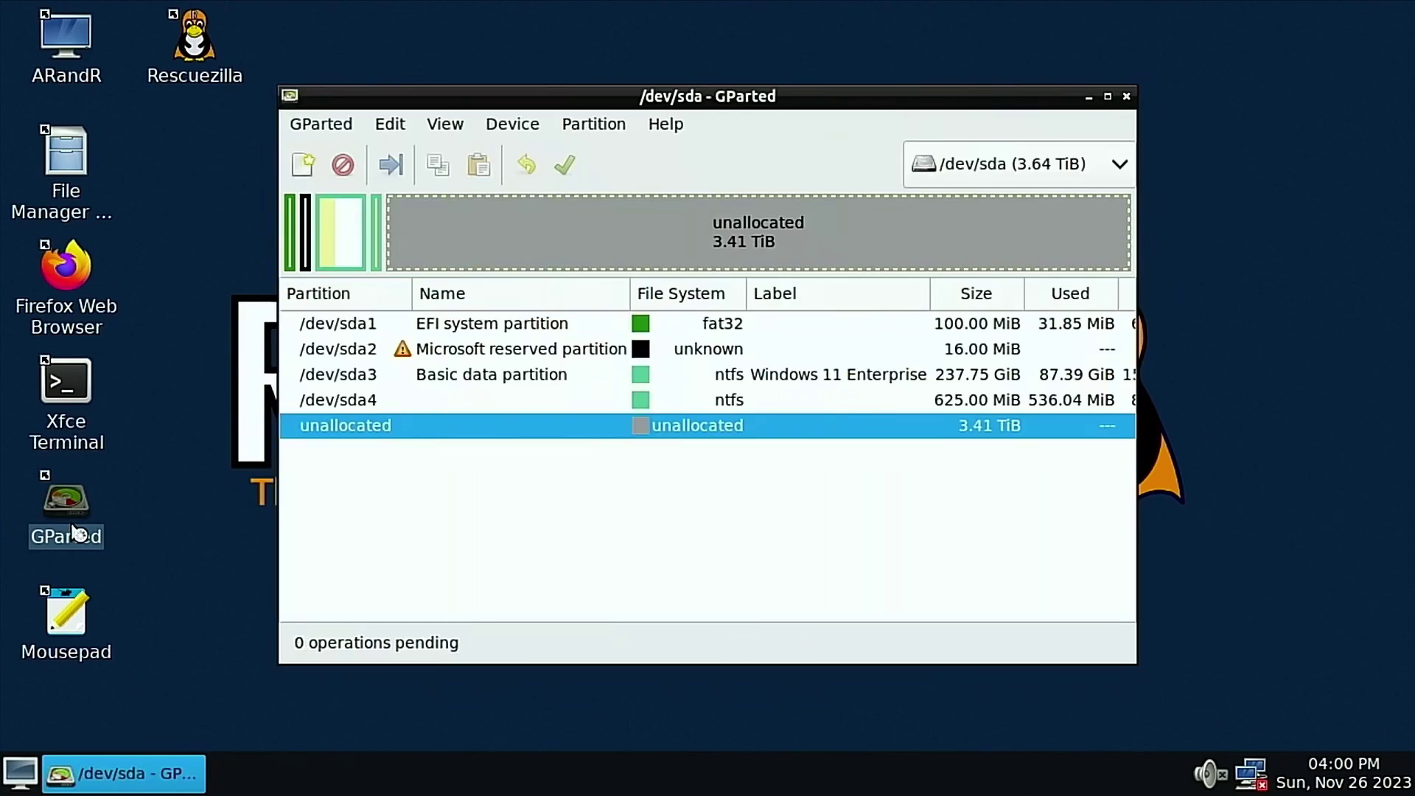
pyautogui.doubleClick(1060, 92)
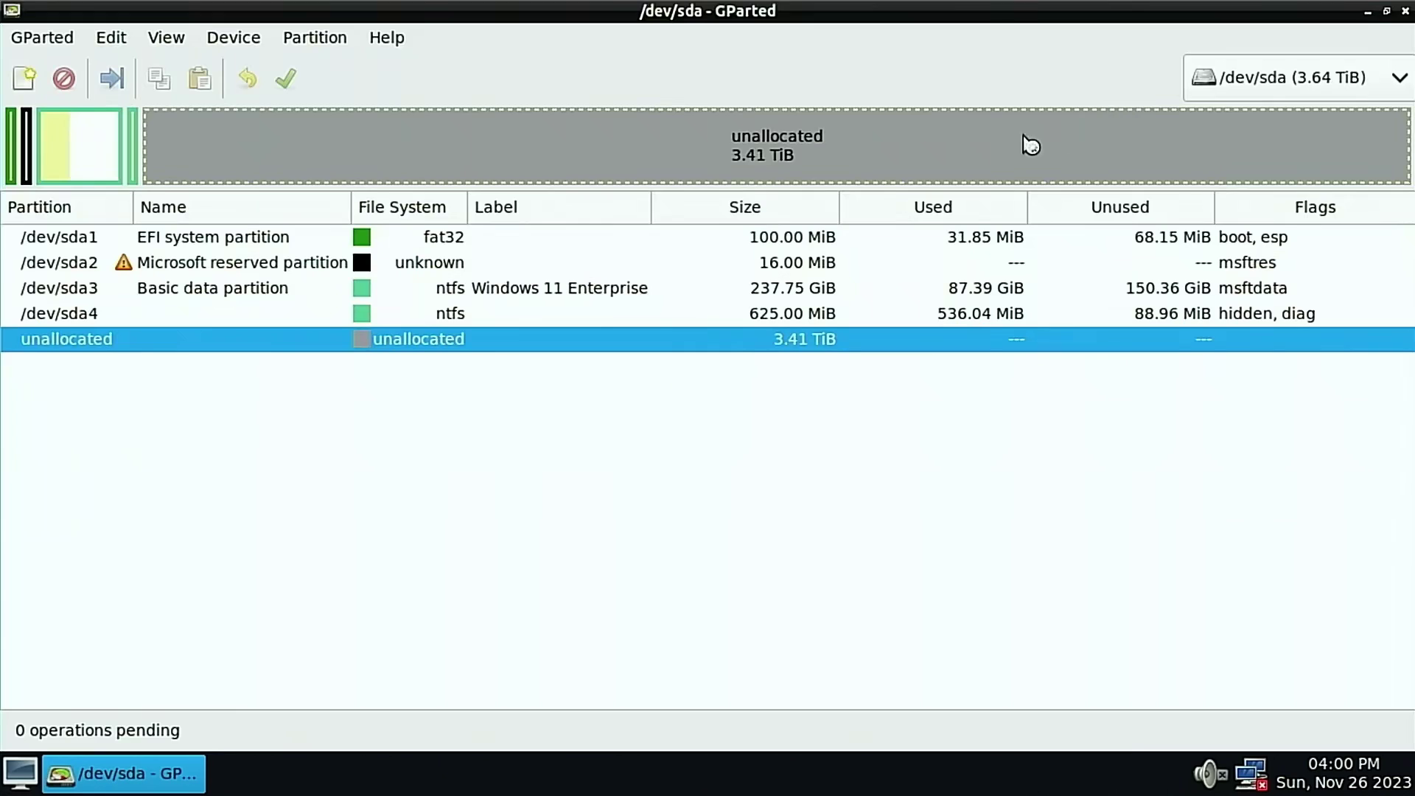
pyautogui.click(1281, 76)
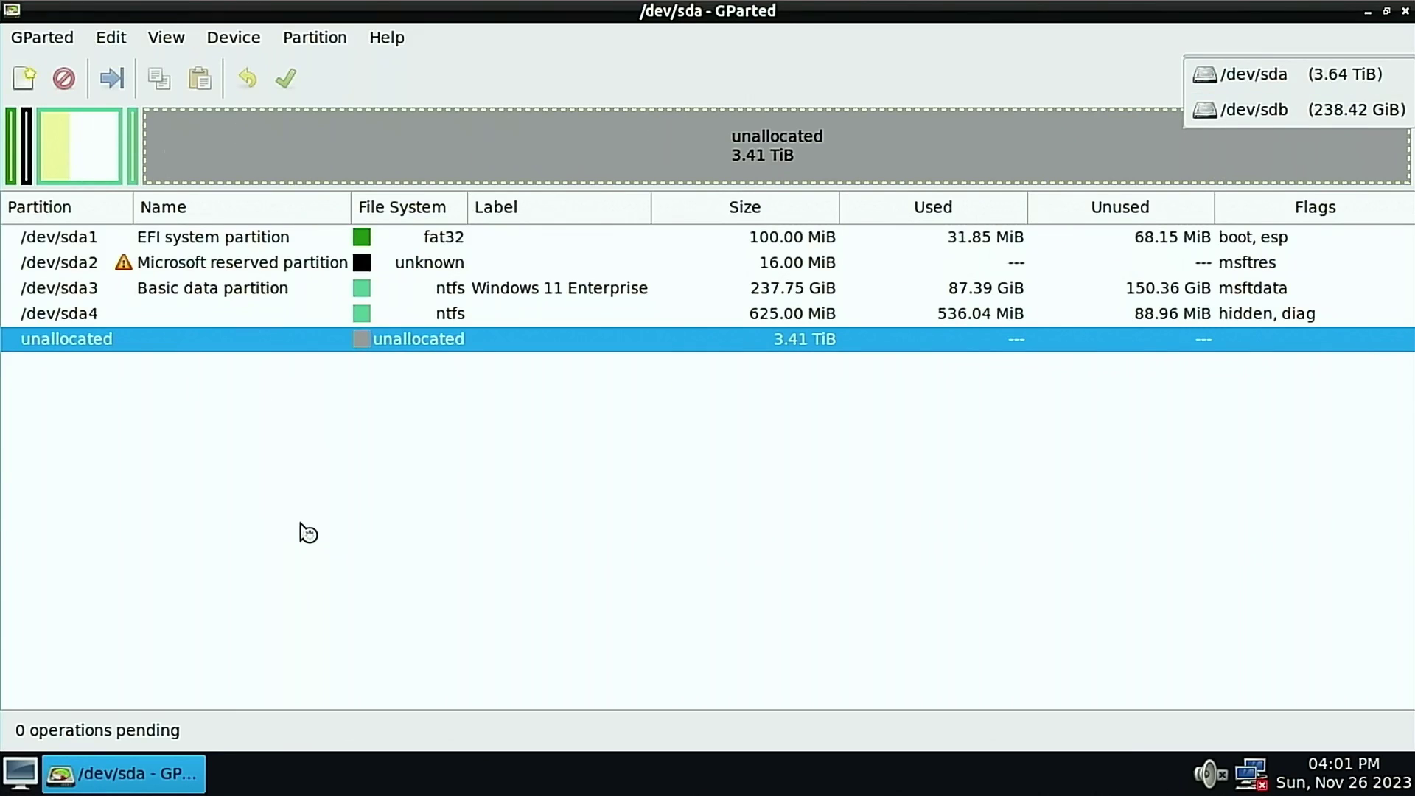
pyautogui.click(310, 529)
pyautogui.press('Up')
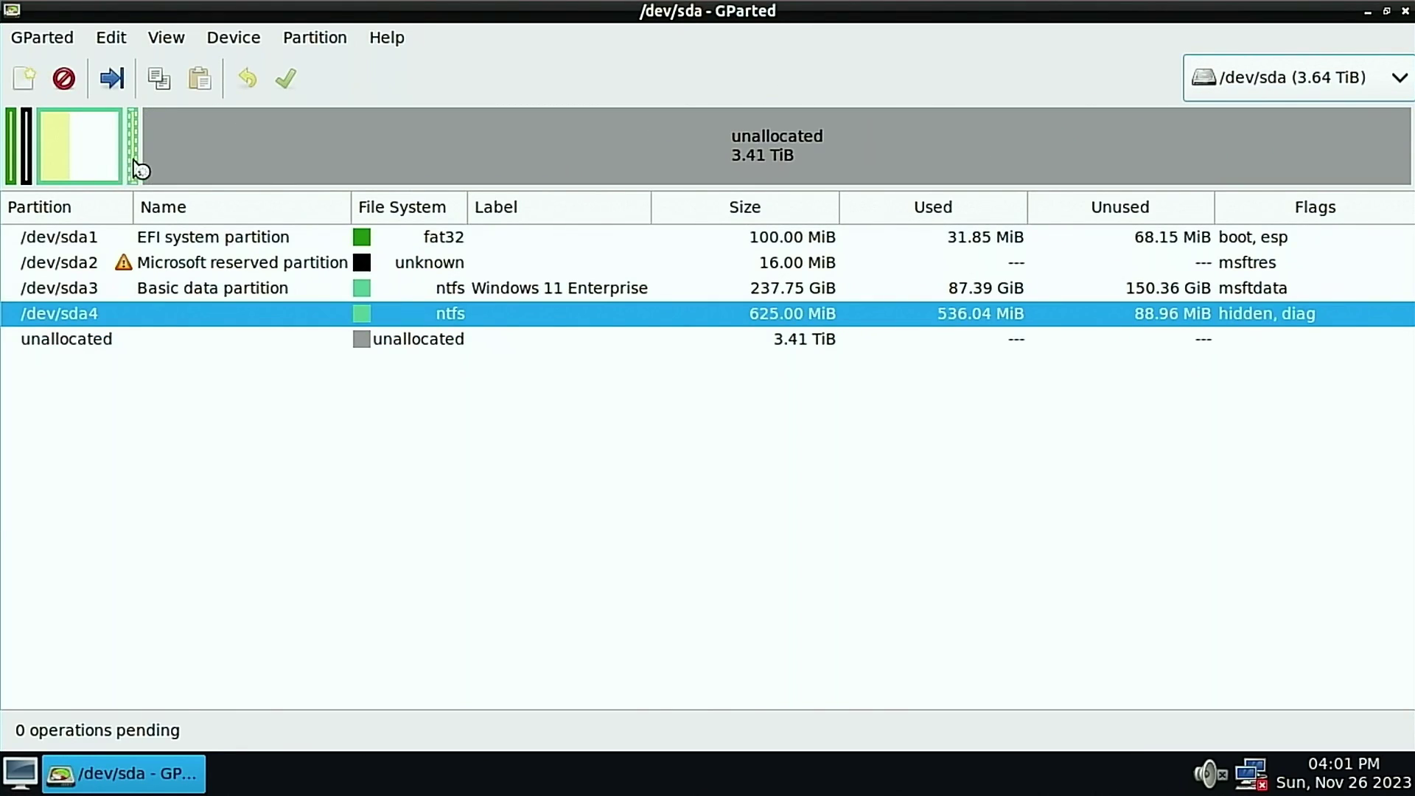
pyautogui.click(1090, 140)
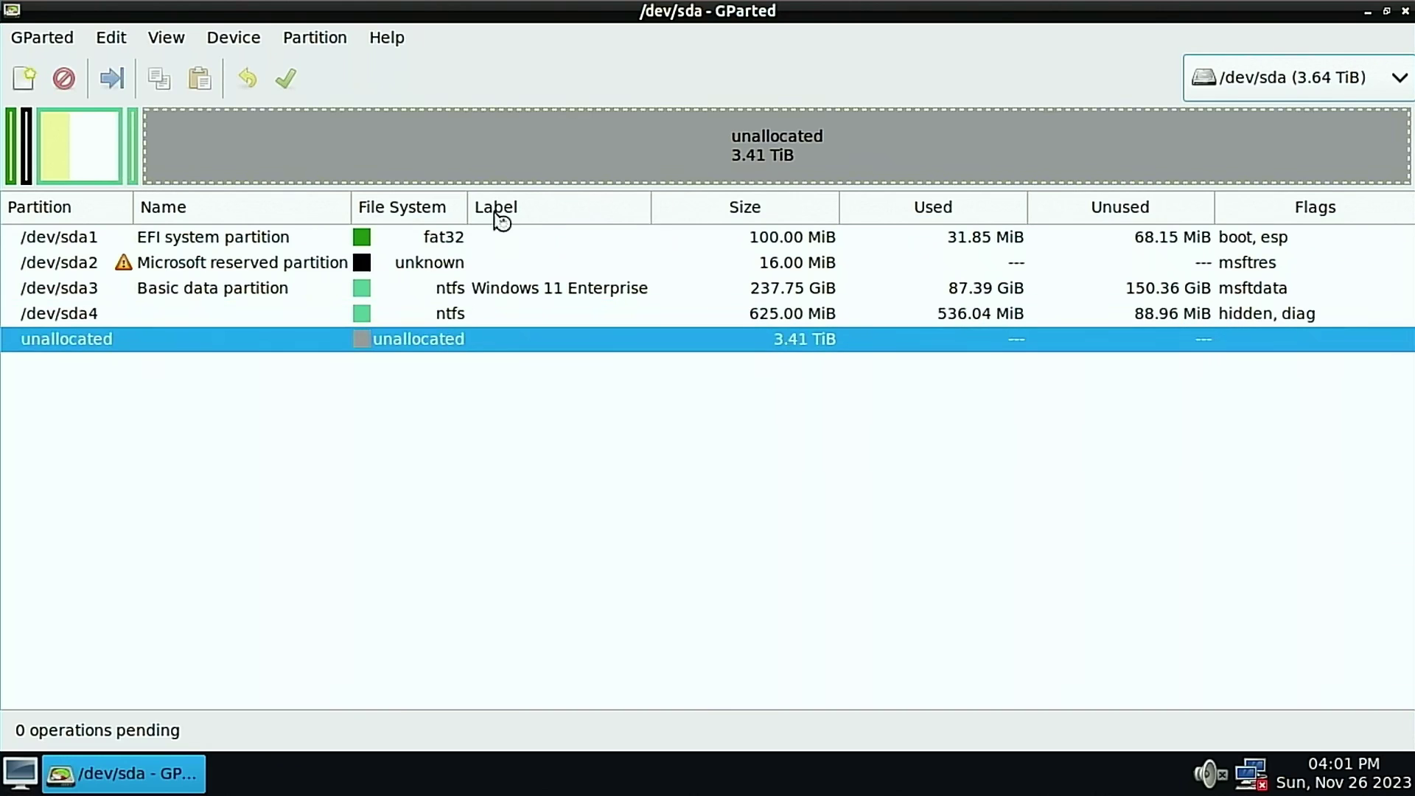
pyautogui.click(76, 133)
pyautogui.click(144, 325)
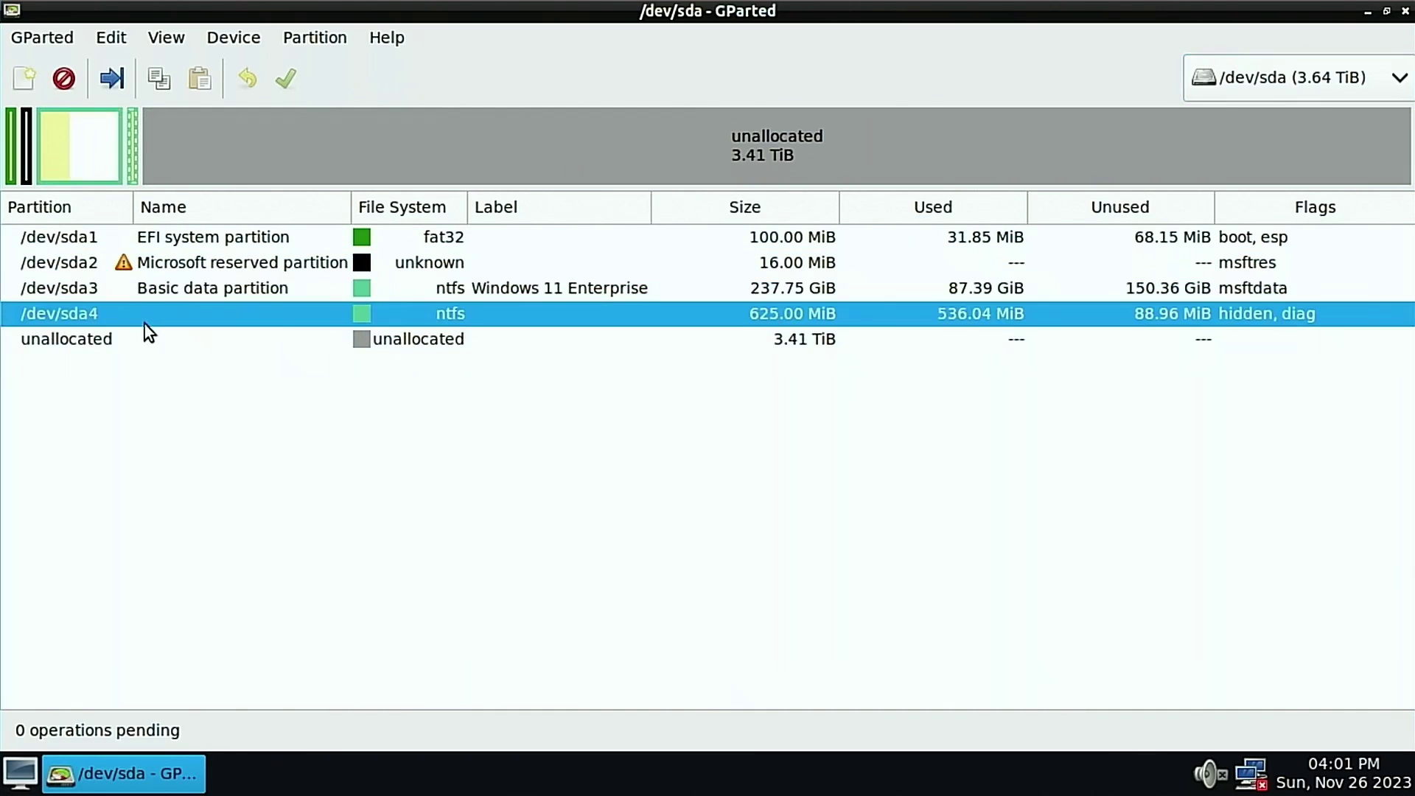
# - Resize/Move sda4 so all 3571251 MiB of free space precedes it, placing it at the disk end
pyautogui.rightClick(144, 325)
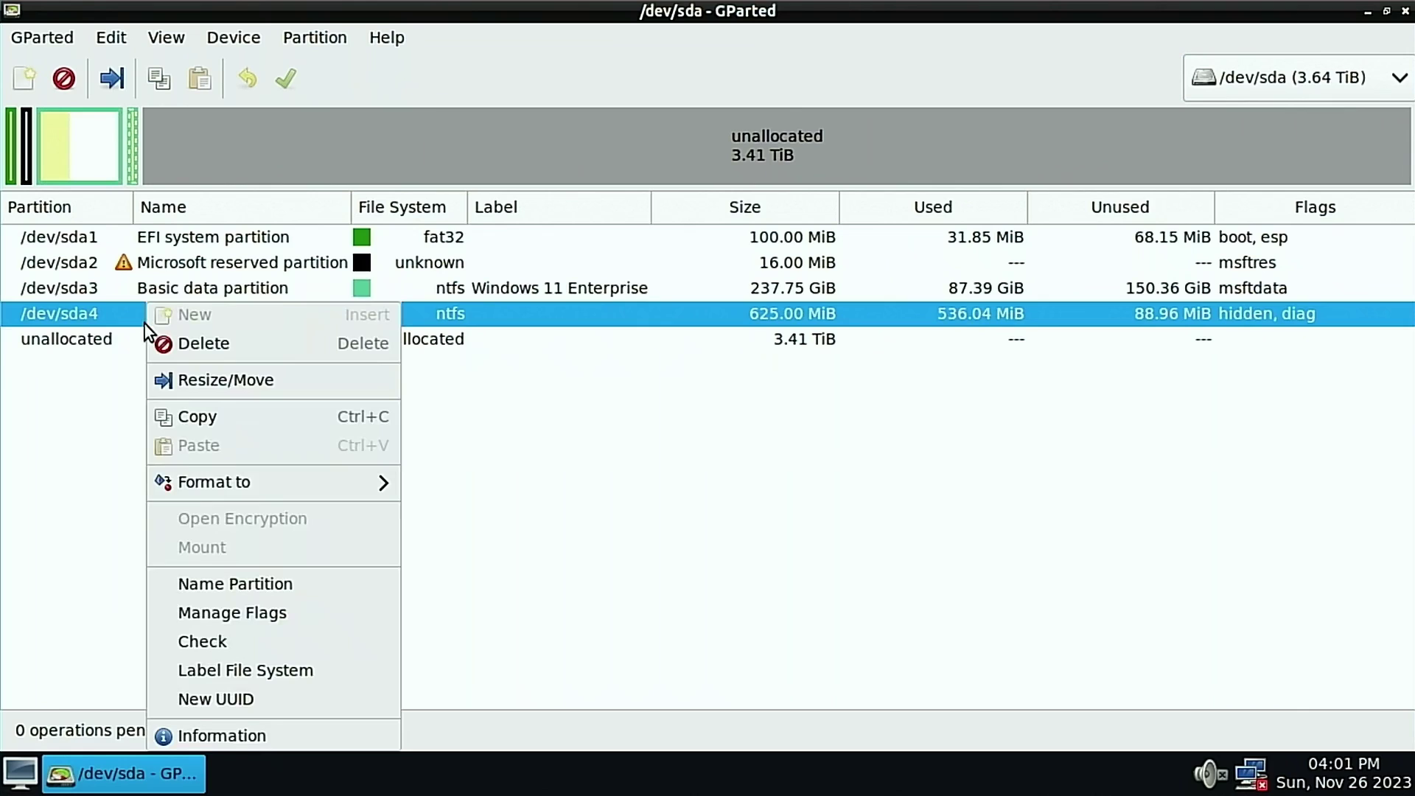
pyautogui.click(178, 379)
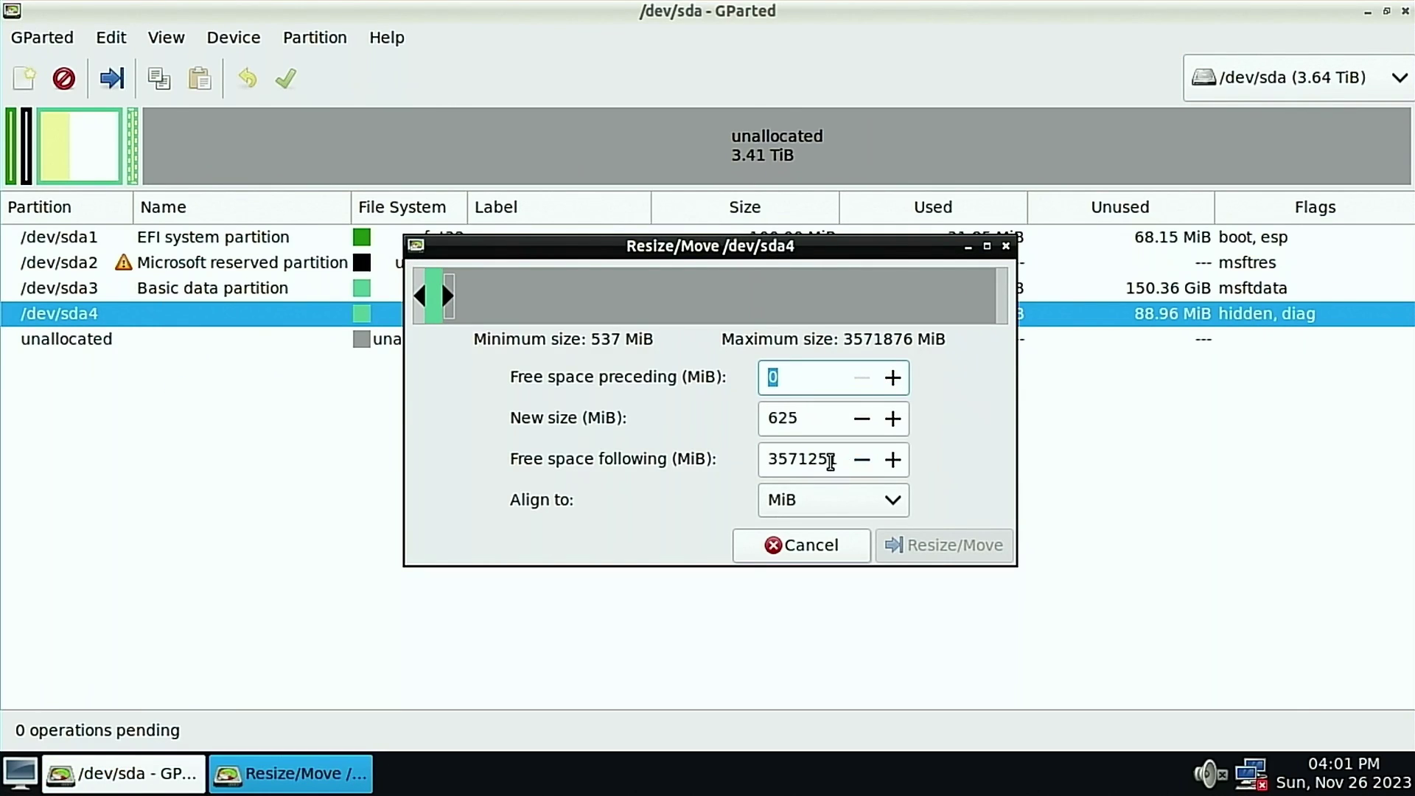
pyautogui.doubleClick(803, 458)
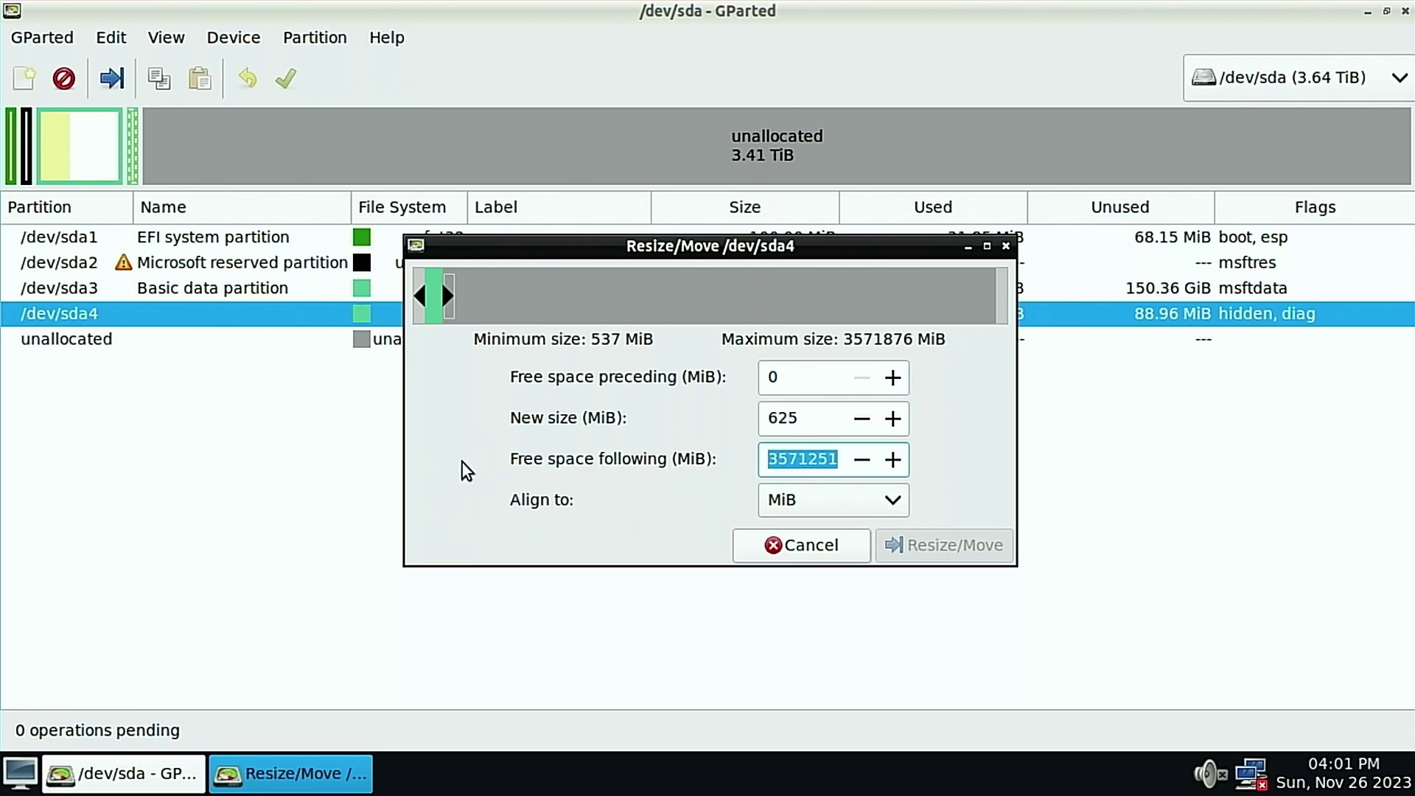
pyautogui.rightClick(835, 459)
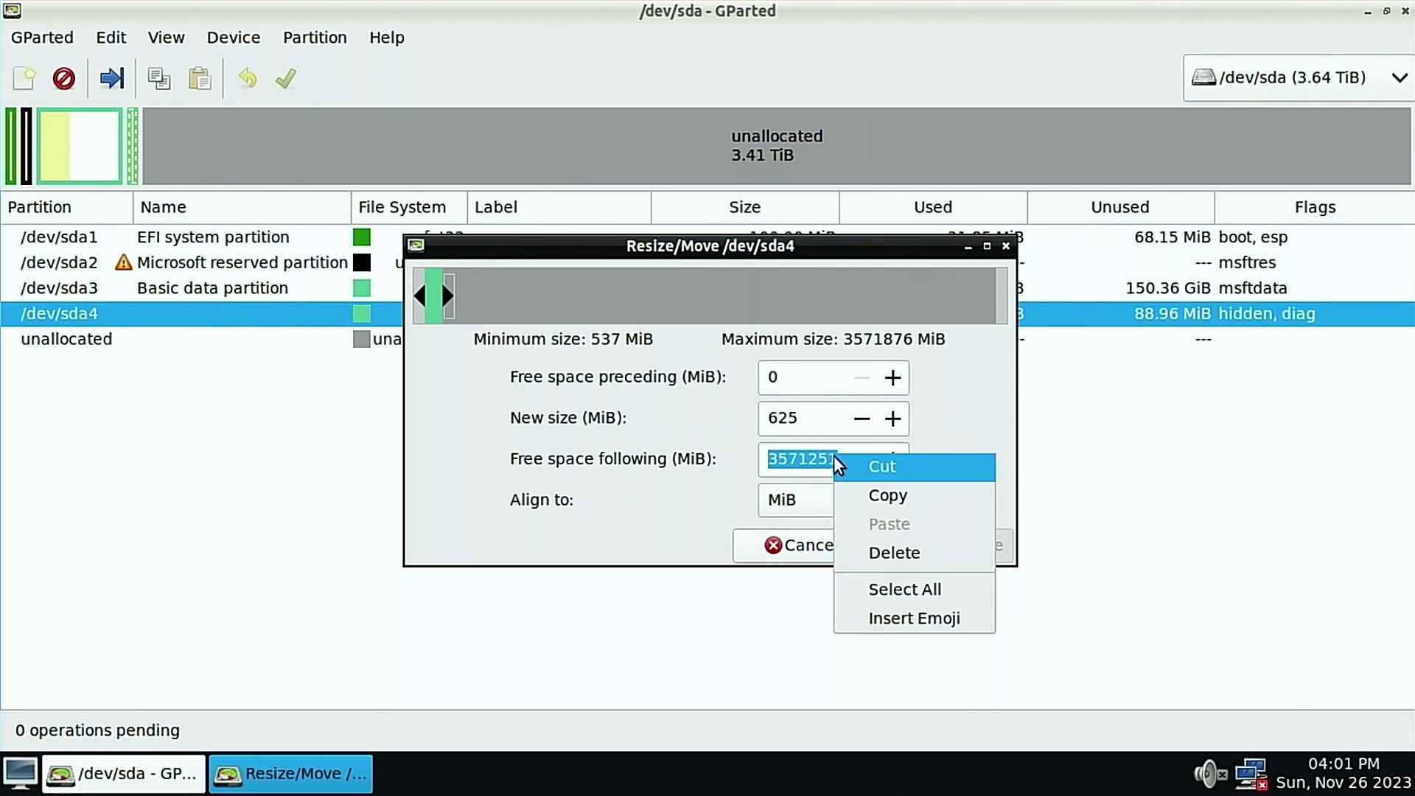
pyautogui.click(840, 467)
pyautogui.click(767, 377)
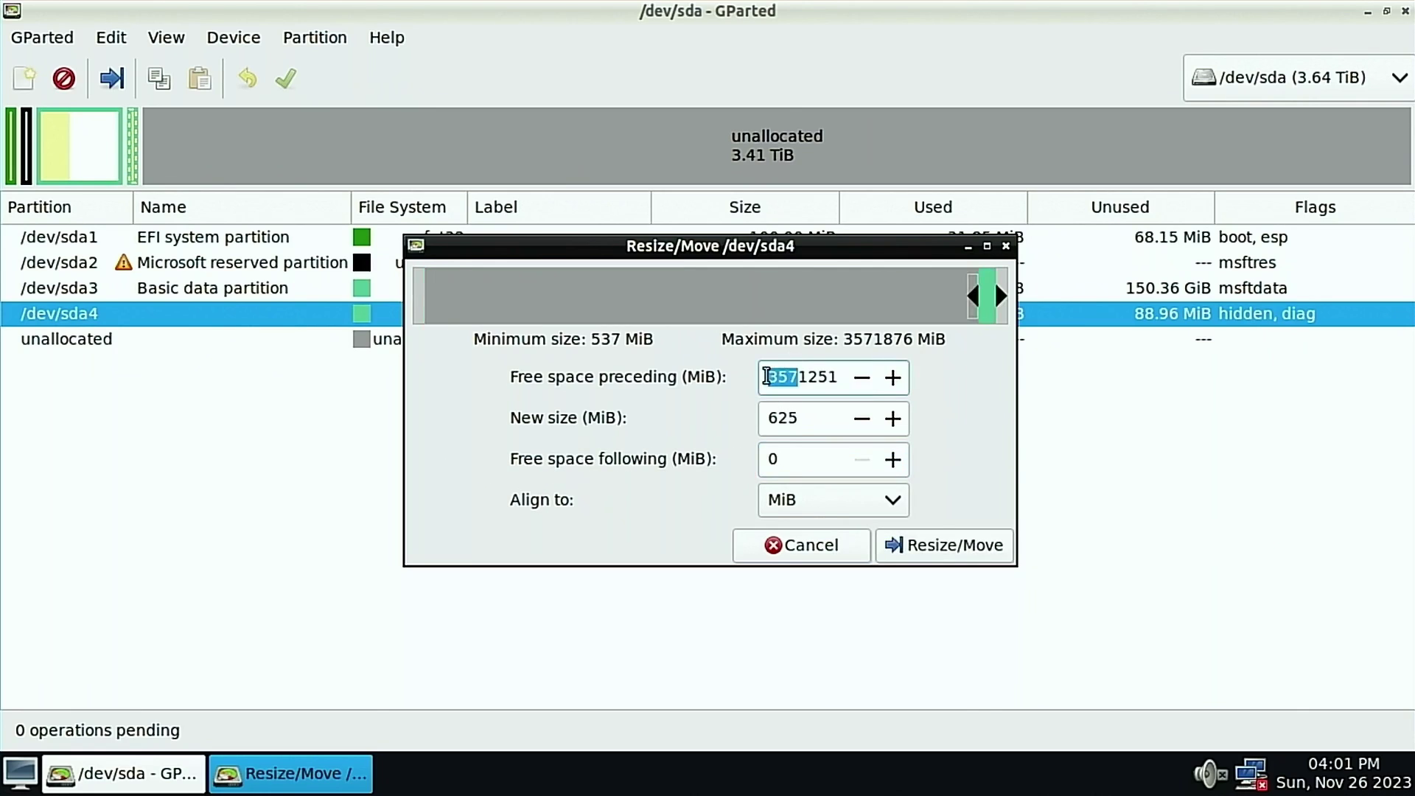
pyautogui.doubleClick(808, 376)
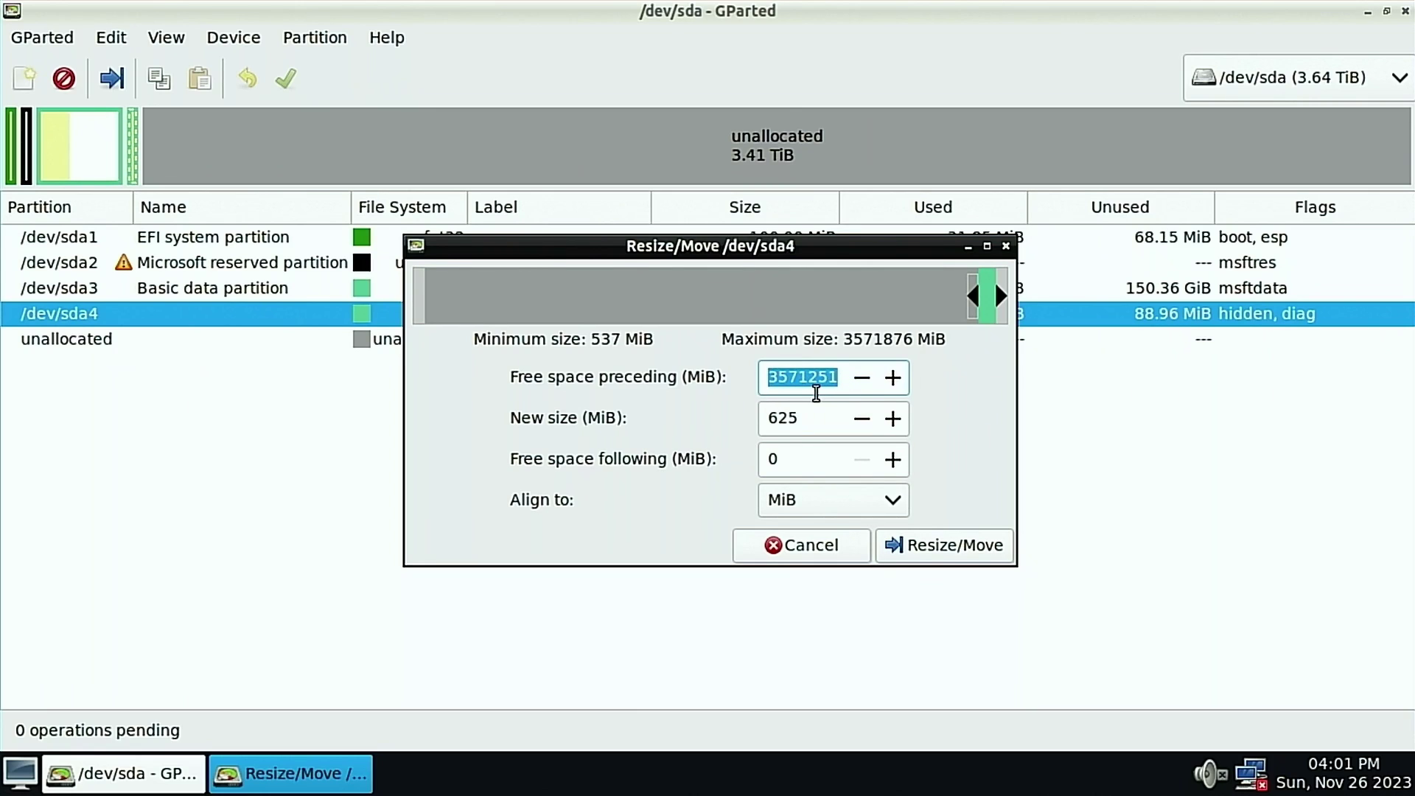
pyautogui.click(945, 547)
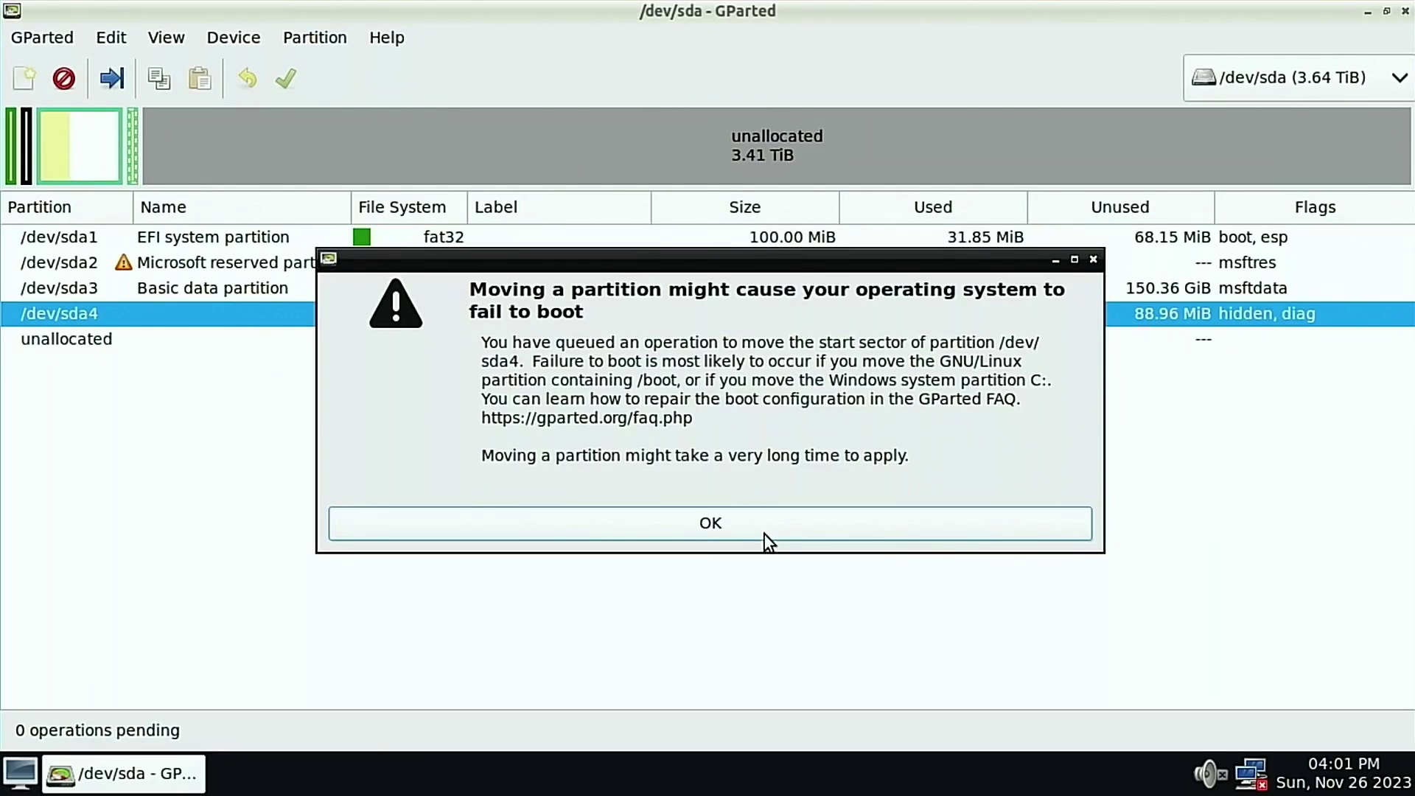
# - Accept the boot warning and resize sda3 to span all free space, reaching 3.64 TiB
pyautogui.click(763, 561)
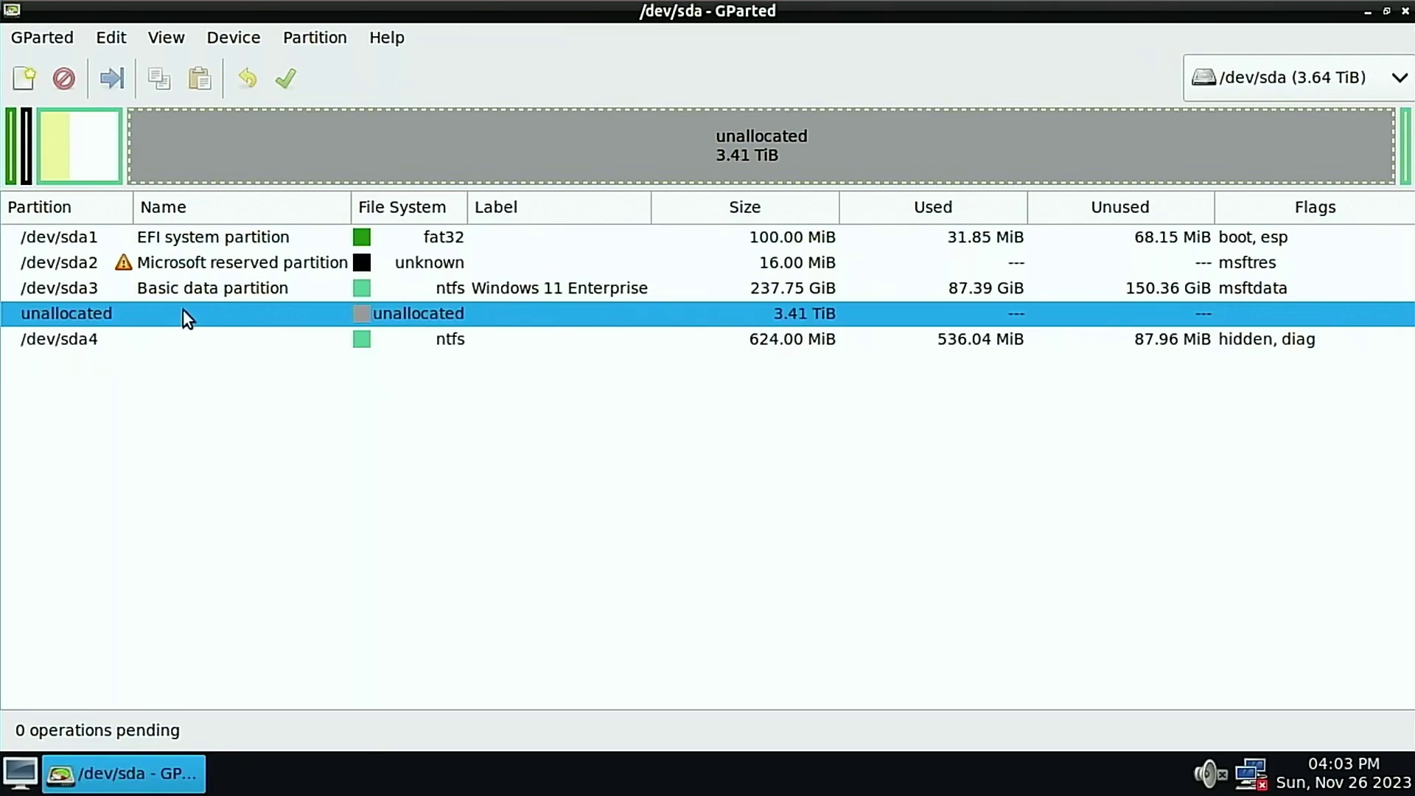
pyautogui.click(151, 289)
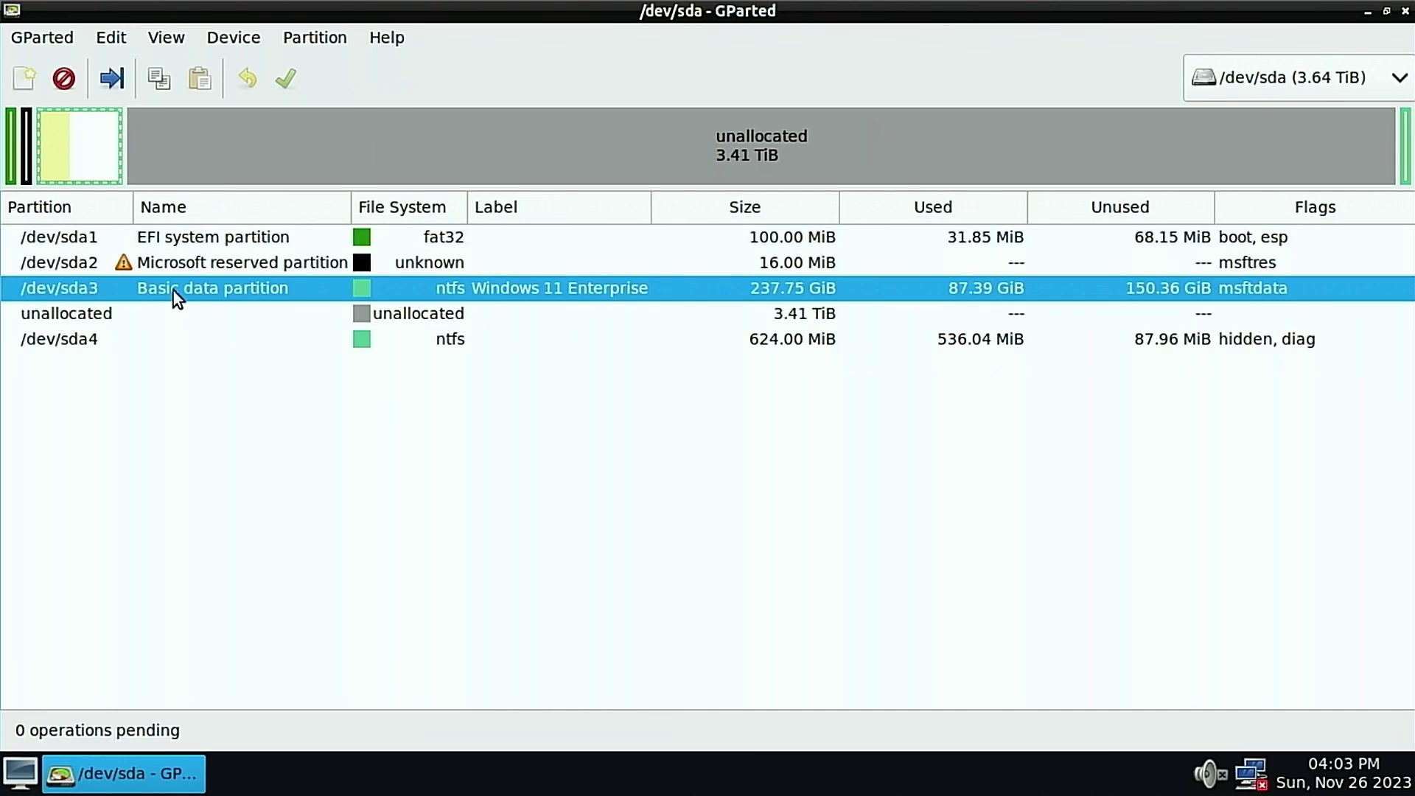
pyautogui.click(112, 78)
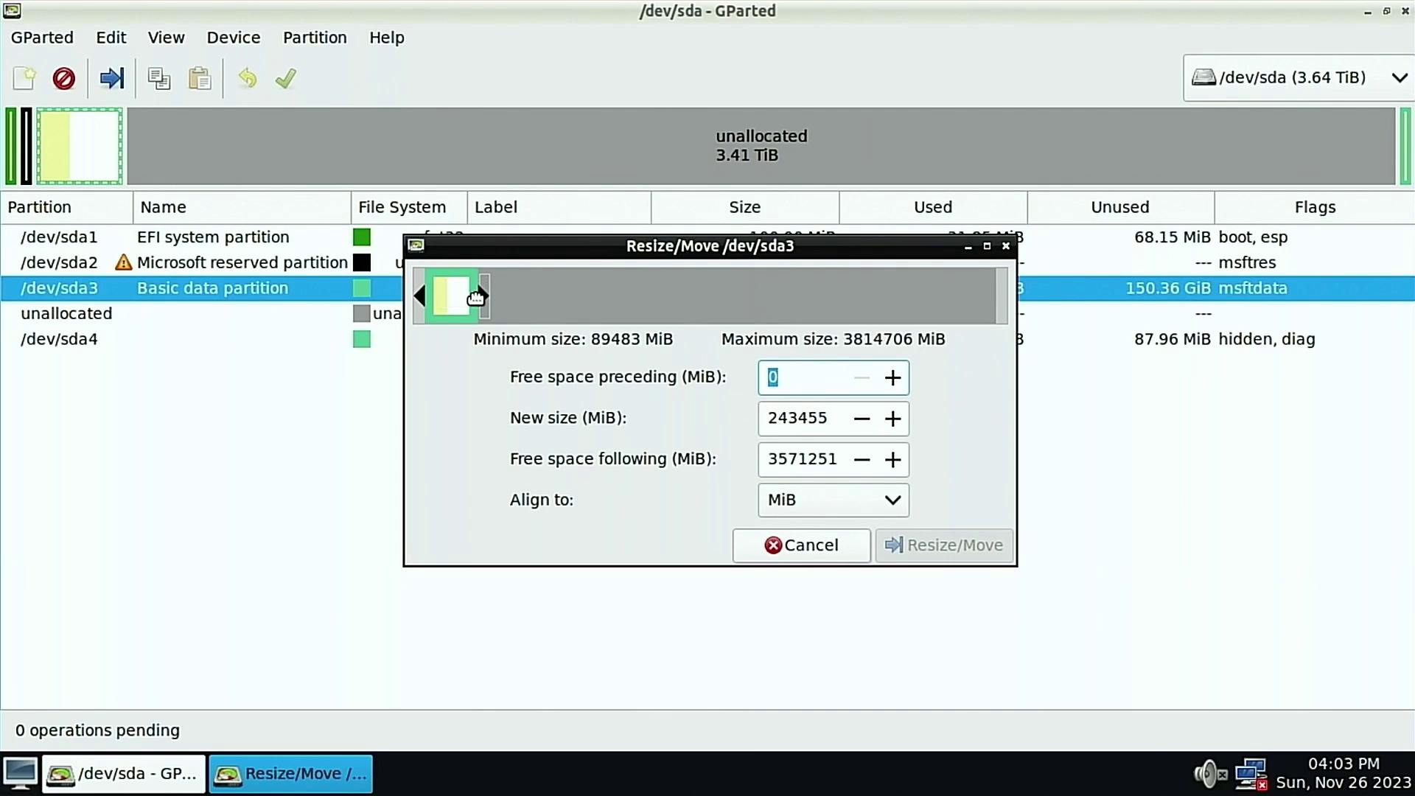
pyautogui.moveTo(476, 297); pyautogui.dragTo(998, 287)
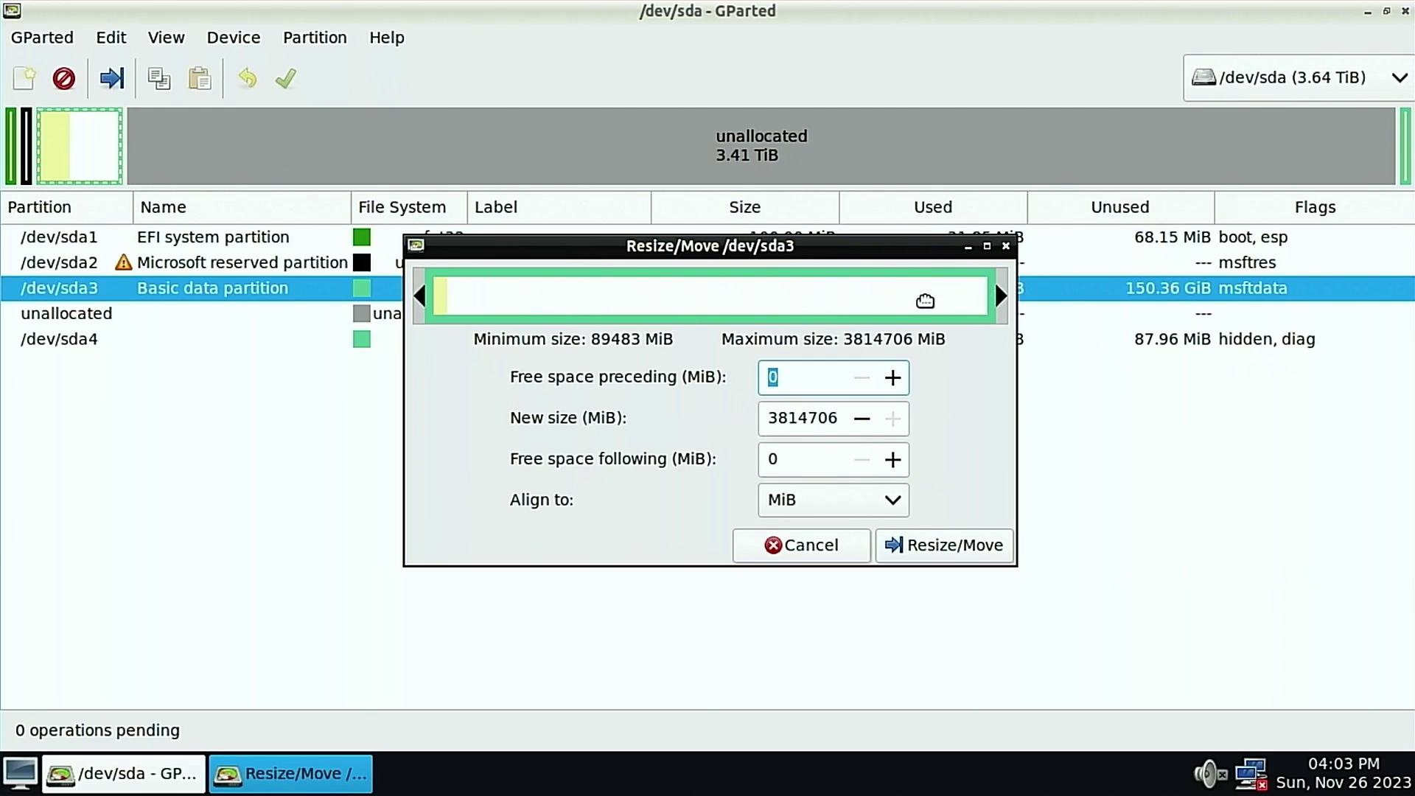
pyautogui.click(953, 549)
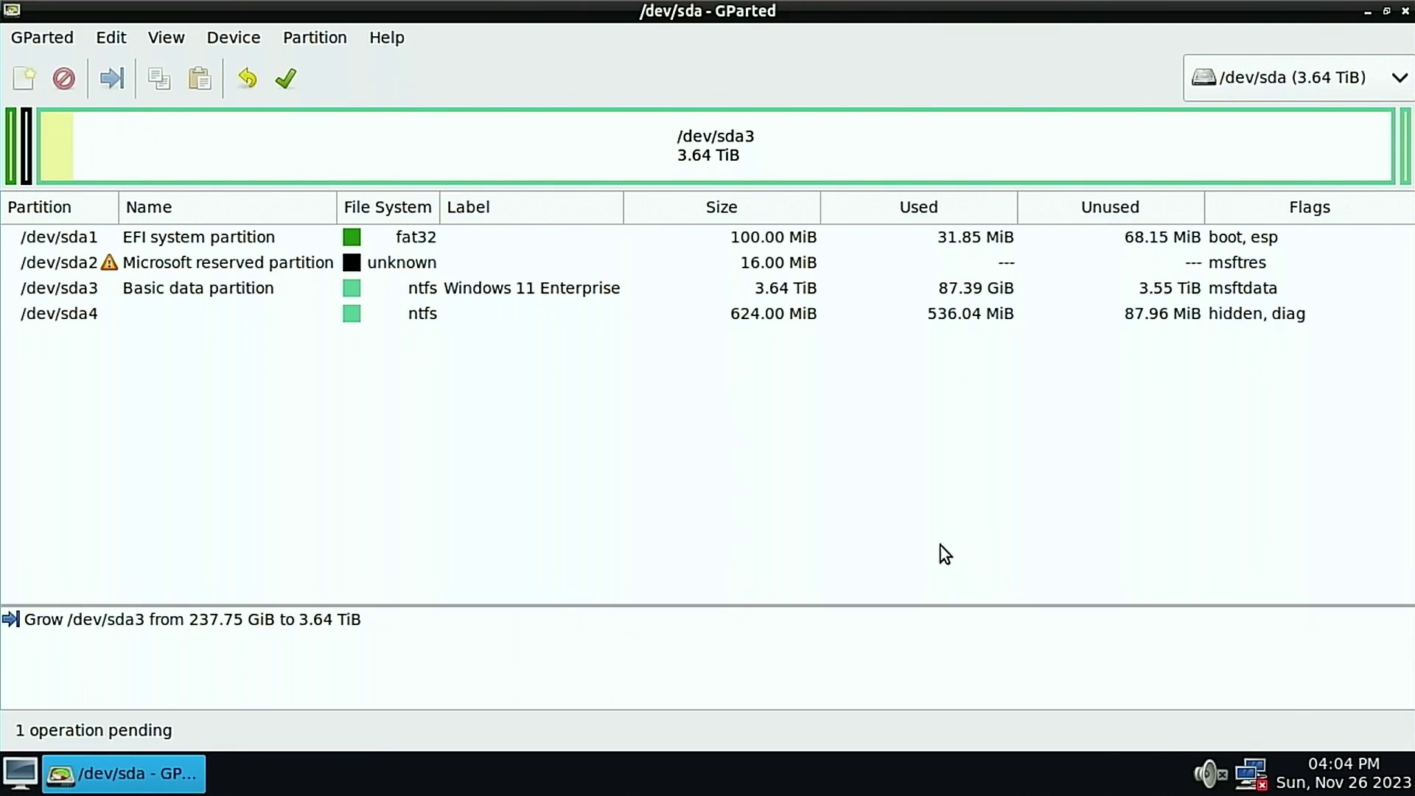
# - Apply all pending partition operations and close GParted once they complete
pyautogui.click(287, 80)
pyautogui.click(878, 469)
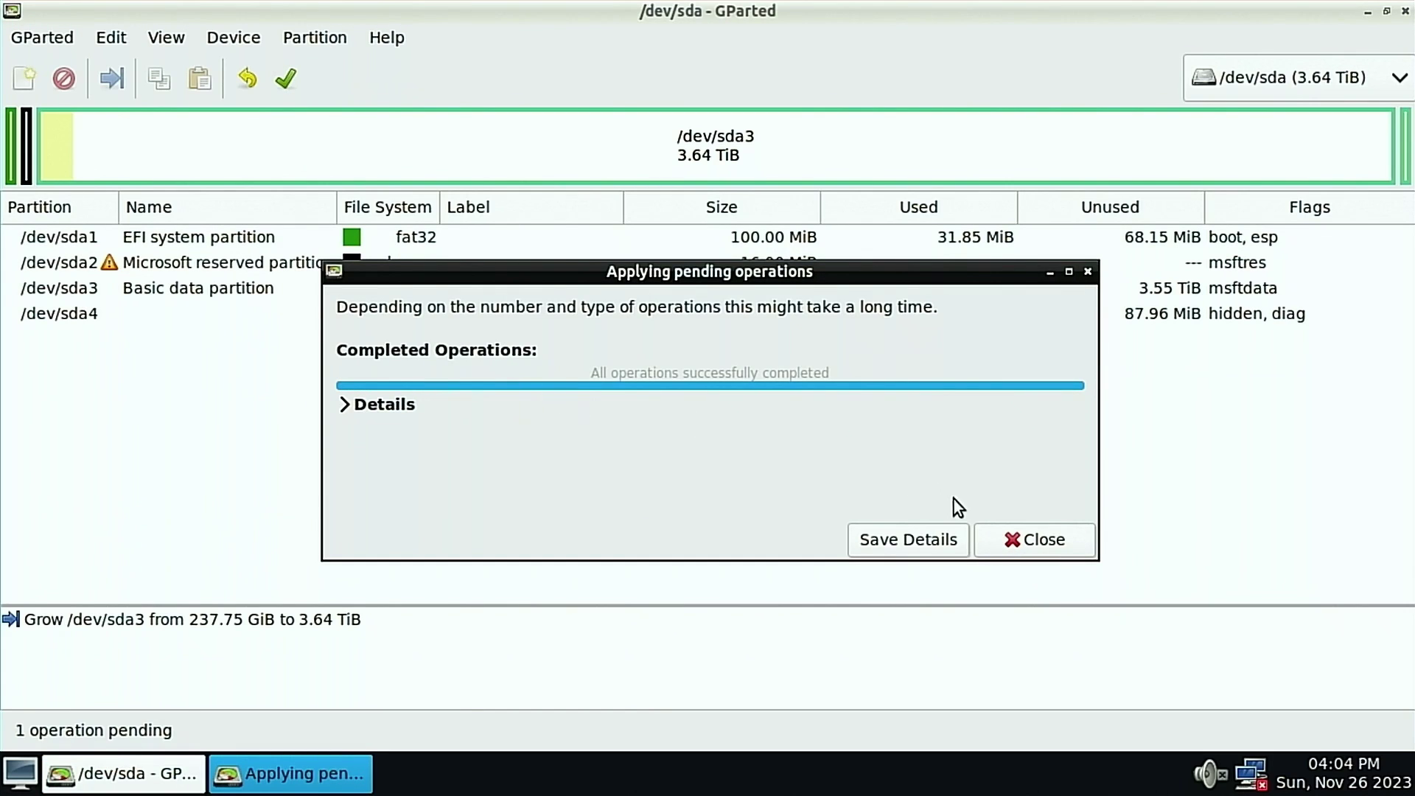
pyautogui.click(1004, 538)
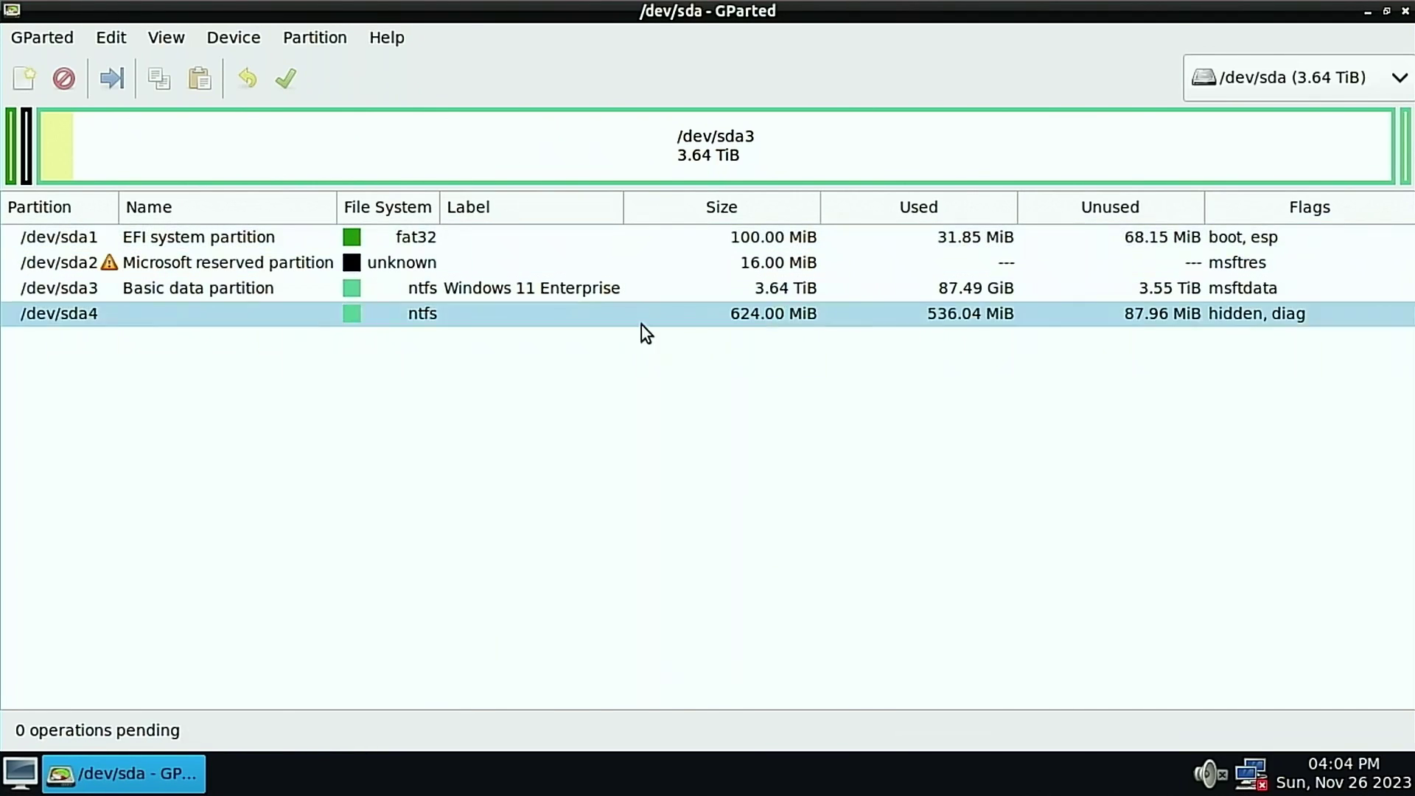
pyautogui.click(1404, 12)
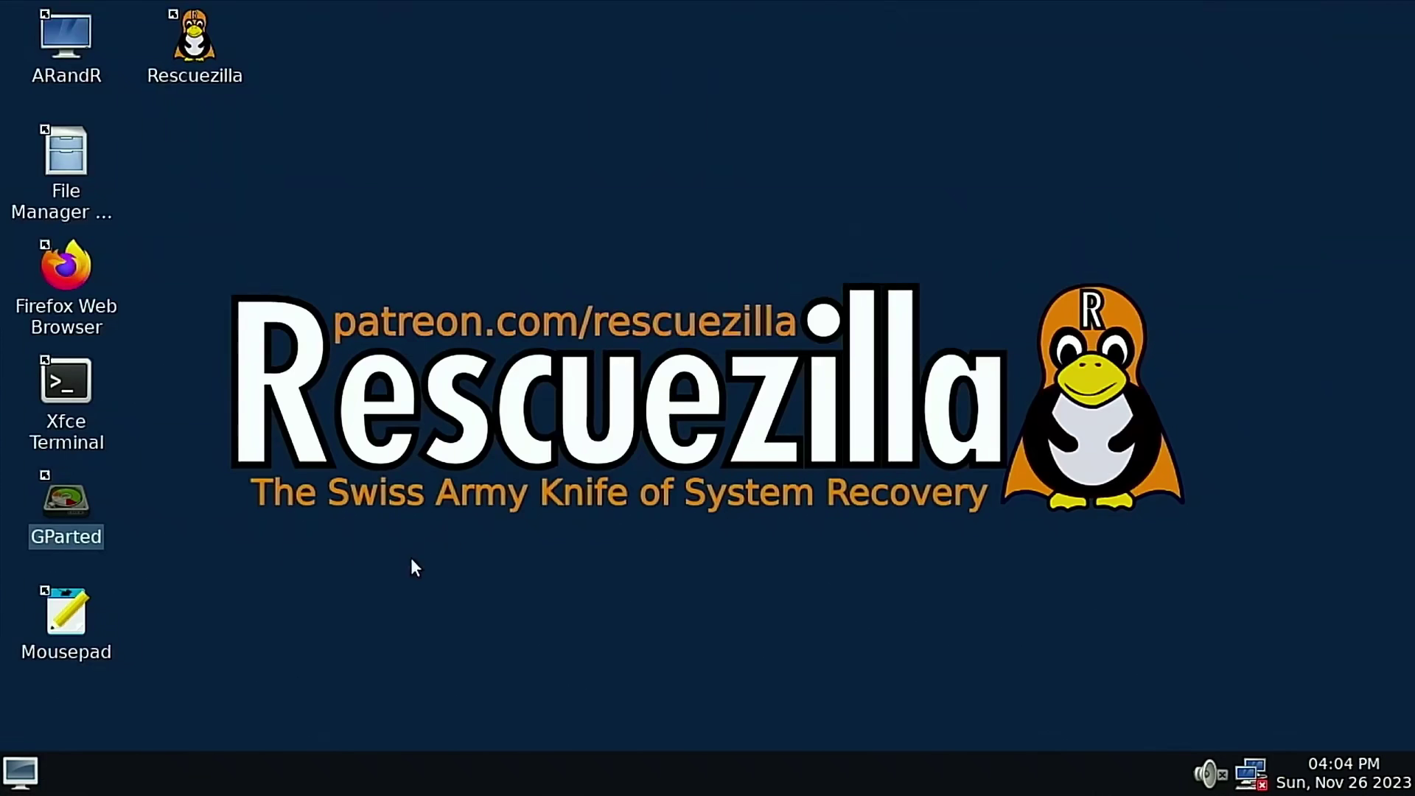
# - Reboot out of the Rescuezilla live session and sign in to Windows 11 with the account password
pyautogui.click(6, 785)
pyautogui.click(64, 733)
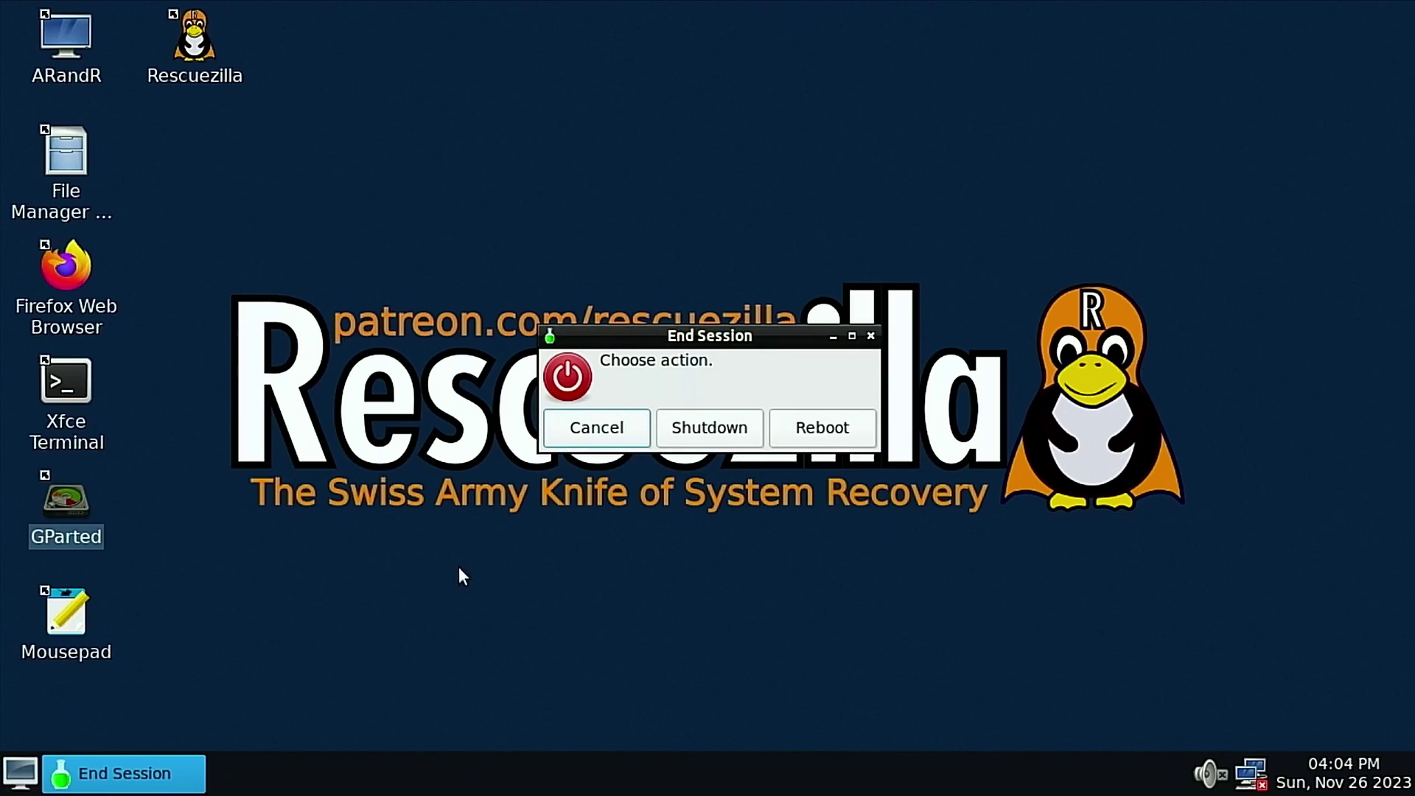
pyautogui.click(811, 431)
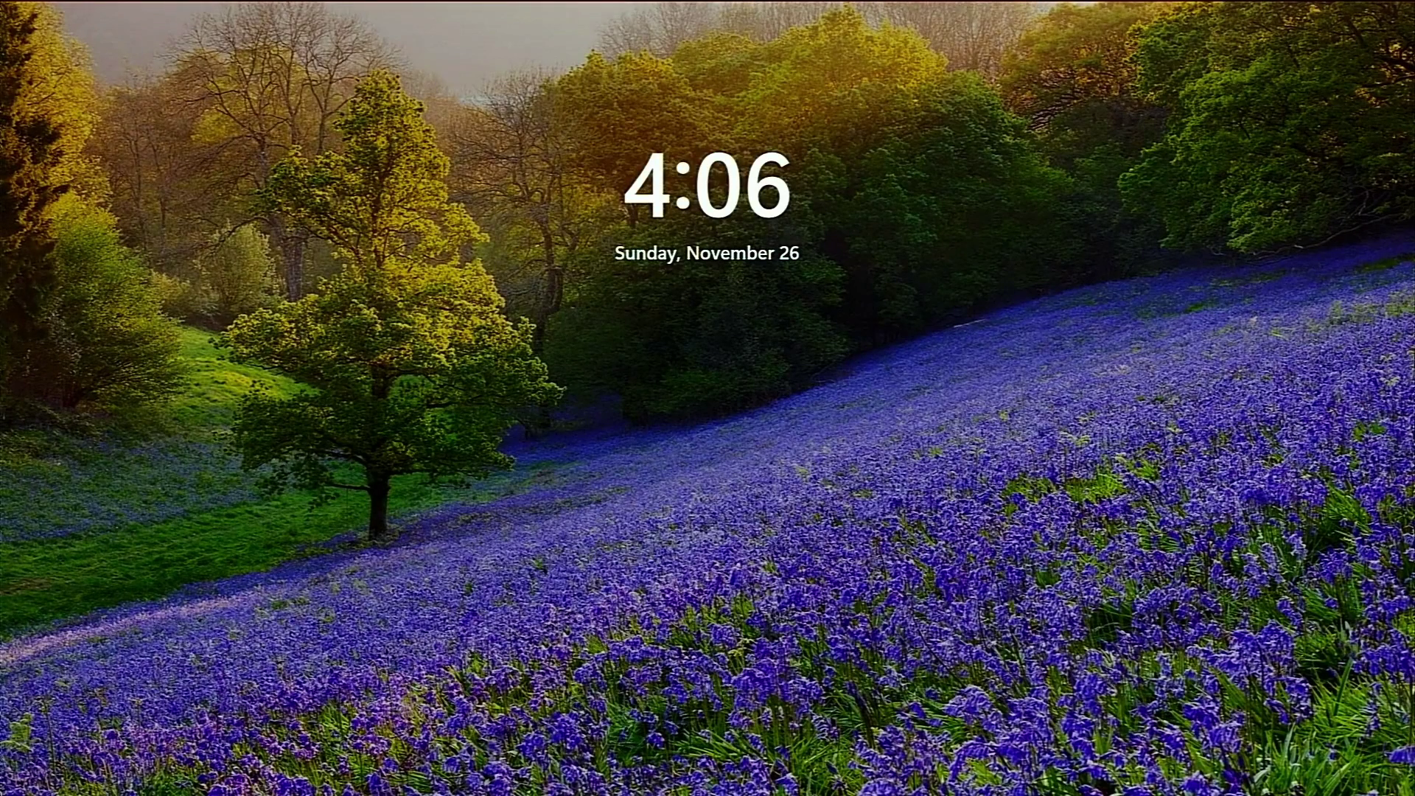
pyautogui.press('Return')
pyautogui.write('••••••••••')
pyautogui.press('Return')
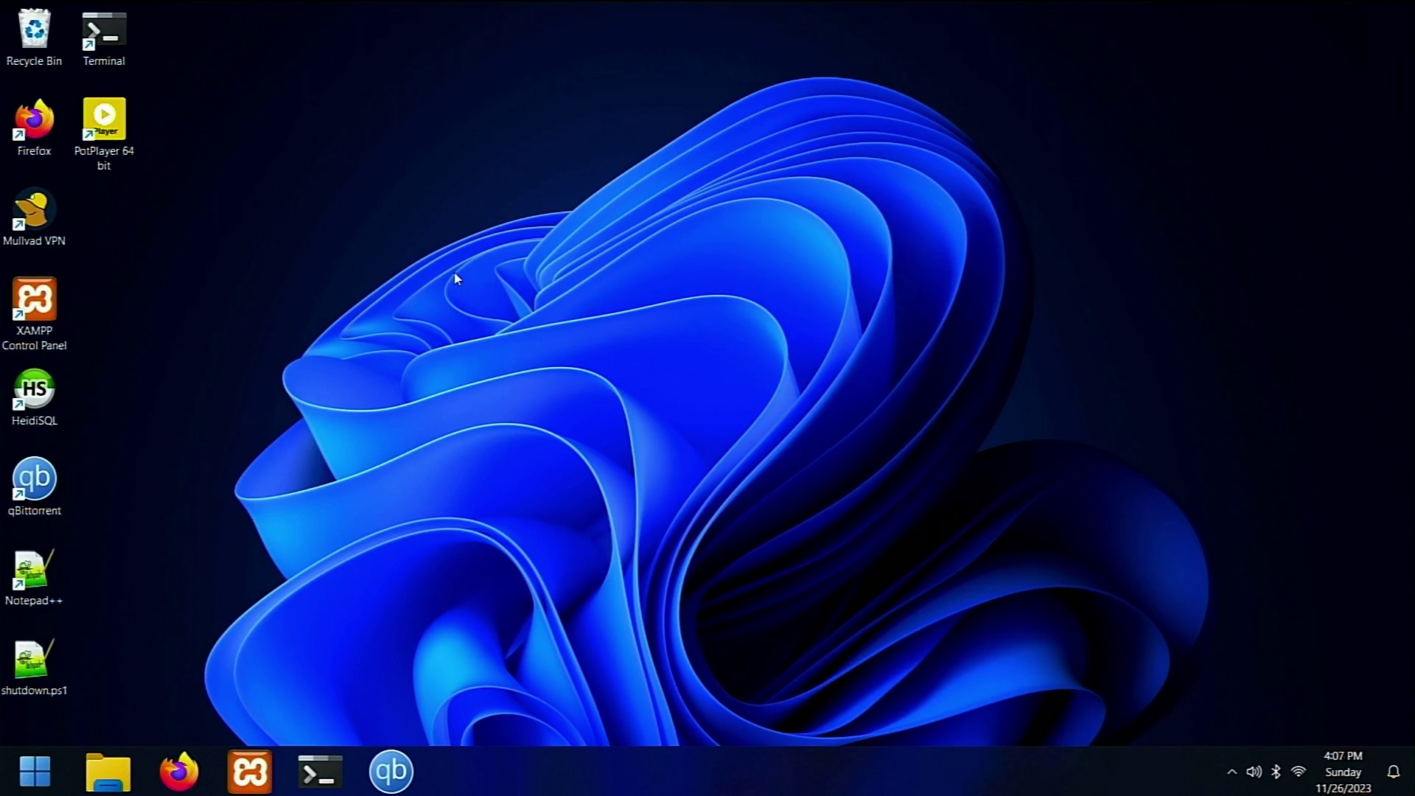
# - Open the C: drive in File Explorer, then check its 3.63 TB capacity in Properties and cancel
pyautogui.press('super+e')
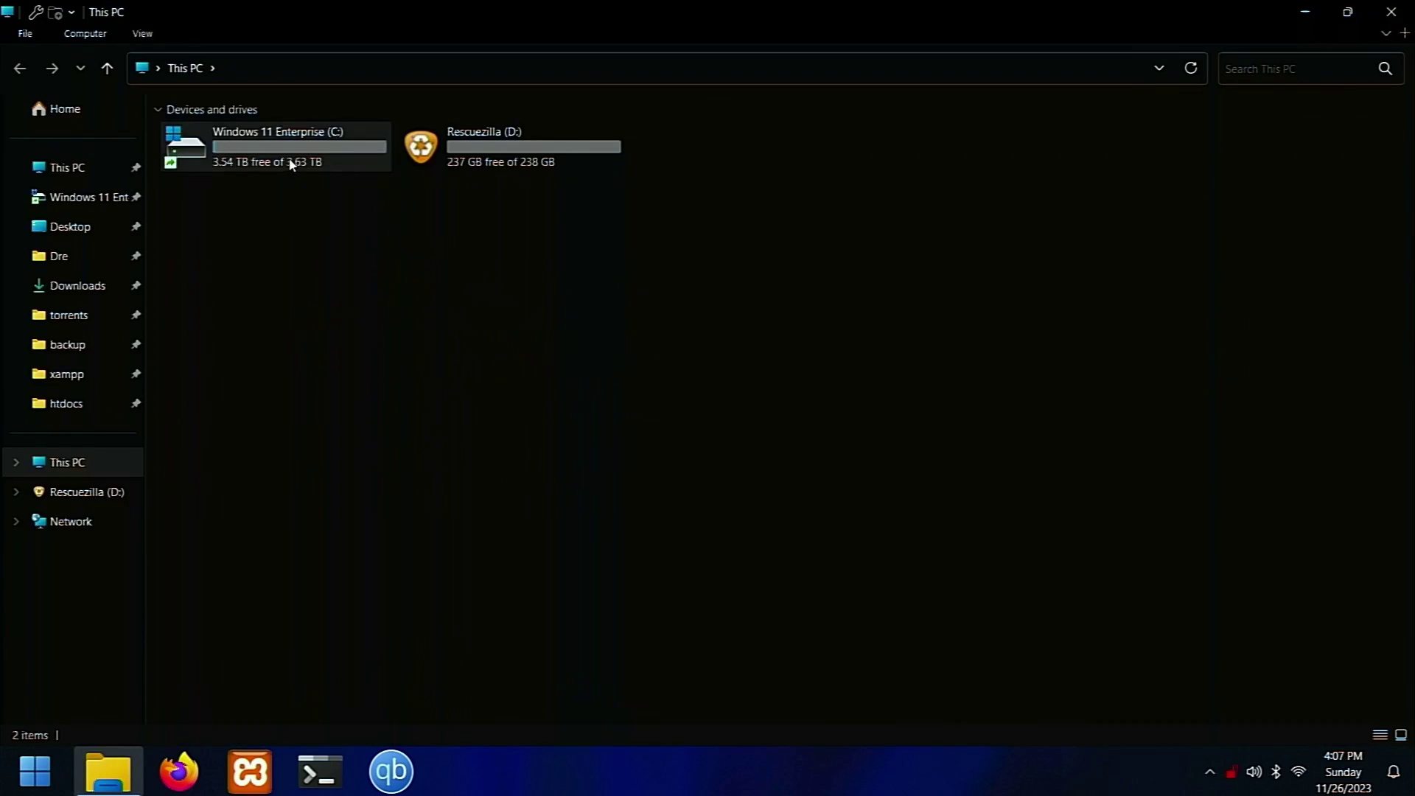
pyautogui.doubleClick(290, 159)
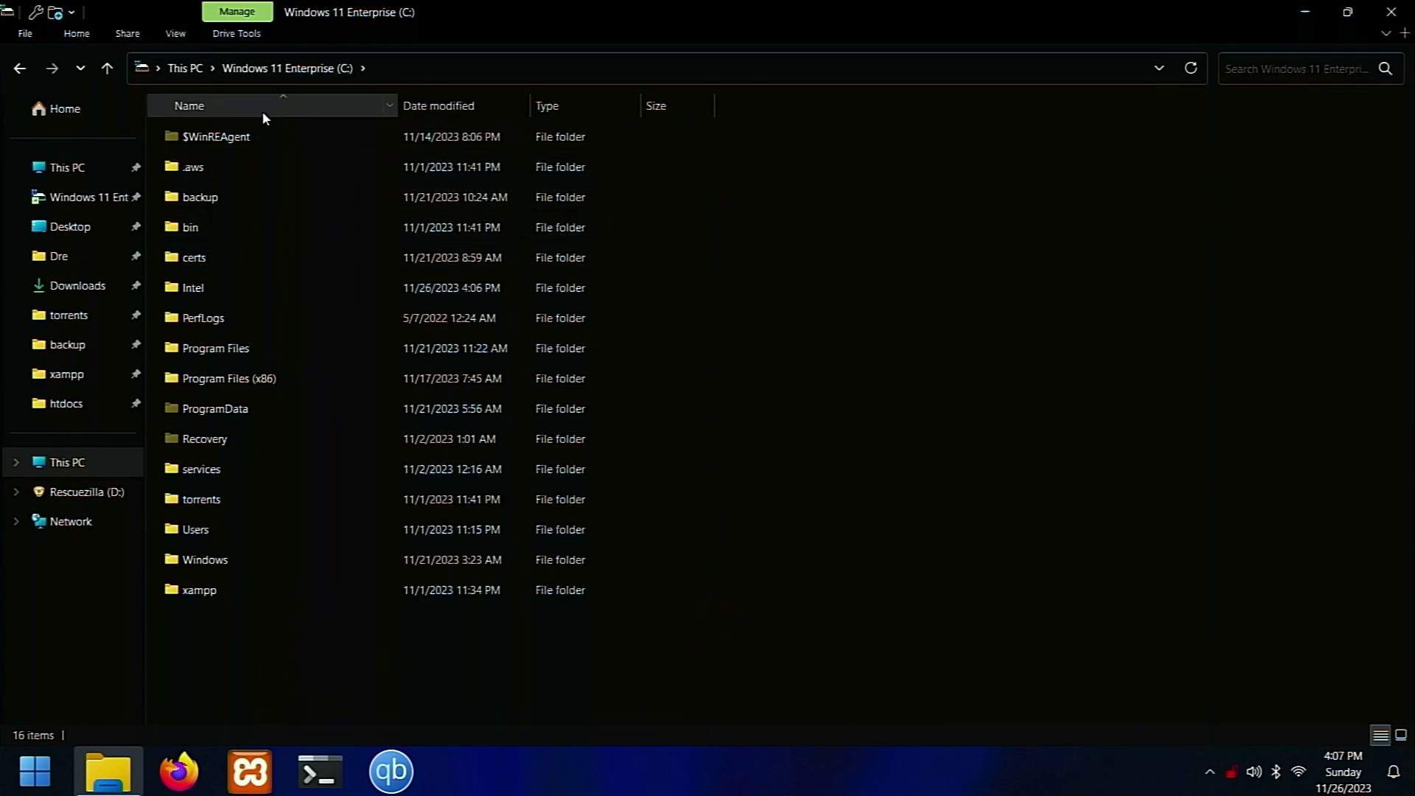
pyautogui.click(189, 73)
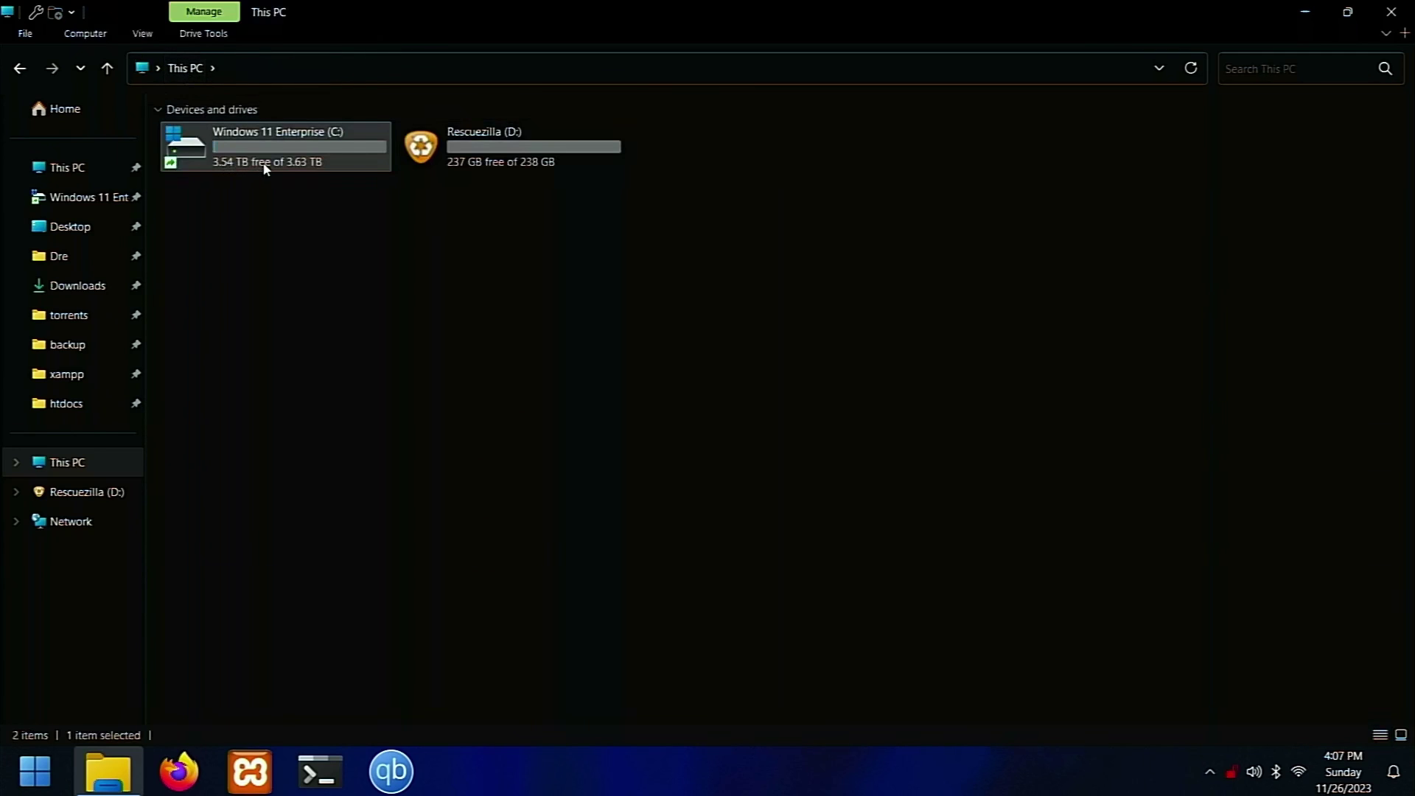
pyautogui.rightClick(265, 168)
pyautogui.click(319, 546)
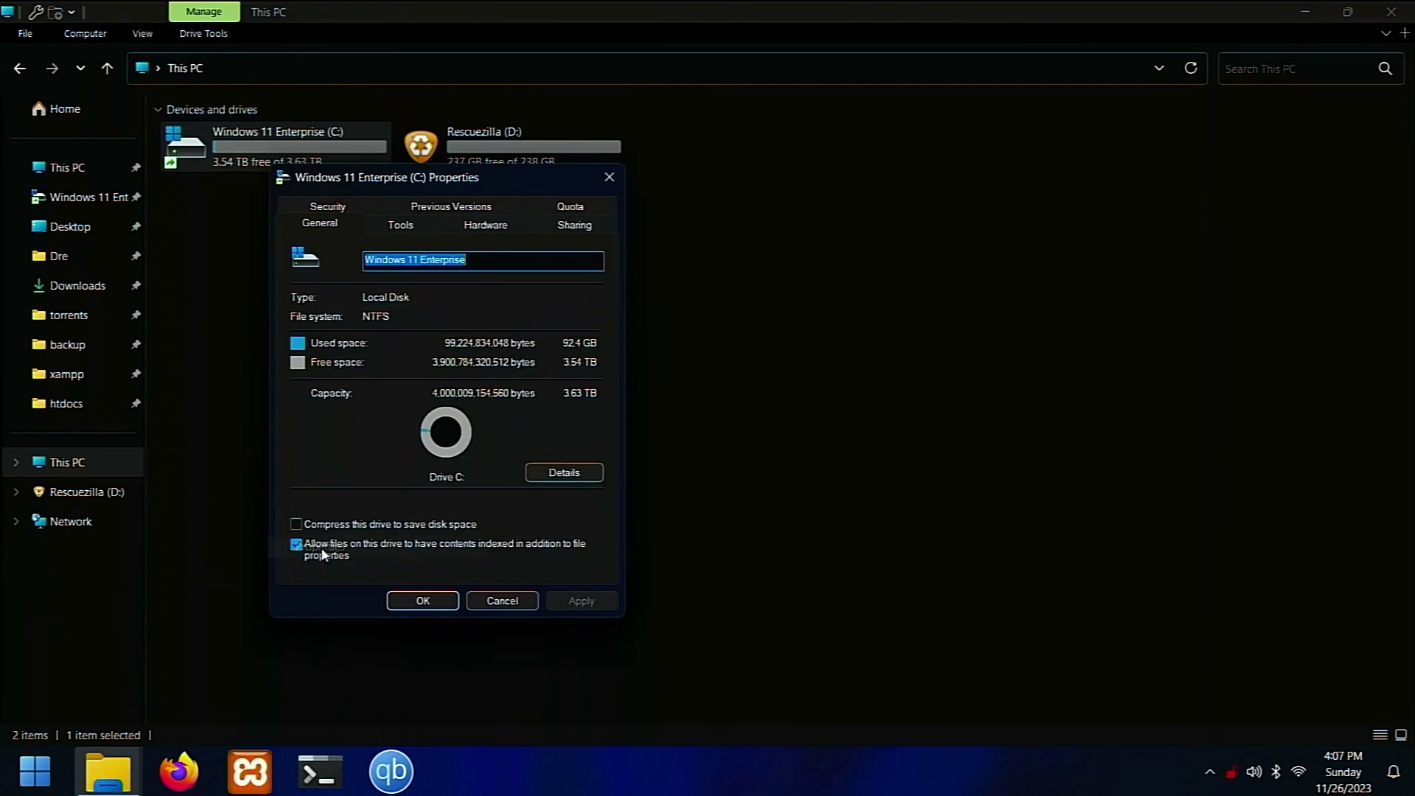
pyautogui.click(516, 600)
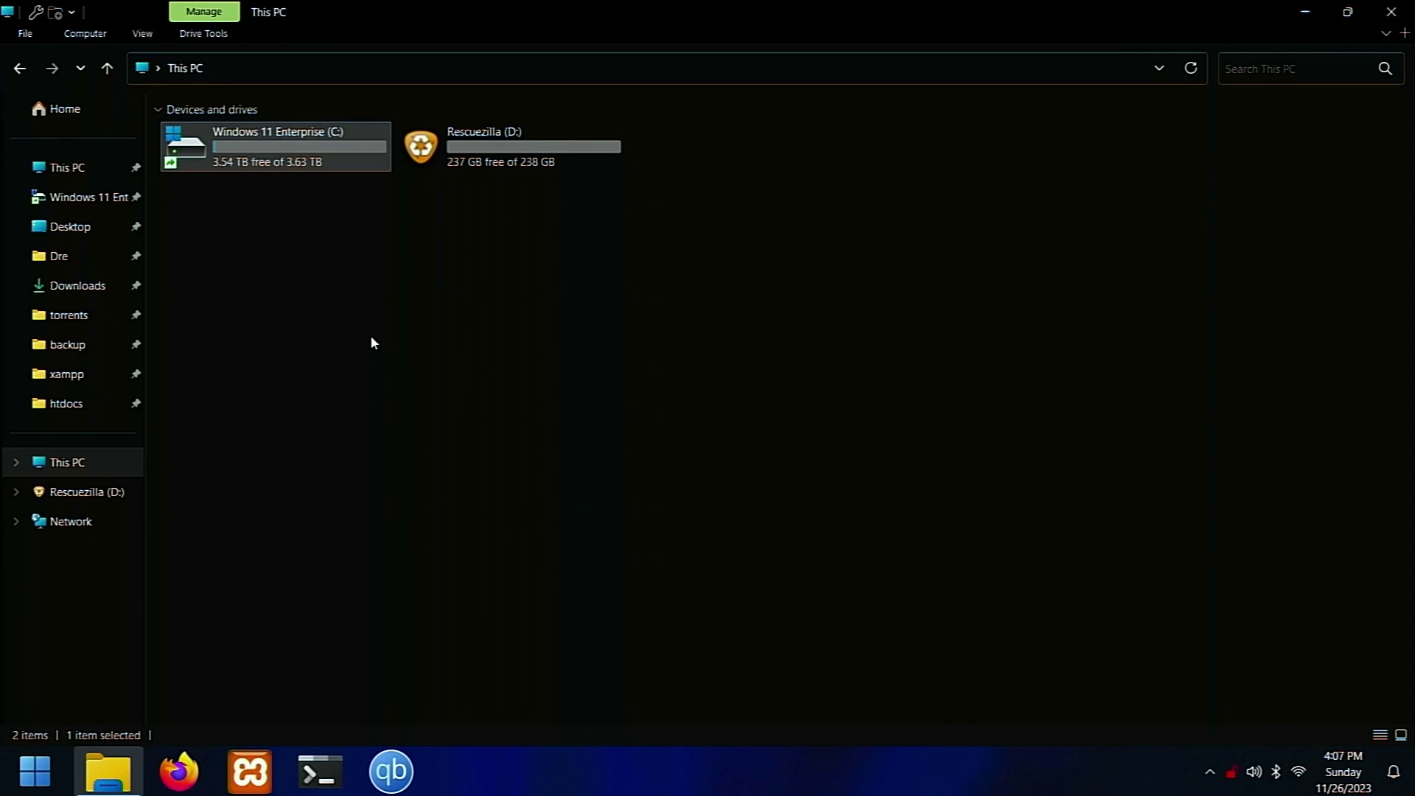
# - Open an administrator PowerShell 7 window from the desktop's context menu
pyautogui.press('super+Down')
pyautogui.rightClick(152, 305)
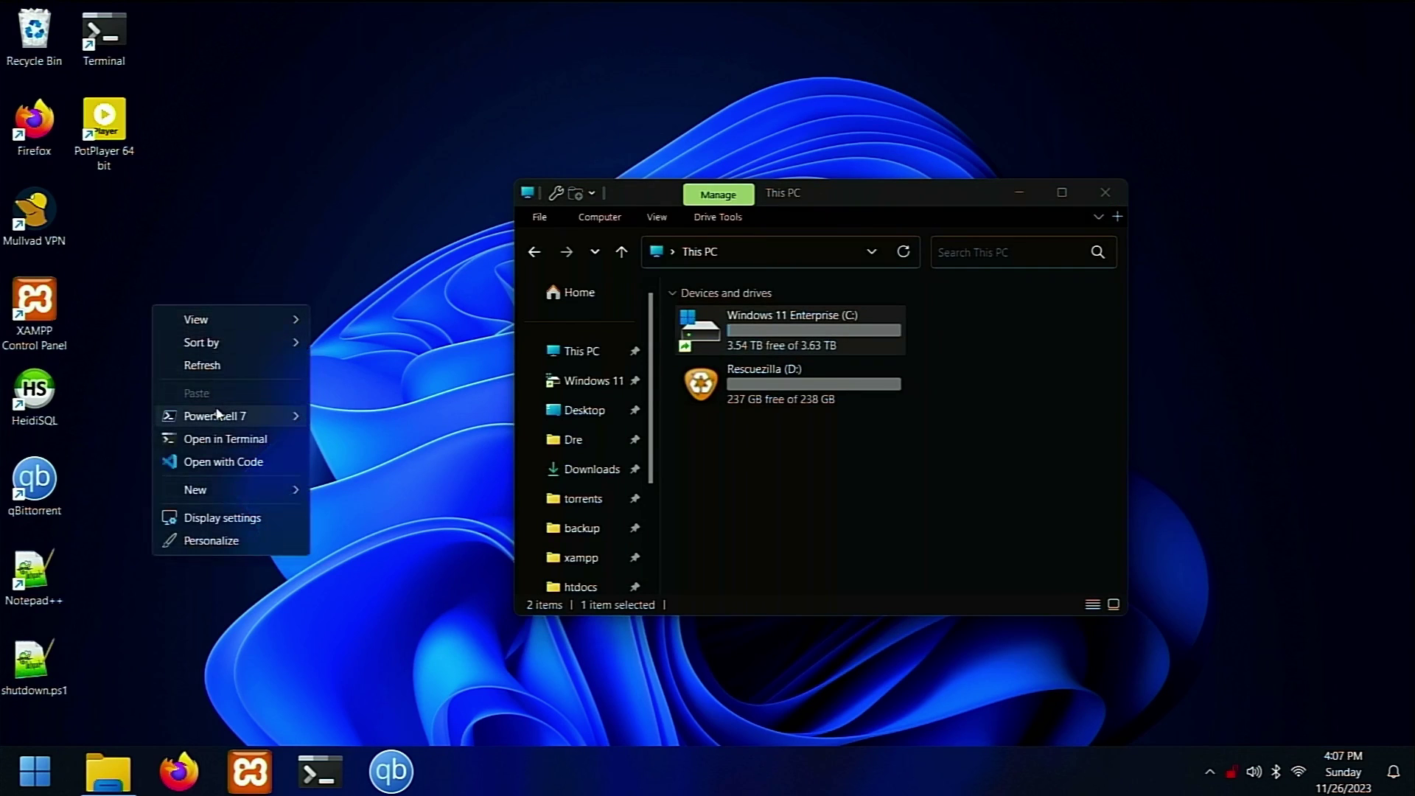
pyautogui.moveTo(218, 414)
pyautogui.click(358, 440)
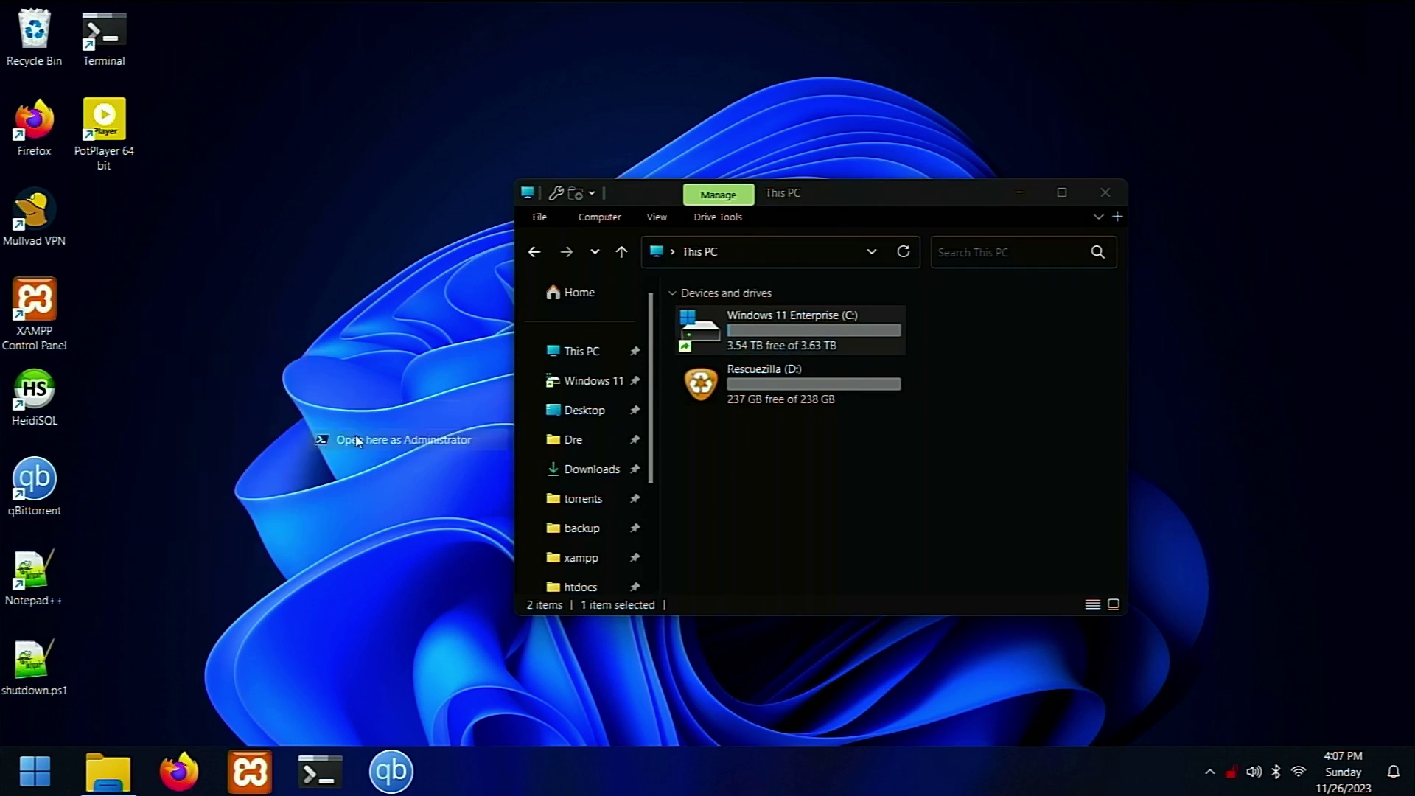
pyautogui.click(567, 546)
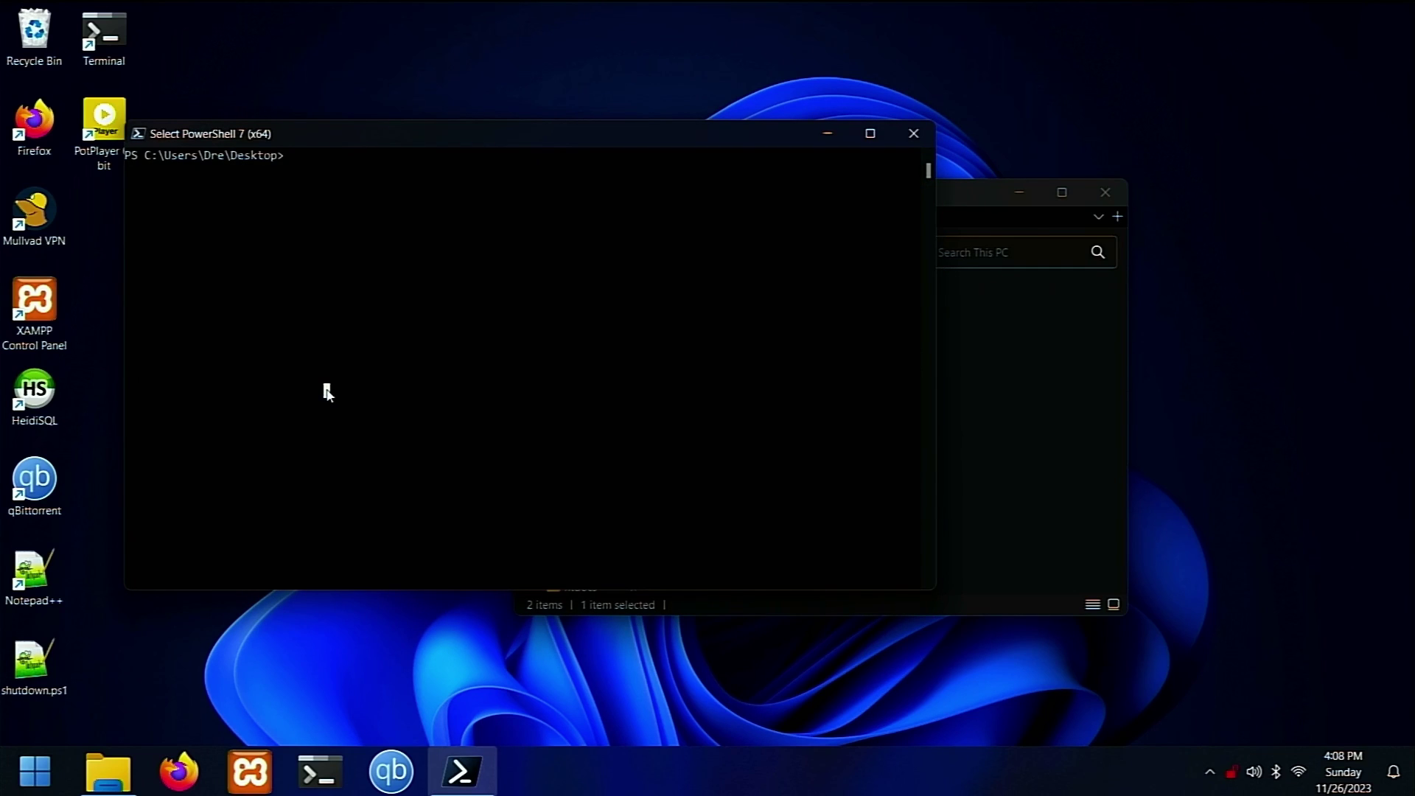
# - Run chkdsk /f and answer Y to schedule the C: check for the next restart
pyautogui.write('chkdsk /')
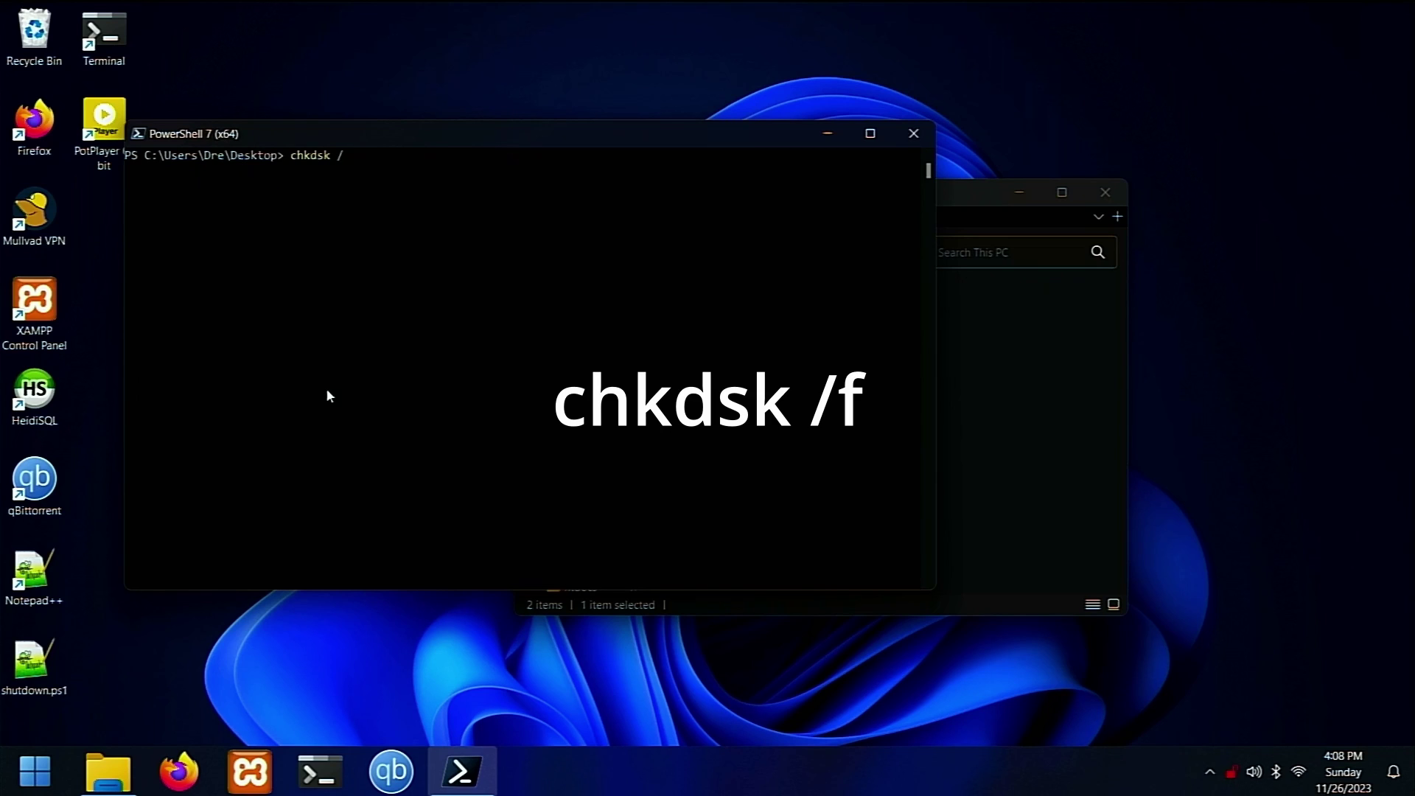
pyautogui.write('f')
pyautogui.press('Return')
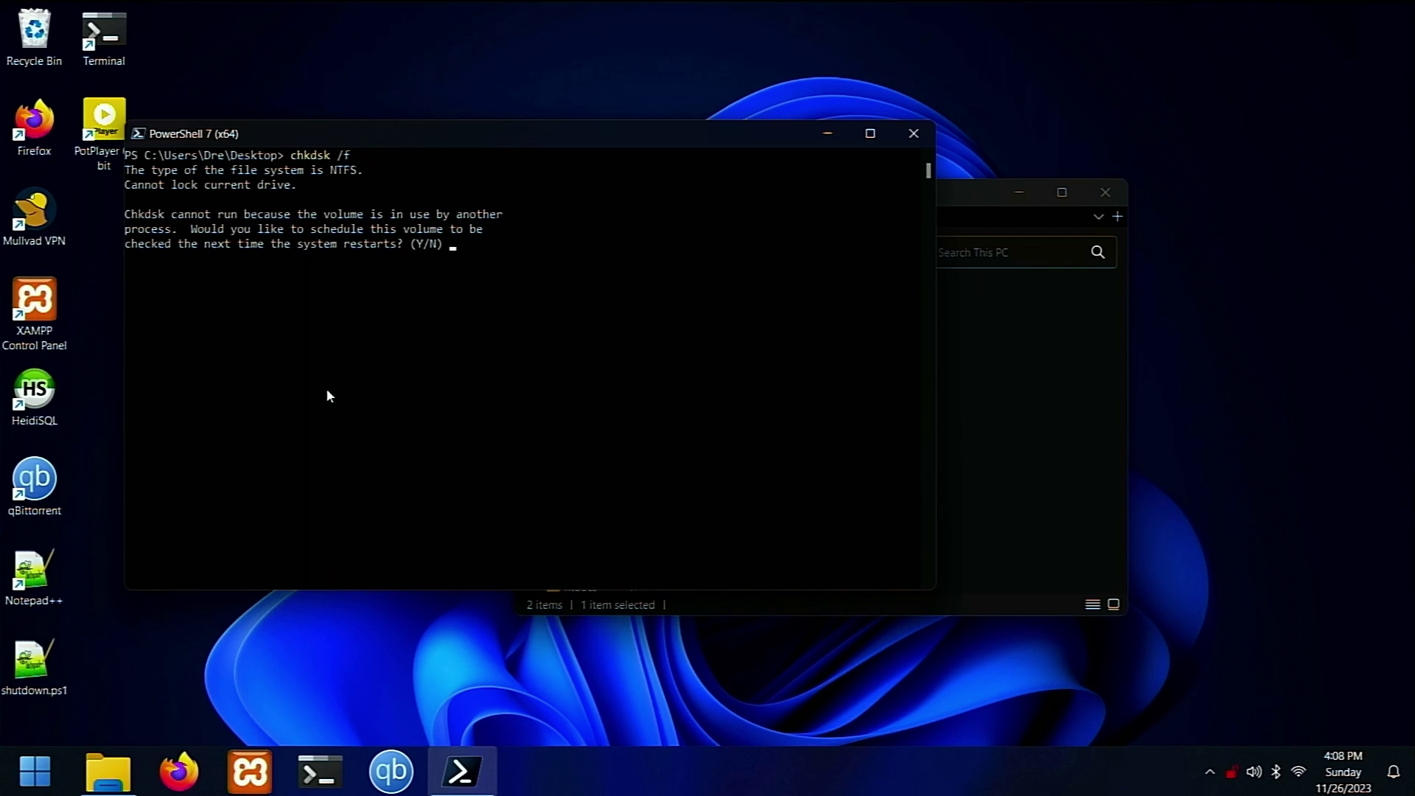
pyautogui.write('y')
pyautogui.press('Return')
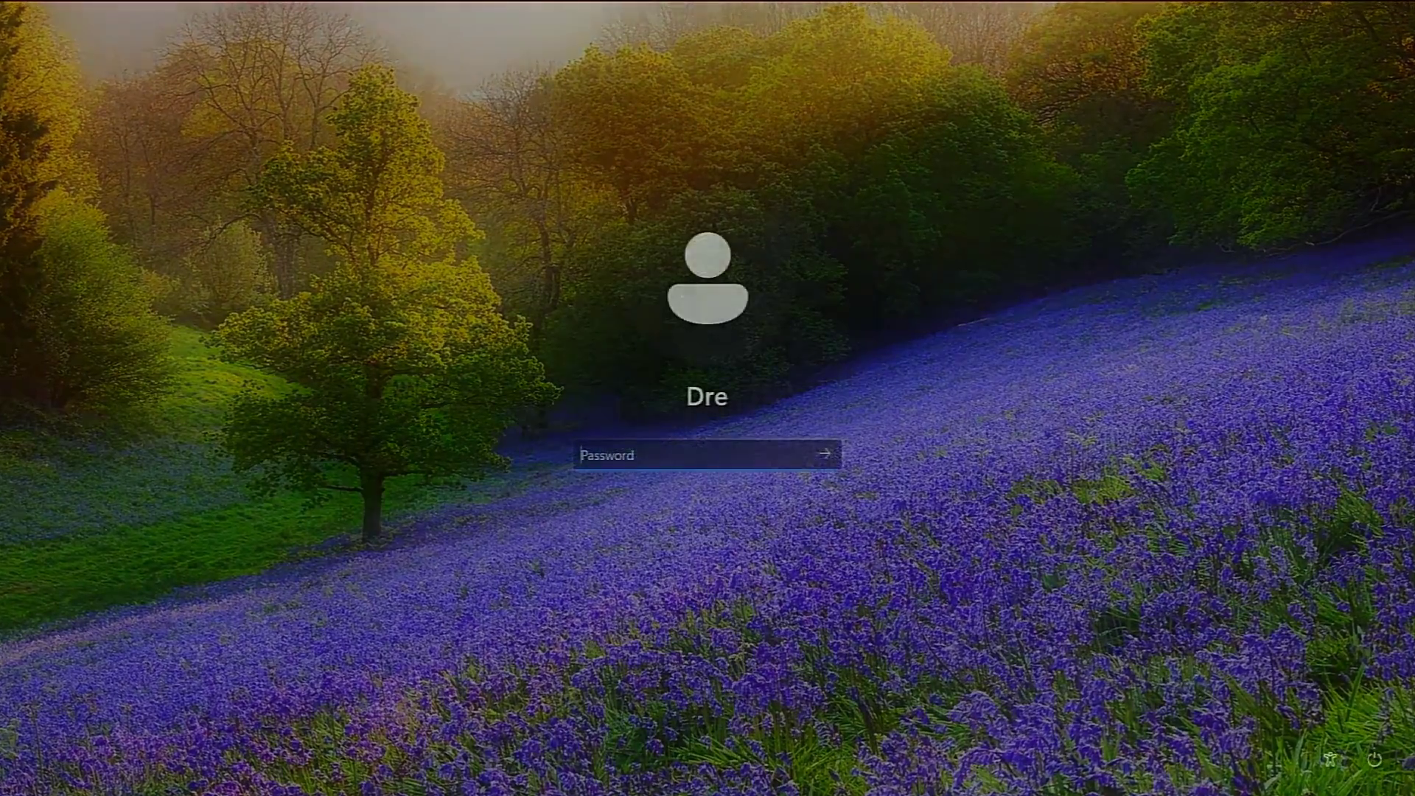
# - Enter the account password at the Windows 11 sign-in screen to log back in
pyautogui.write('*********')
pyautogui.press('Return')
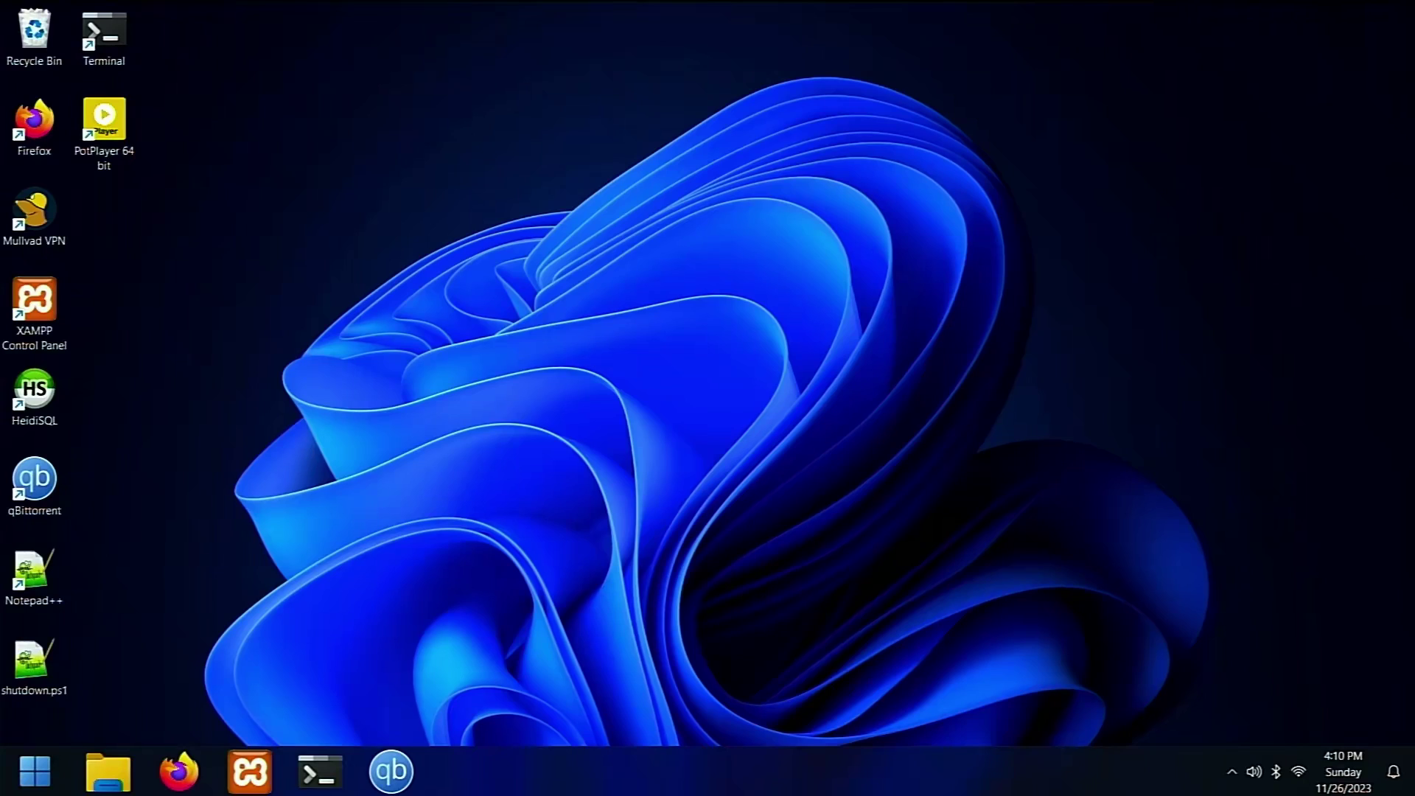